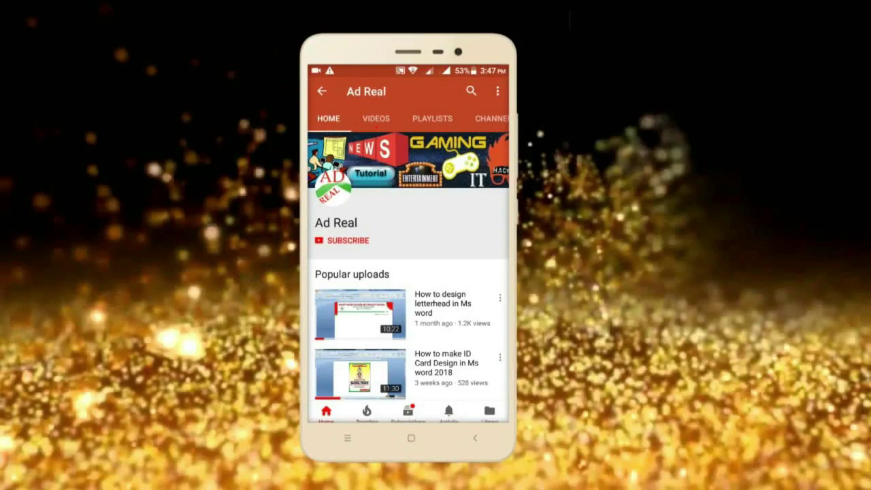
Create a new white document 66 × 24 inches at 72 pixels/inch.
click(347, 240)
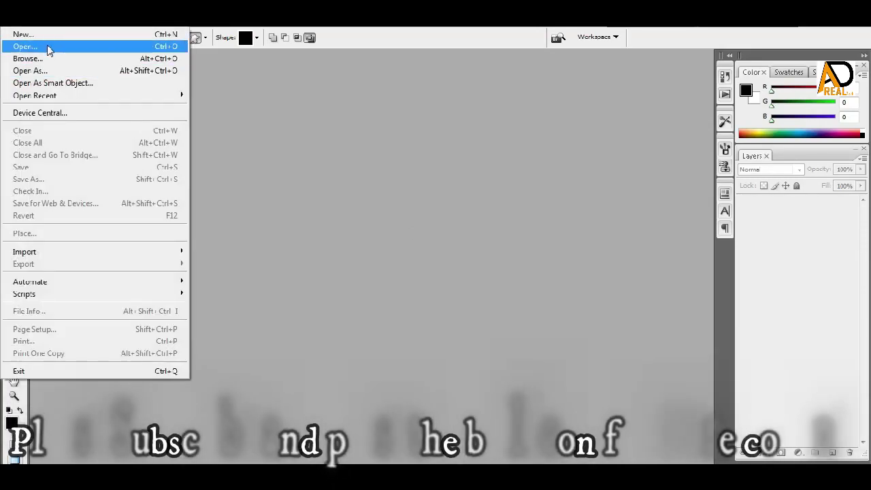
click(47, 35)
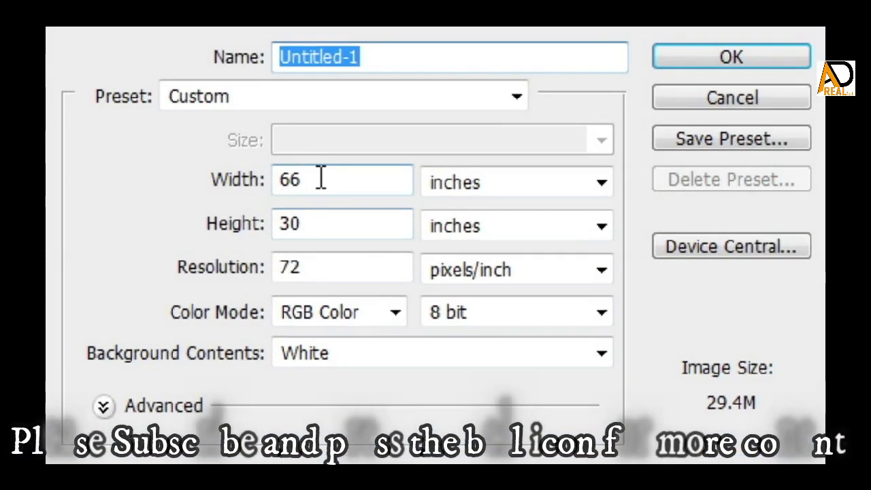
double_click(319, 178)
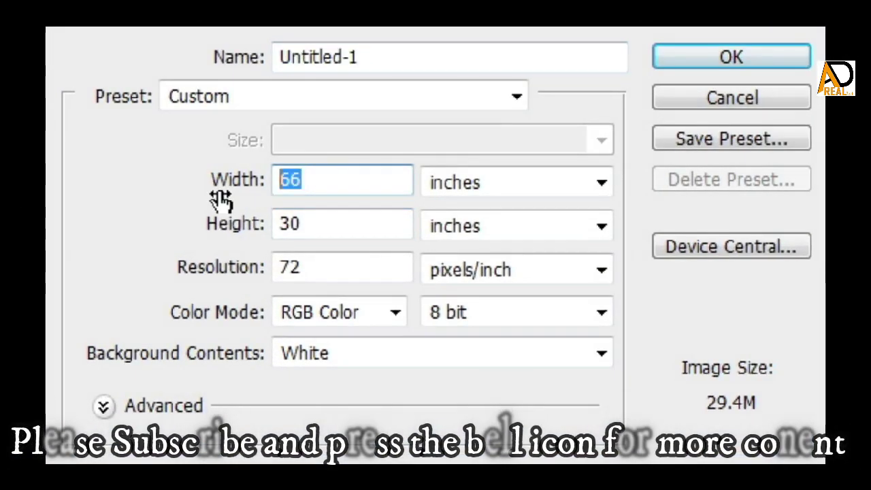
text(66)
key(Tab)
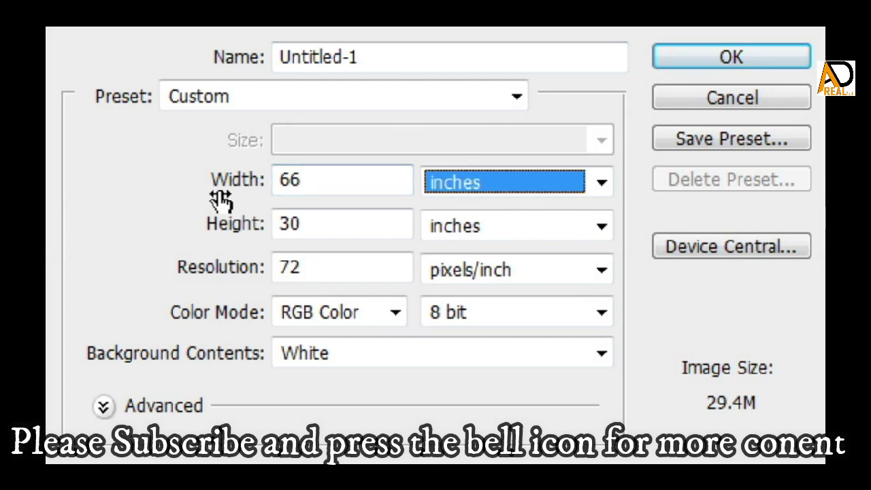
key(Tab)
text(24)
key(Tab)
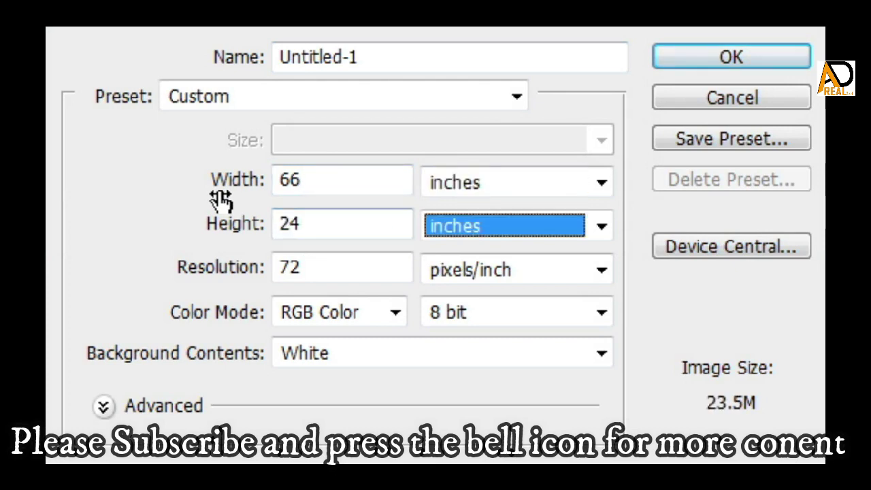
key(Tab)
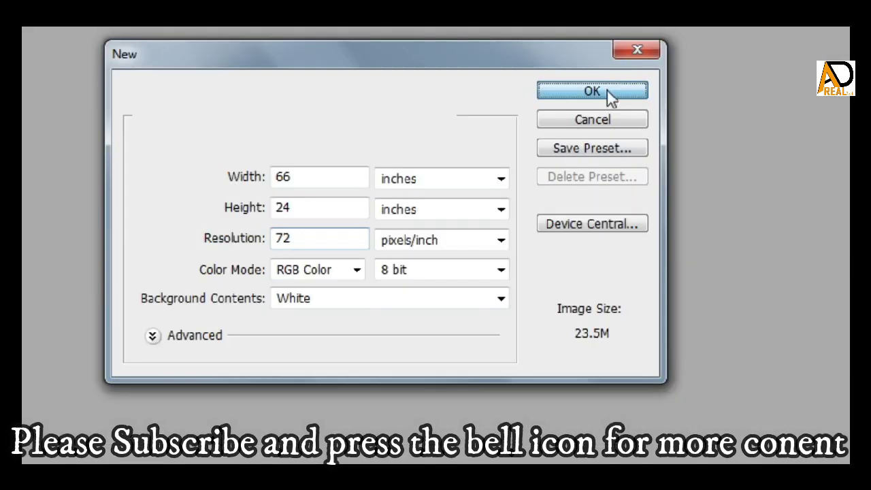
click(607, 93)
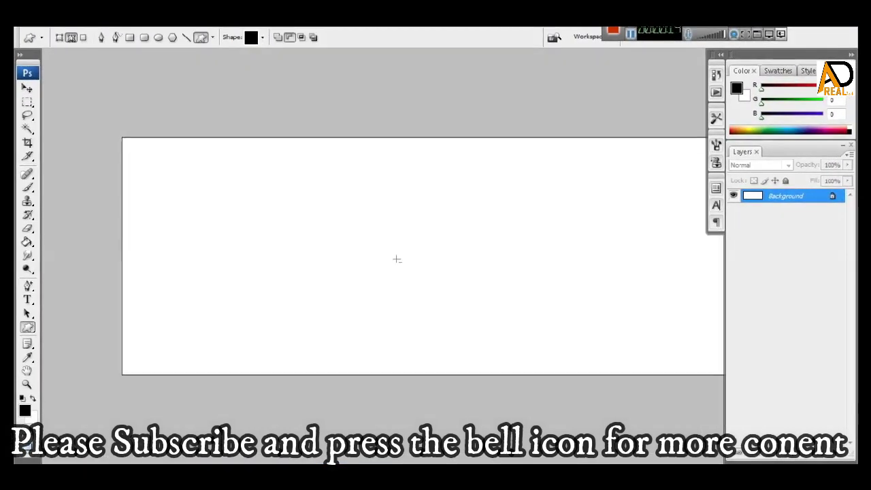
Draw a rectangular marquee selection across the top band of the canvas.
mouse_move(446, 255)
mouse_down()
mouse_move(464, 252)
mouse_move(447, 261)
mouse_up()
ctrl+click(439, 262)
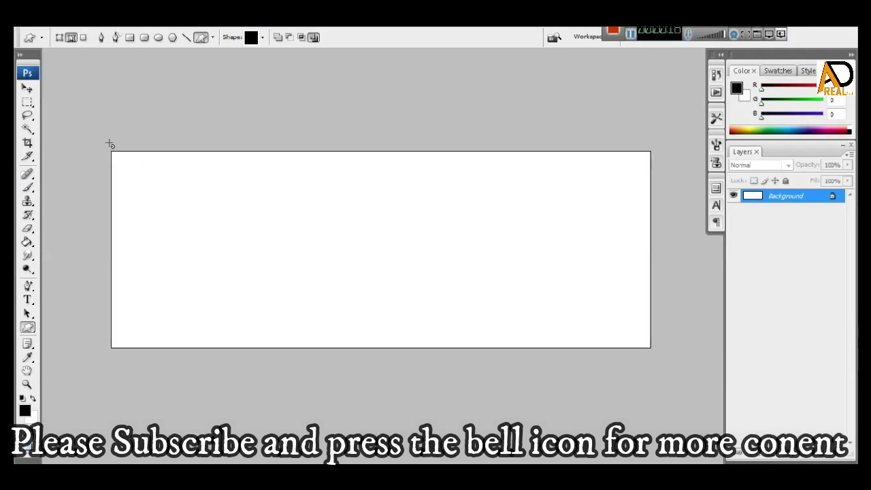
click(28, 103)
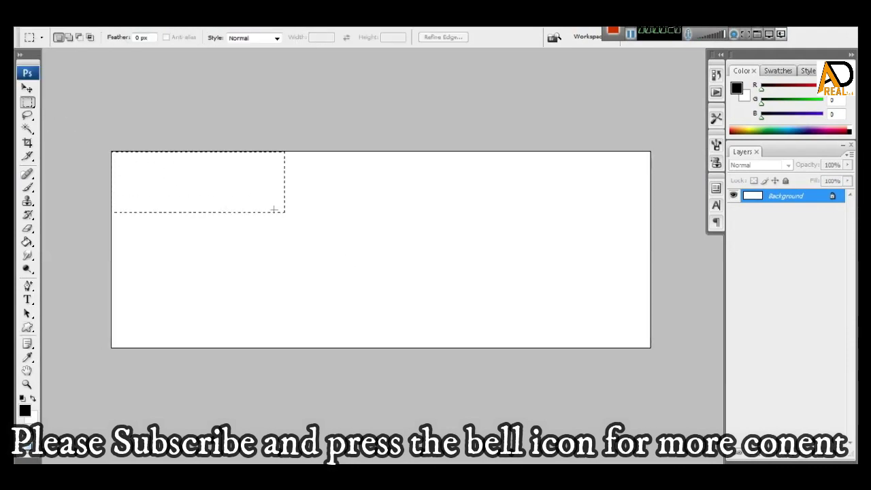
drag(274, 211, 658, 246)
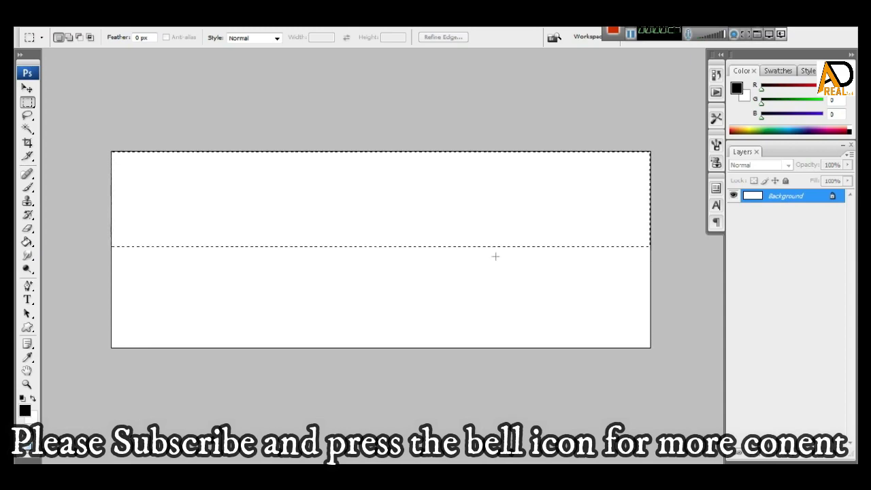
Fill the selection with a PANTONE Orange 021 C solid colour fill layer.
click(789, 454)
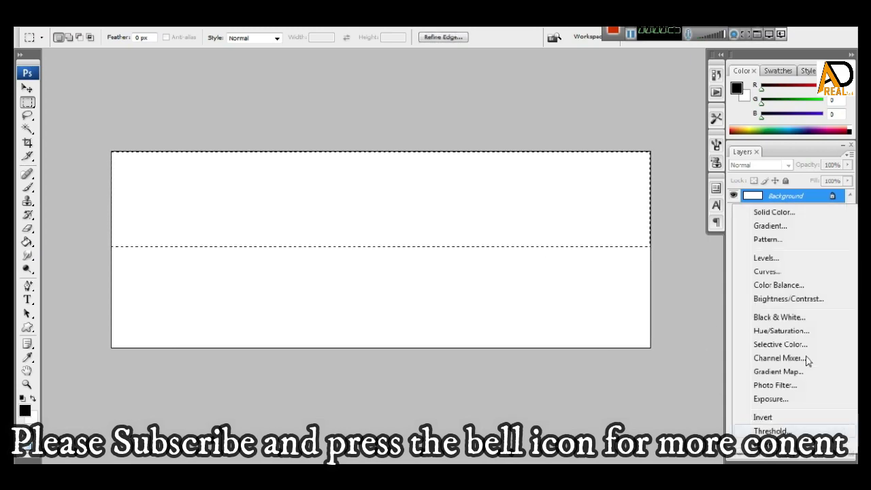
click(783, 213)
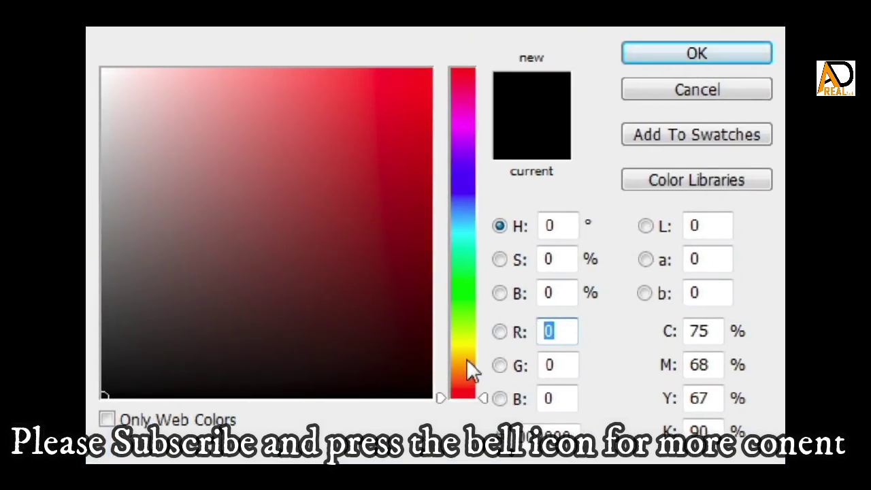
click(653, 183)
drag(432, 166, 429, 100)
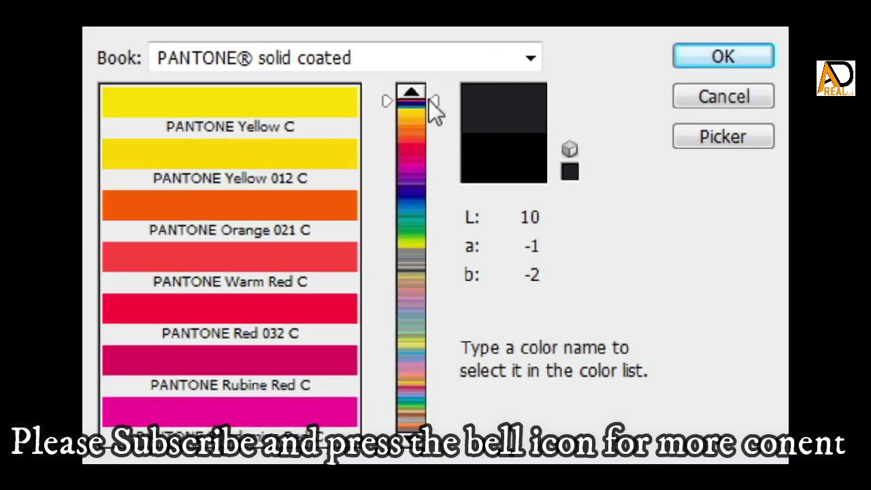
click(306, 160)
click(297, 208)
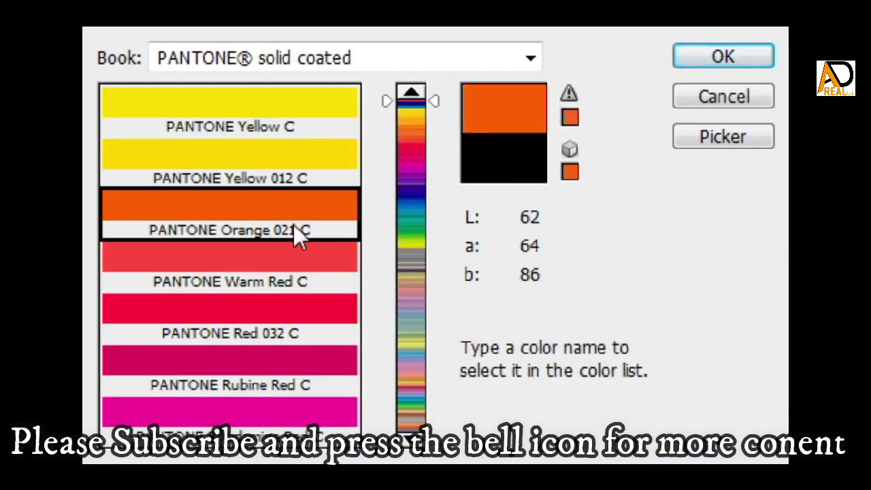
click(301, 257)
click(287, 196)
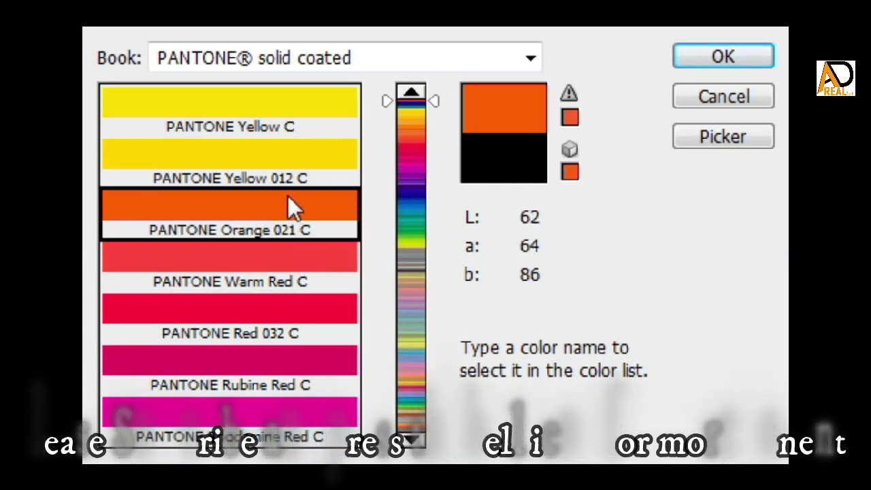
click(721, 60)
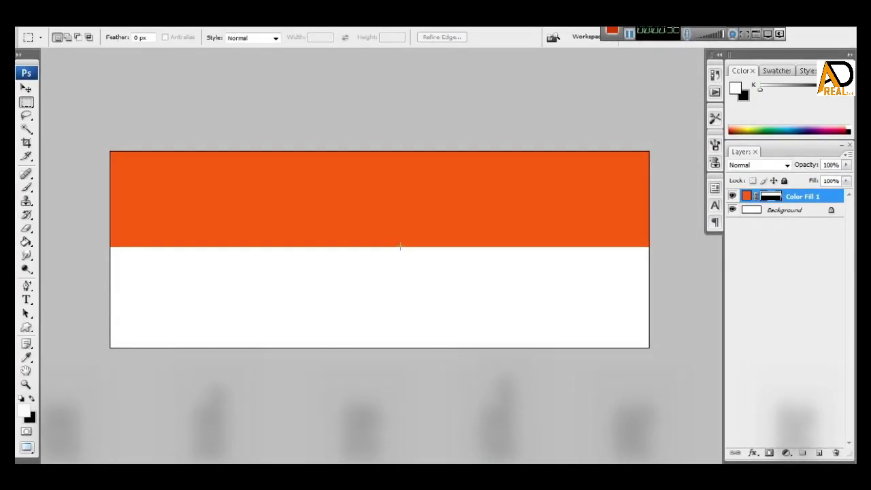
scroll(400, 247, up, 1)
Switch to the Rounded Rectangle tool and try a rounded rectangle across the orange band.
scroll(393, 263, down, 1)
scroll(392, 262, up, 1)
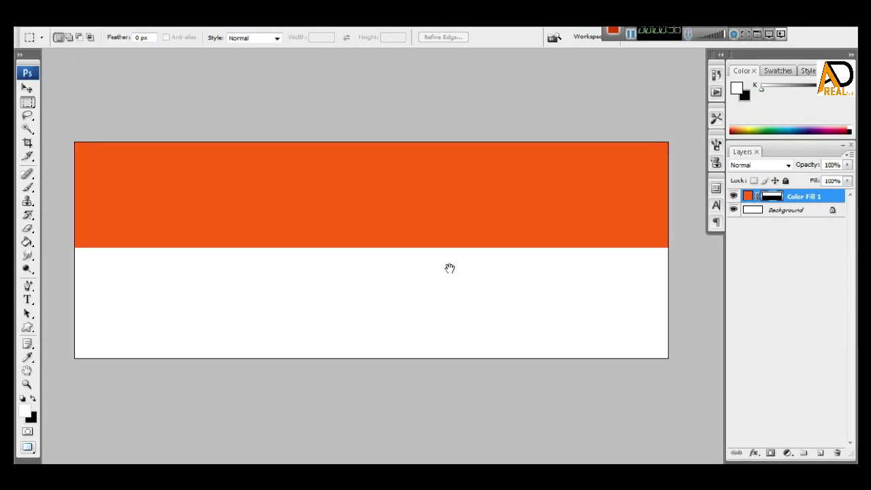
drag(450, 268, 438, 274)
drag(72, 163, 61, 169)
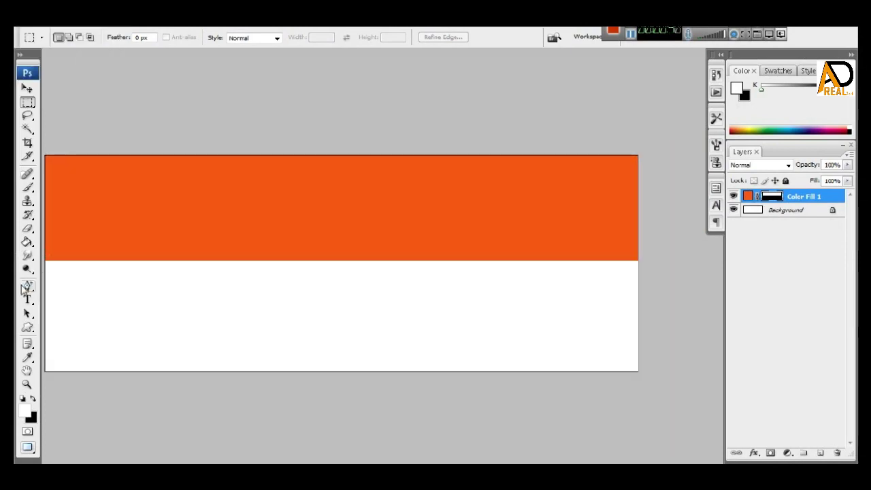
right_click(27, 330)
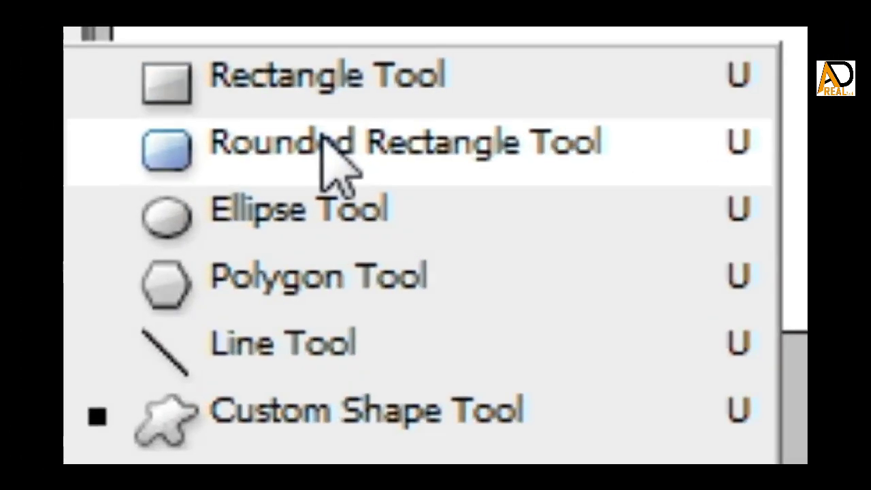
click(75, 340)
click(259, 38)
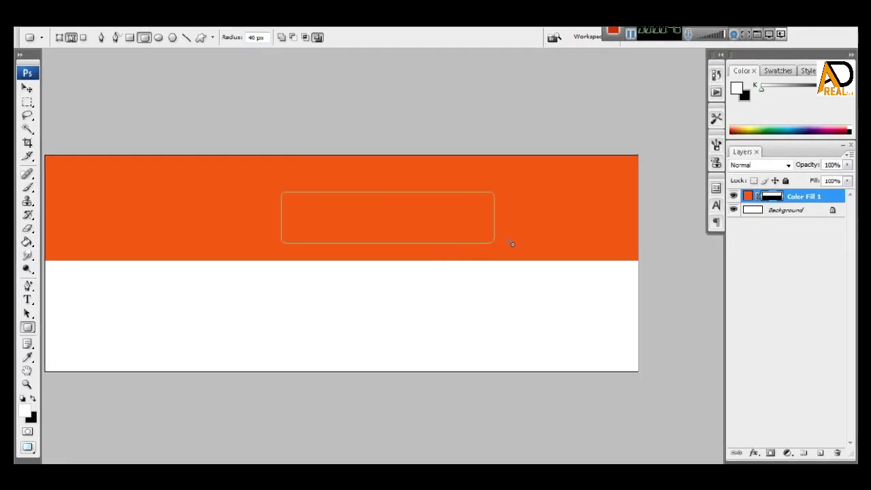
drag(334, 231, 512, 247)
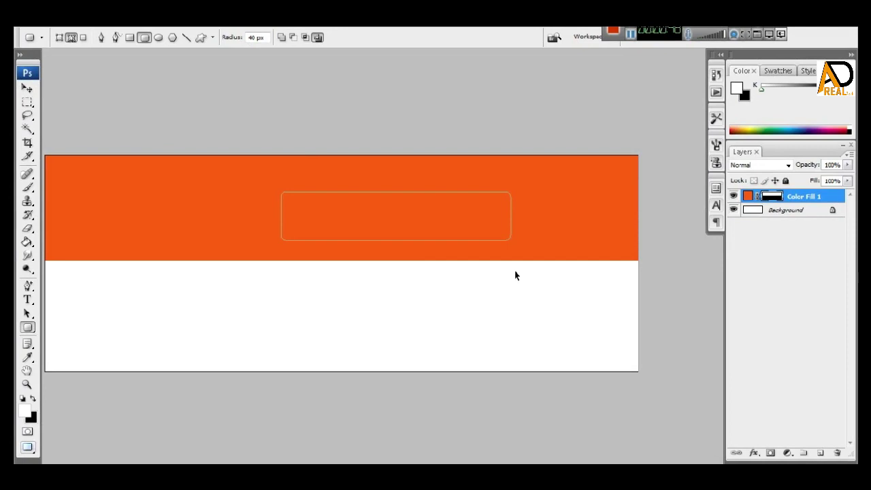
Set a 200 px corner radius, draw the pill mid-band and load it as a selection.
click(255, 39)
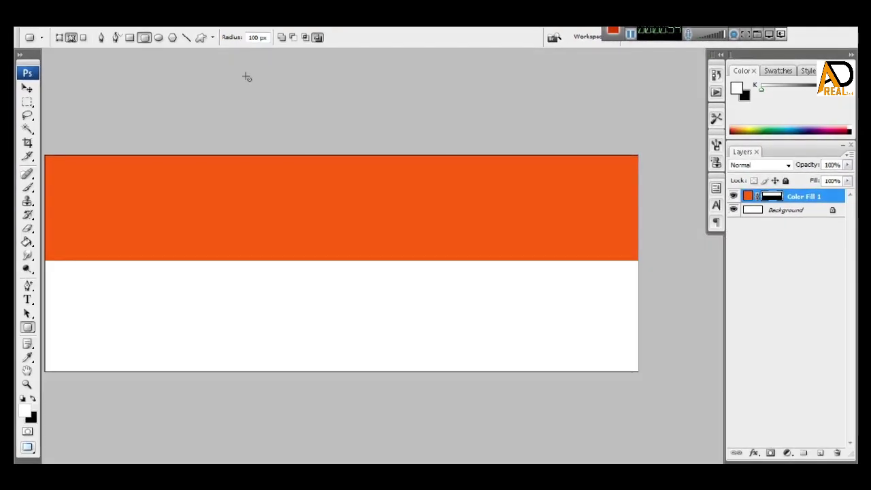
text(100)
mouse_move(226, 179)
mouse_down()
mouse_move(420, 235)
mouse_move(561, 228)
mouse_up()
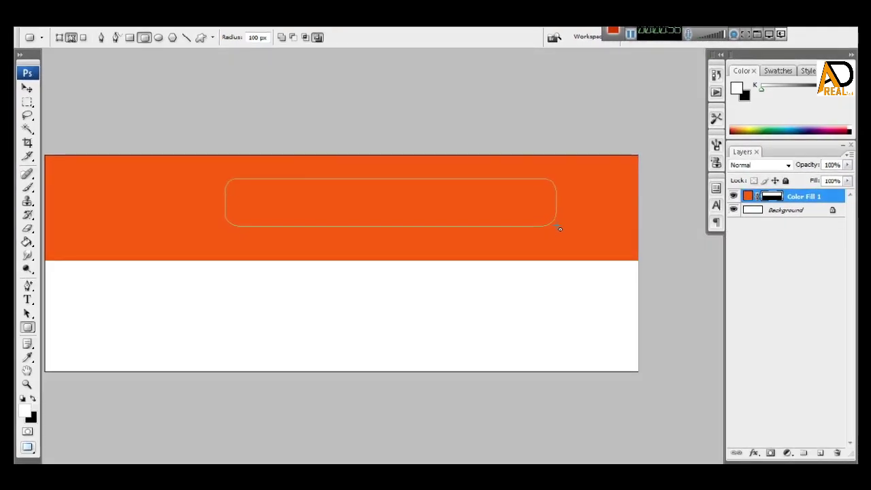
key(ctrl+z)
text(200)
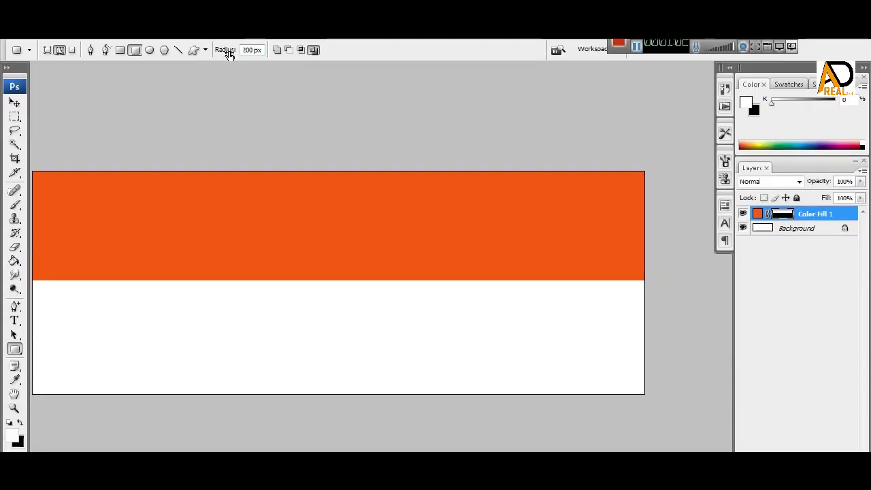
drag(349, 232, 555, 237)
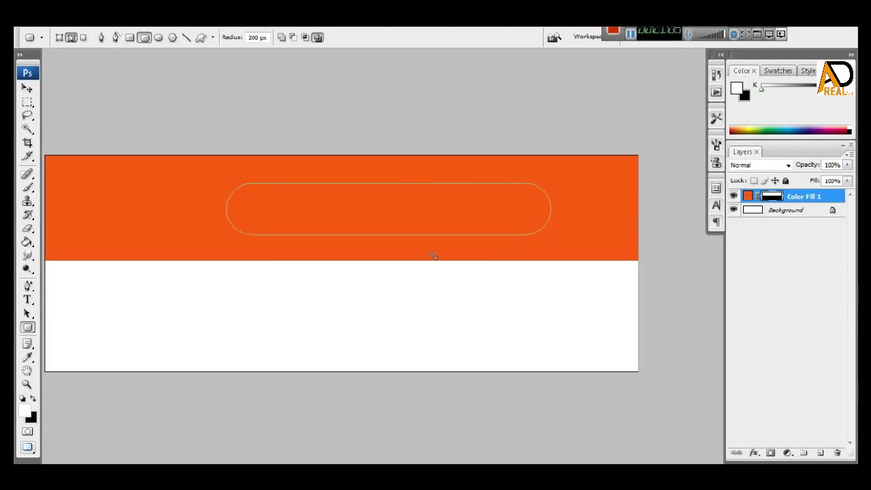
key(ctrl+Return)
key(ctrl+Return)
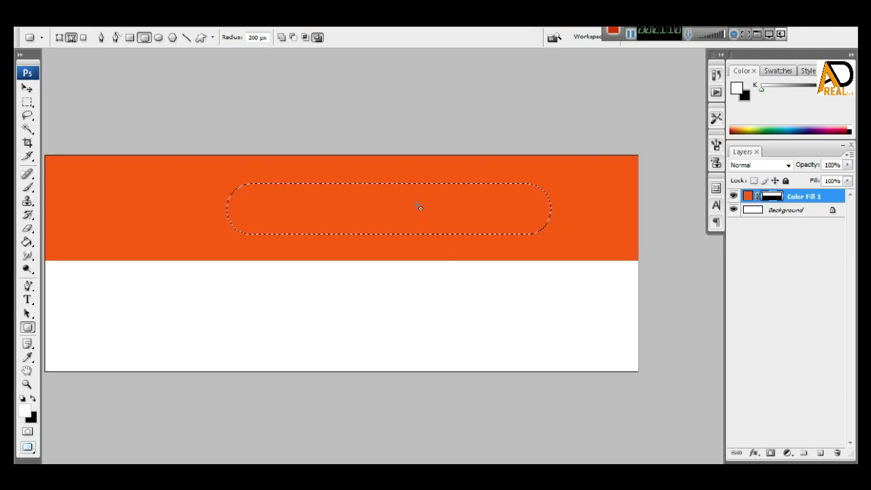
Fill the pill selection with a white solid colour fill layer.
click(783, 452)
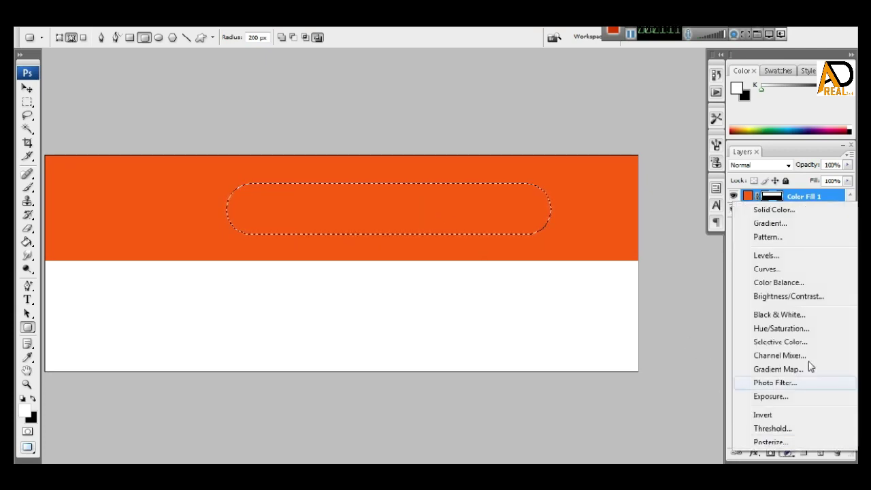
click(771, 209)
click(440, 209)
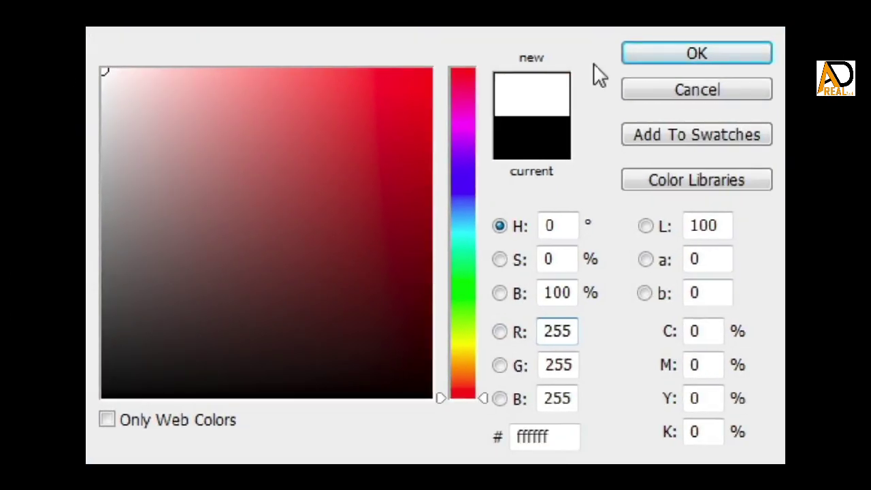
click(697, 53)
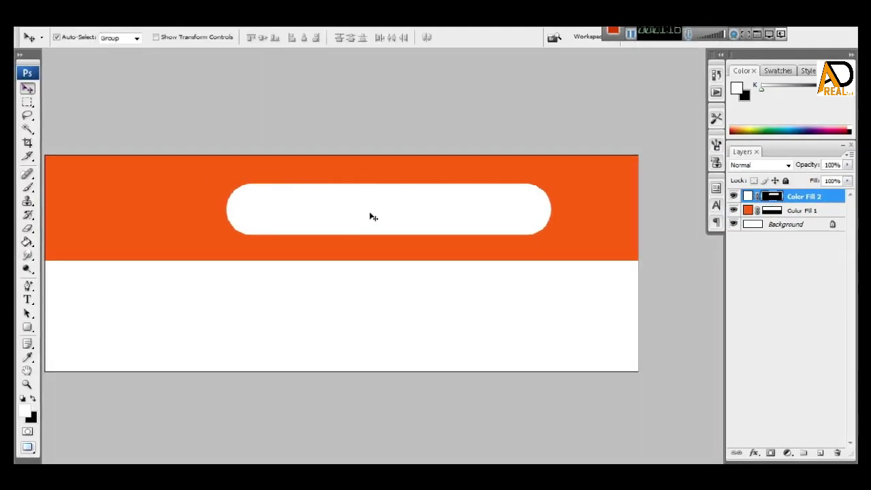
Move the white pill flush to the band's top-right edge and shorten its height.
mouse_move(373, 216)
mouse_down()
mouse_move(506, 193)
mouse_move(500, 177)
mouse_move(519, 195)
mouse_up()
key(ctrl+t)
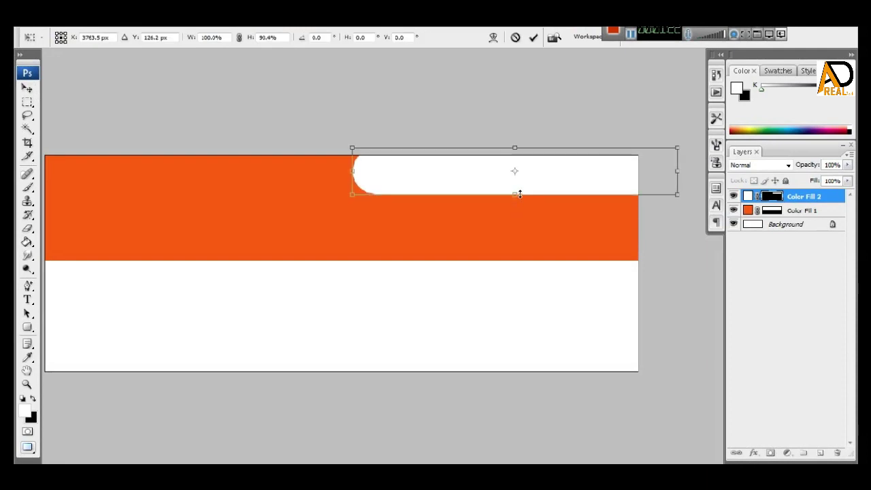
key(Return)
mouse_move(482, 230)
mouse_down()
mouse_move(513, 236)
mouse_move(528, 265)
mouse_move(491, 280)
mouse_up()
mouse_move(490, 314)
mouse_down()
mouse_move(418, 276)
mouse_move(439, 276)
mouse_up()
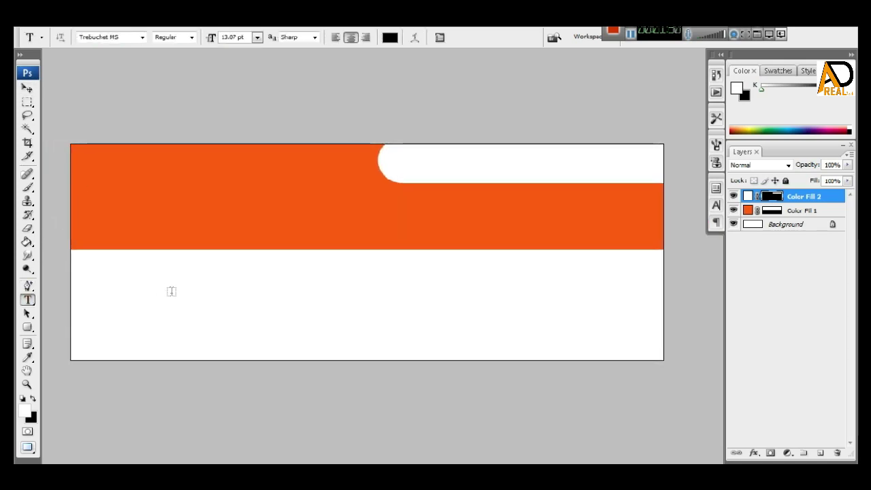
Type a large 'FOOD RESTURANT' heading in the white lower area.
click(174, 278)
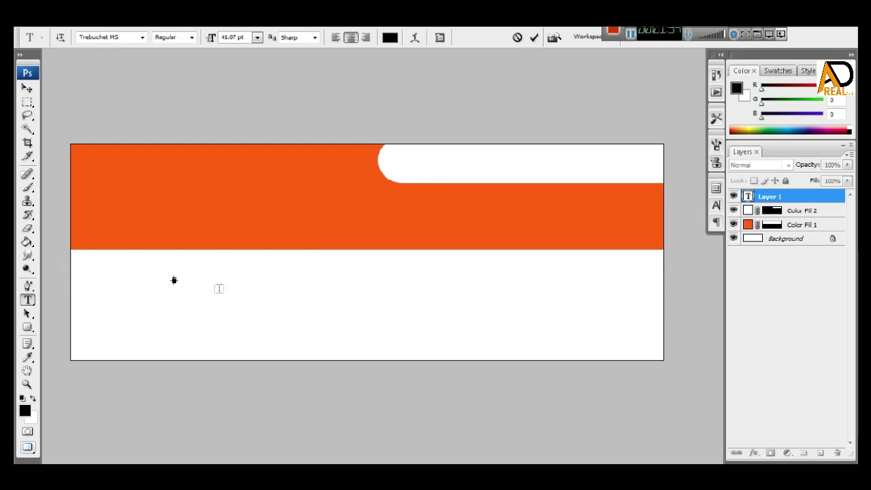
key(ctrl+alt+shift+period)
key(ctrl+alt+shift+period)
key(ctrl+alt+shift+period)
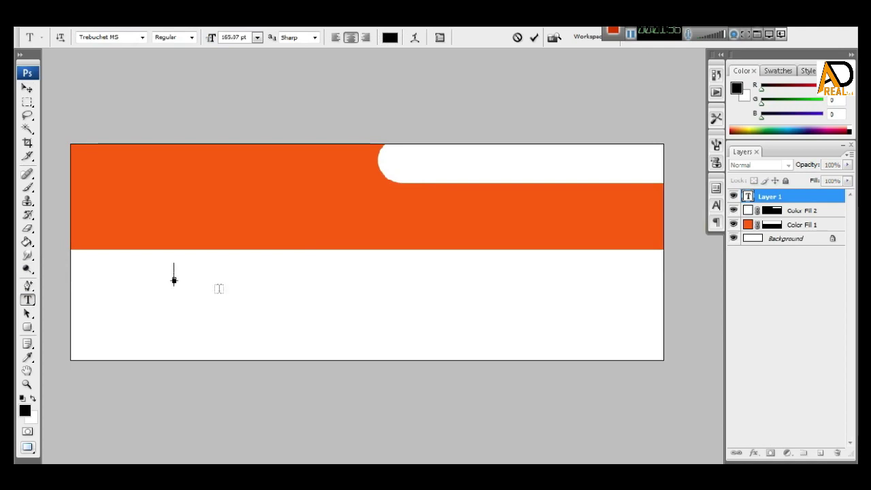
key(ctrl+alt+shift+period)
key(ctrl+alt+shift+period)
key(ctrl+alt+shift+period)
key(ctrl+alt+shift+period)
text(FOOD)
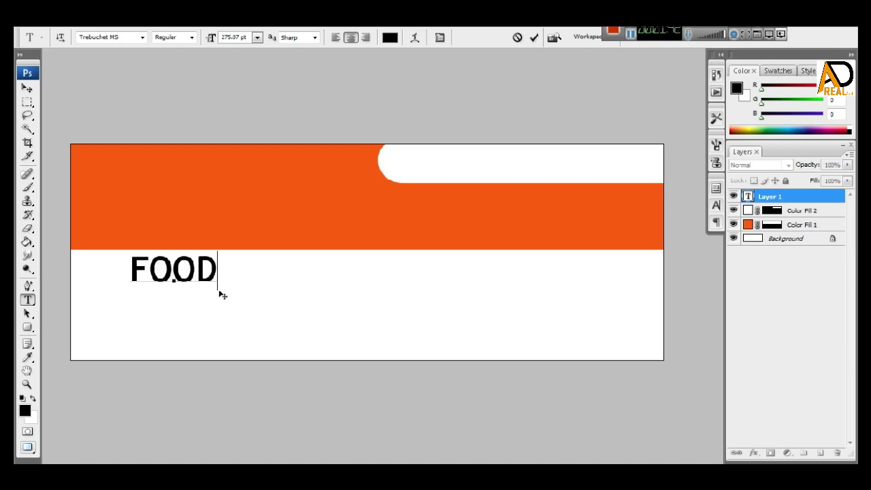
text( RES)
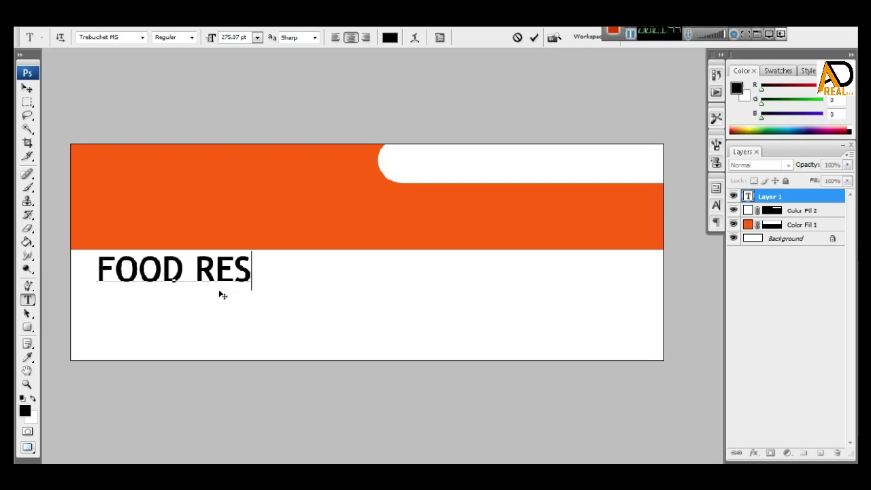
text(TURAN)
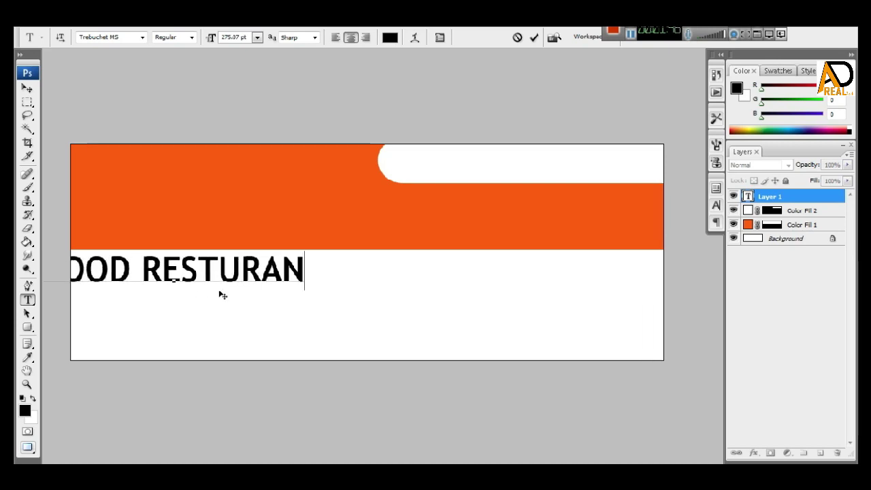
text(T)
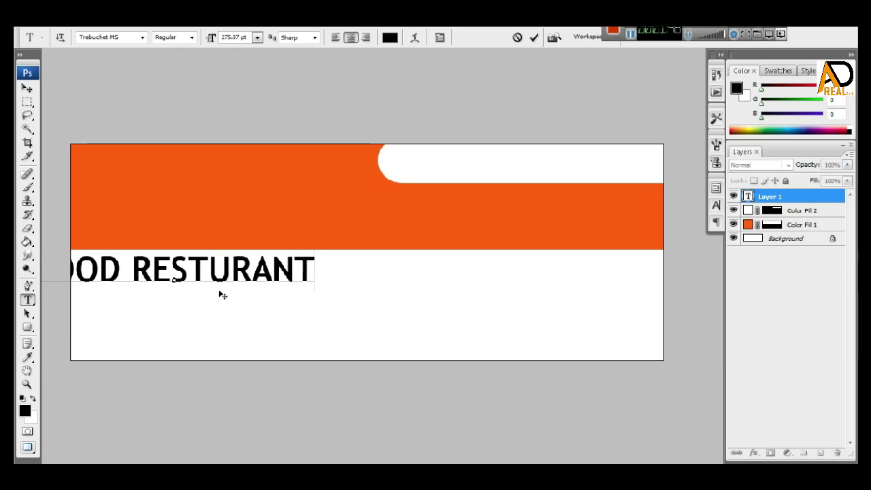
key(ctrl+Return)
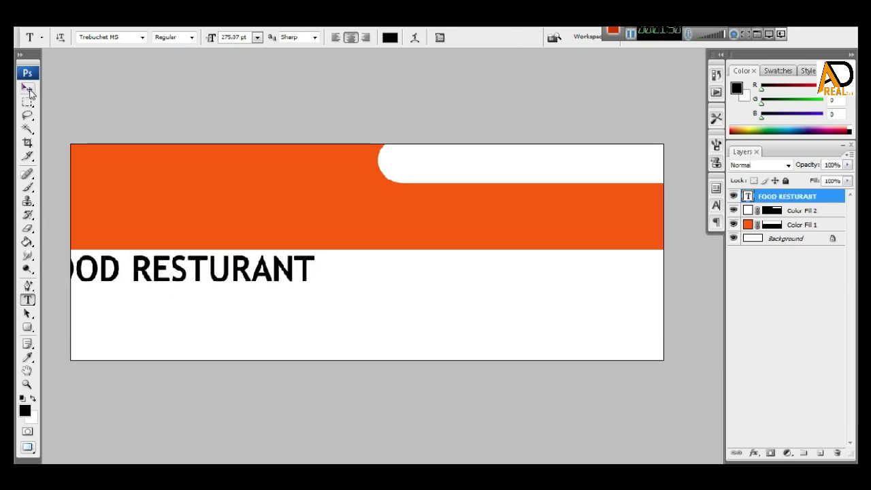
Move the heading onto the orange band and stretch it to 127% width.
click(28, 90)
drag(183, 277, 358, 225)
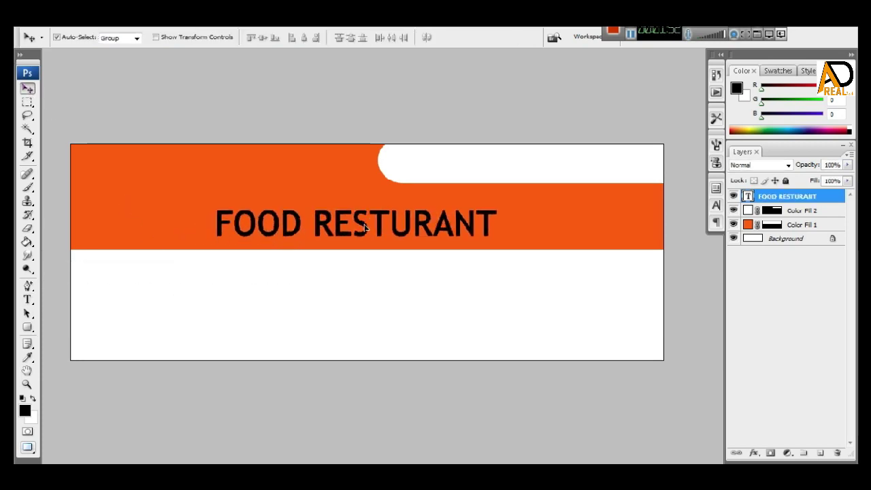
key(ctrl+t)
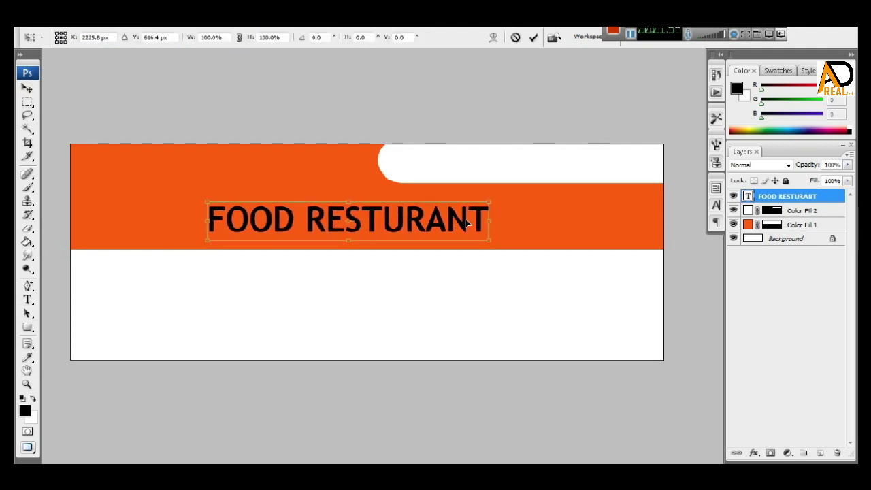
drag(488, 219, 560, 233)
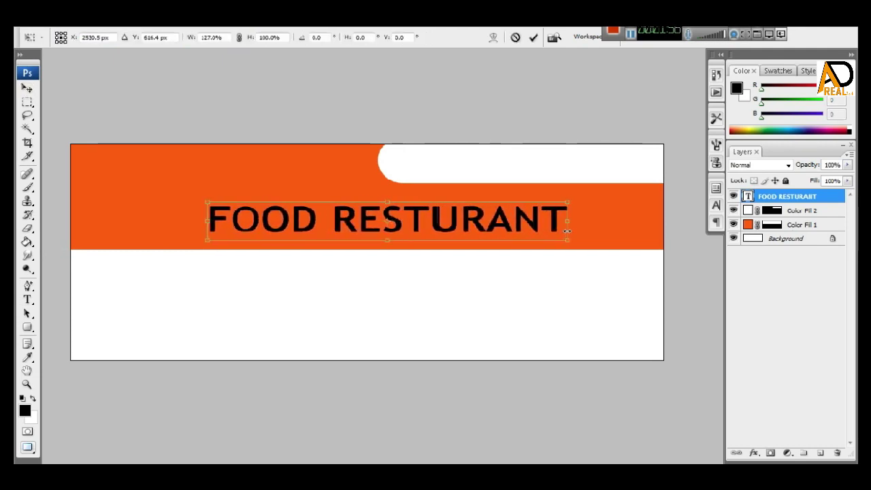
key(Return)
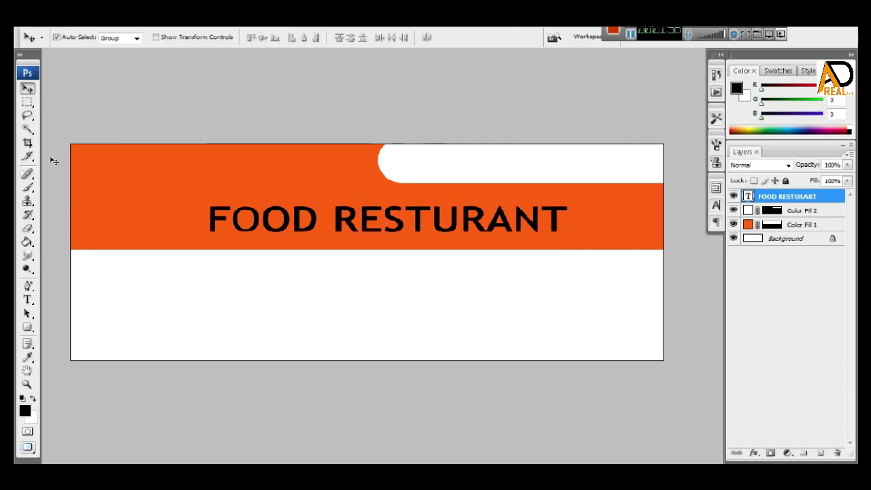
Set the heading font to Impact and turn off Faux Bold in the Character panel.
click(28, 301)
triple_click(289, 217)
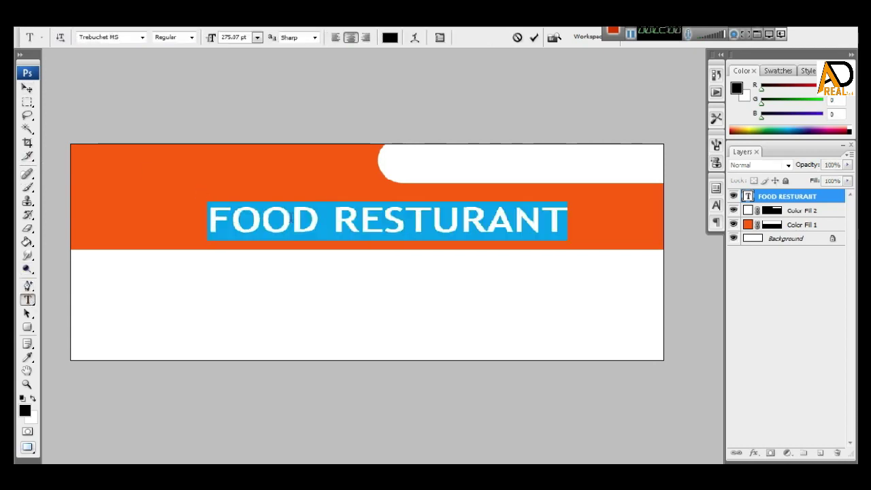
click(129, 36)
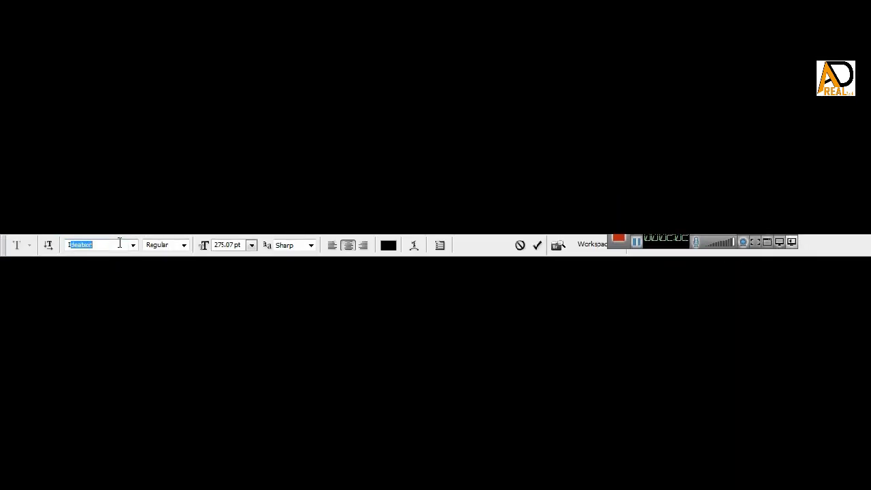
text(Impact)
key(Return)
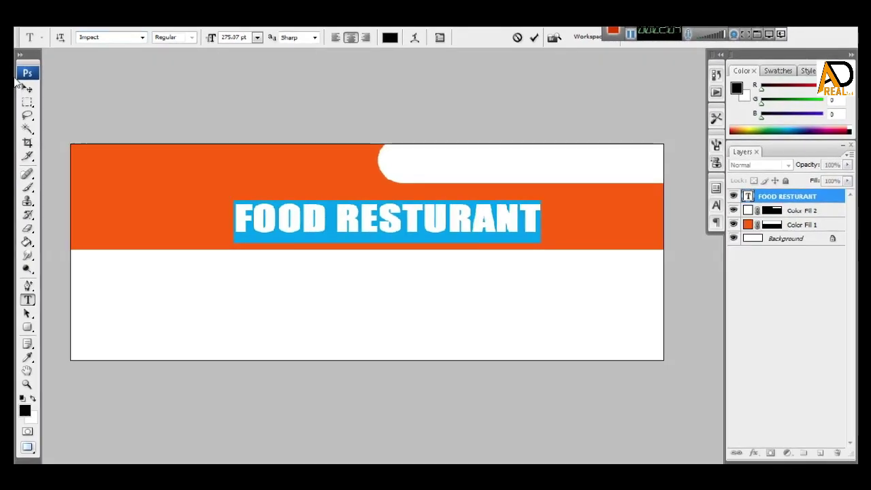
click(28, 89)
click(715, 206)
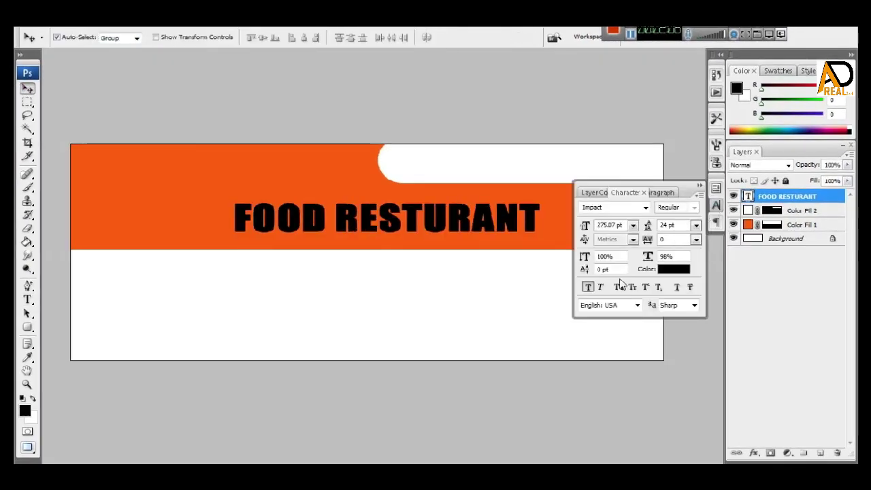
click(588, 287)
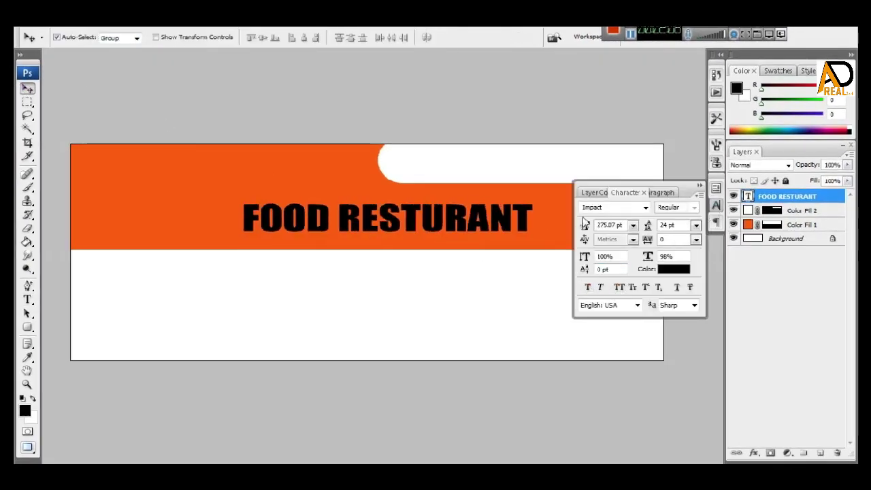
Free-transform the heading to about 153% width and 125% height within the orange band.
click(699, 185)
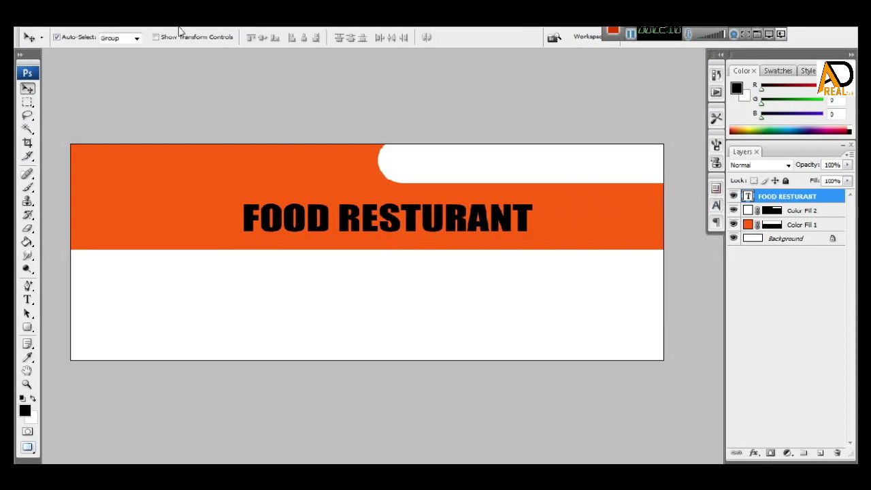
click(69, 28)
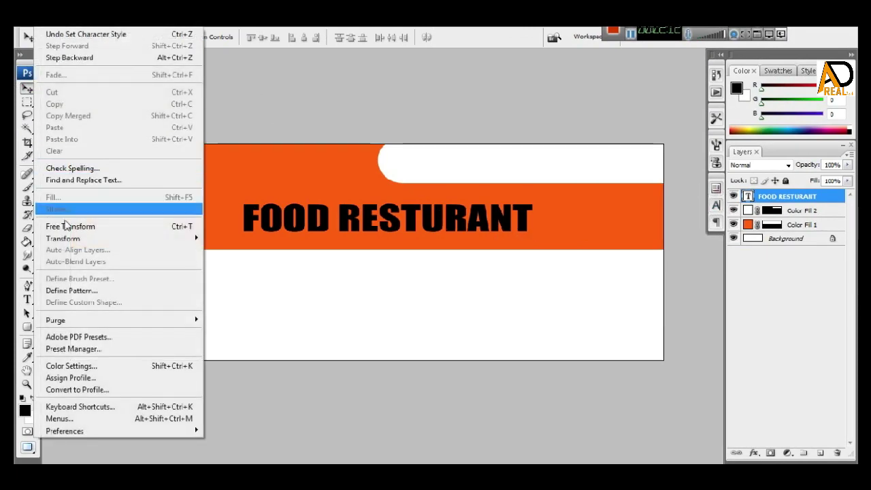
click(70, 226)
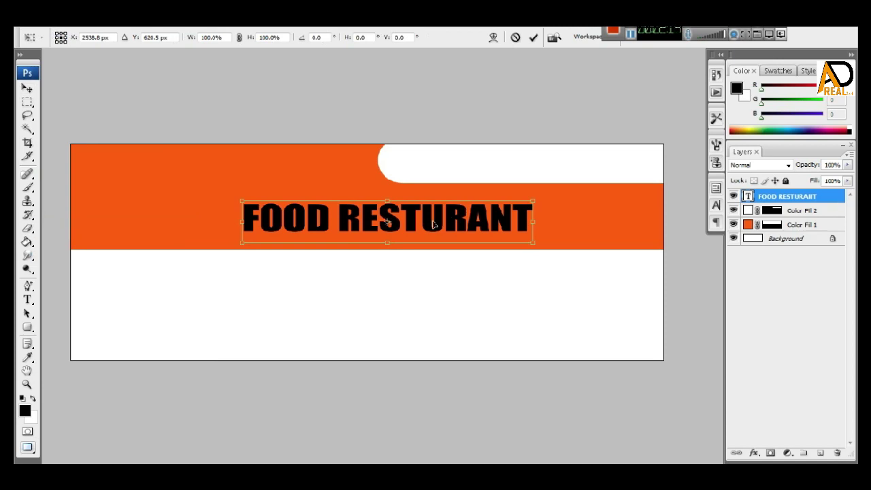
drag(536, 222, 614, 221)
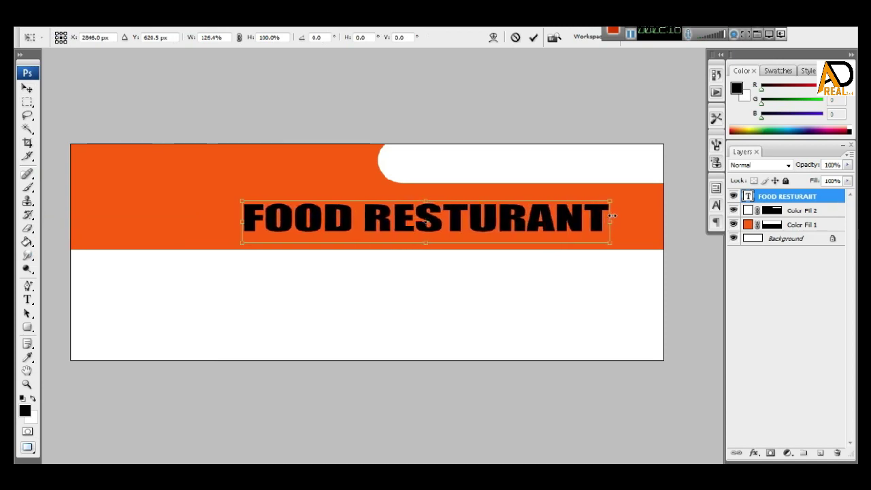
drag(249, 212, 200, 190)
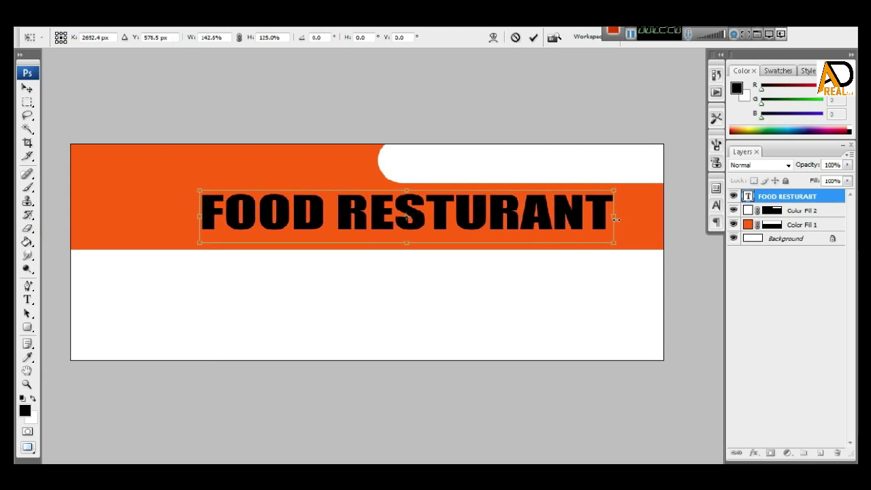
drag(613, 216, 635, 216)
drag(559, 207, 559, 213)
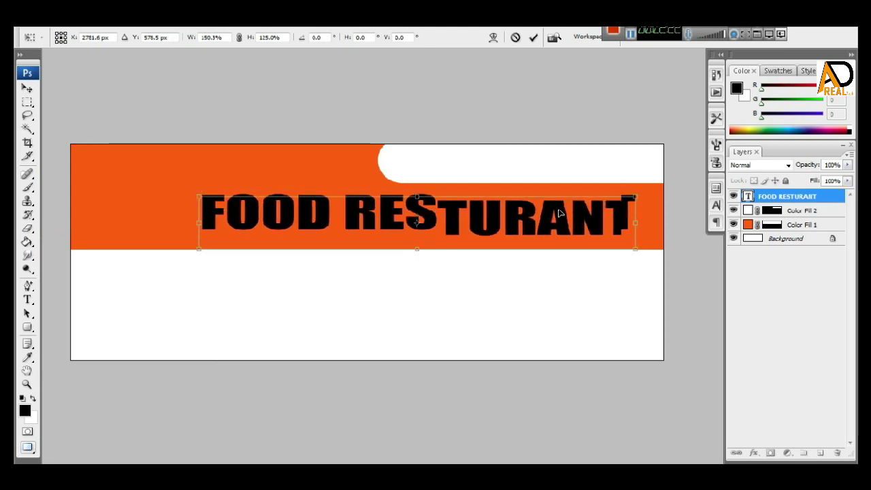
drag(644, 221, 653, 222)
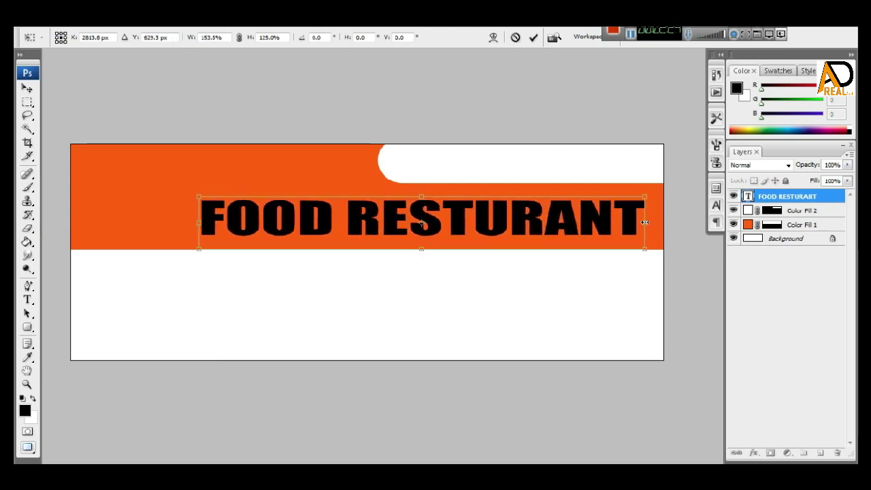
drag(599, 225, 599, 218)
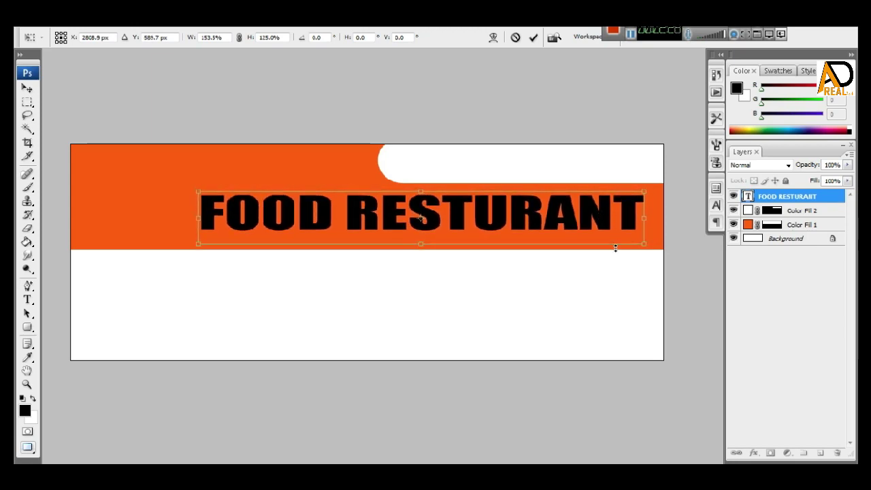
key(Return)
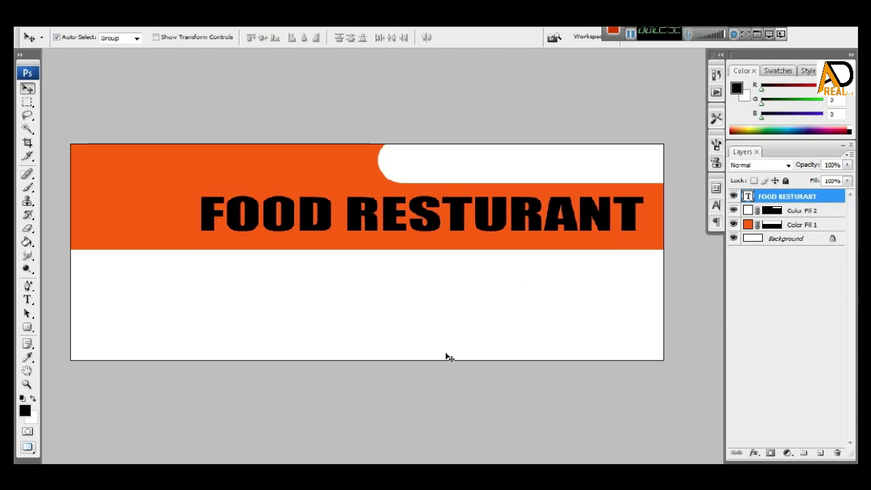
drag(475, 340, 544, 320)
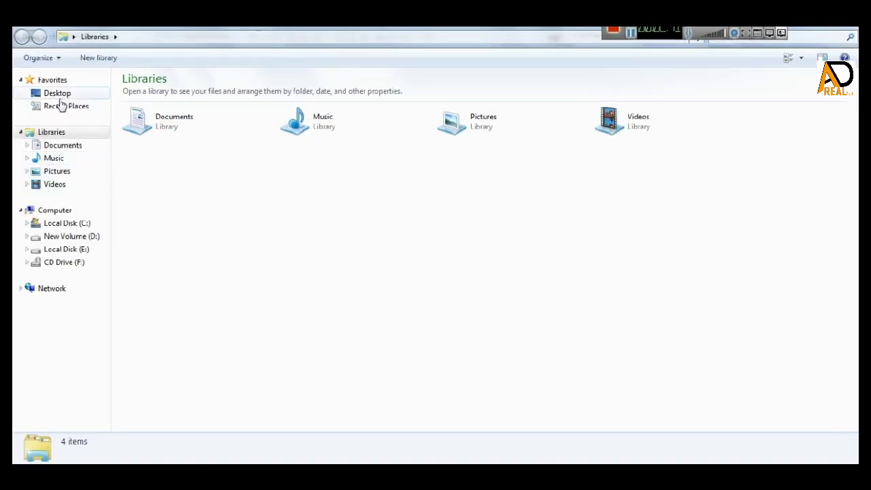
Drag the burgers-and-fries photo from Desktop > food into Photoshop.
click(57, 93)
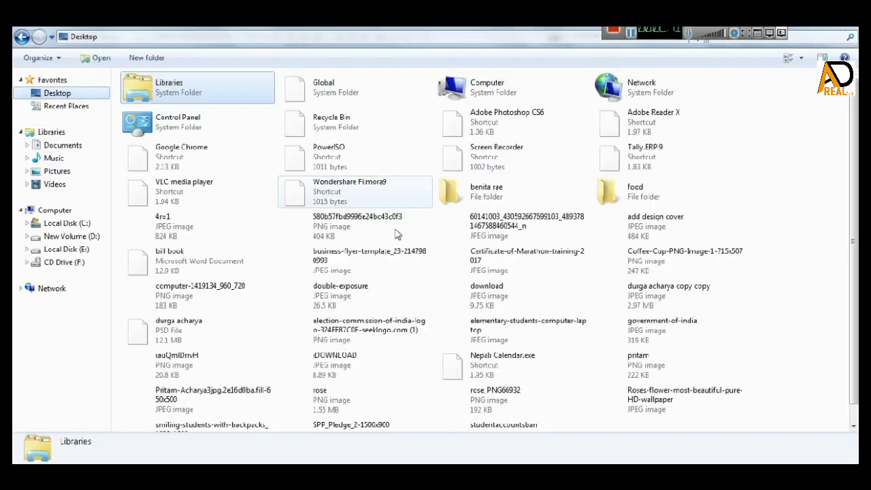
double_click(650, 193)
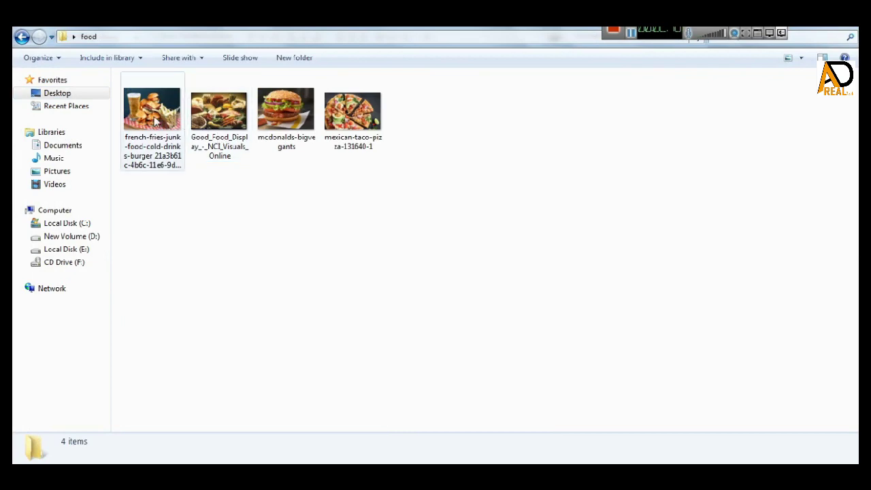
click(157, 120)
drag(157, 120, 315, 329)
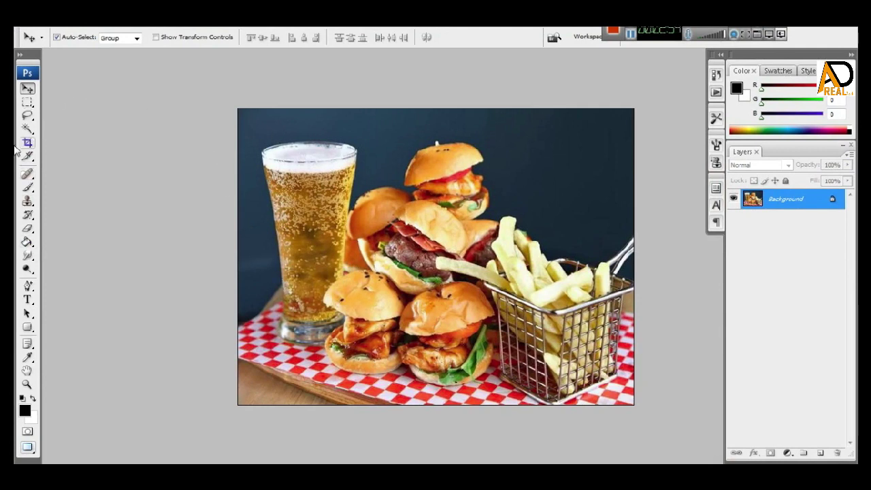
Marquee-select a rectangle of the burger photo and copy it via the Edit menu.
click(28, 103)
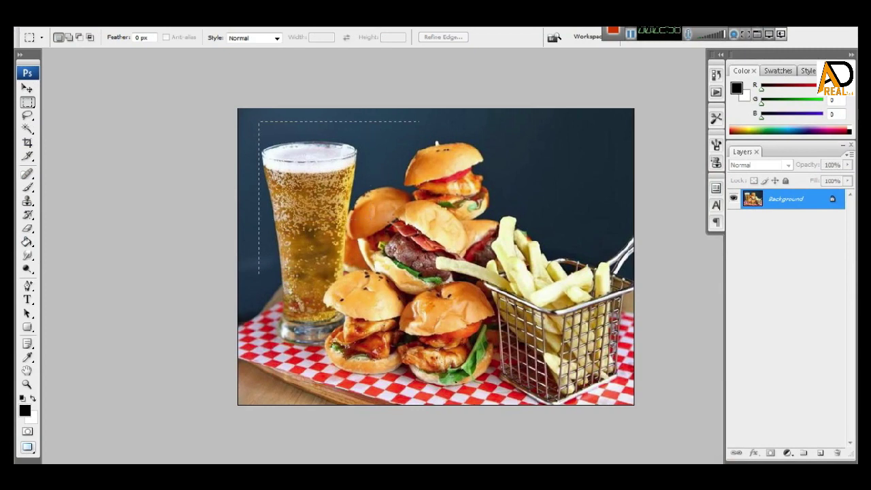
drag(419, 273, 518, 395)
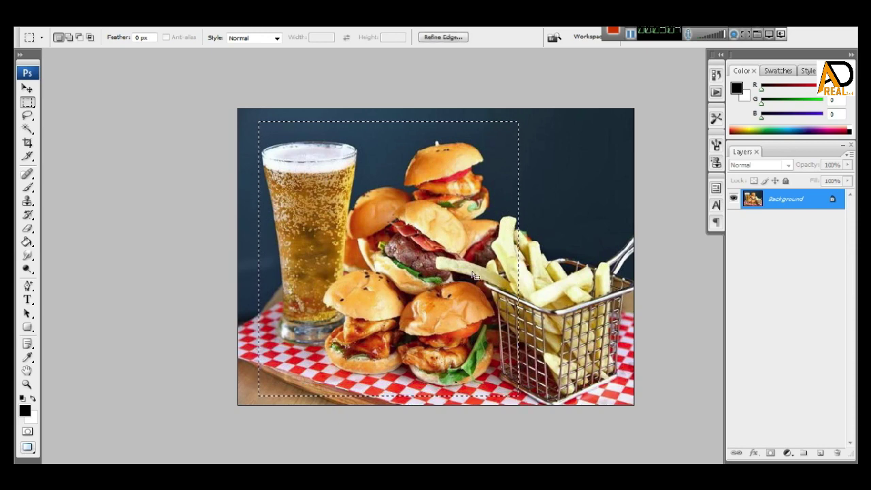
click(51, 20)
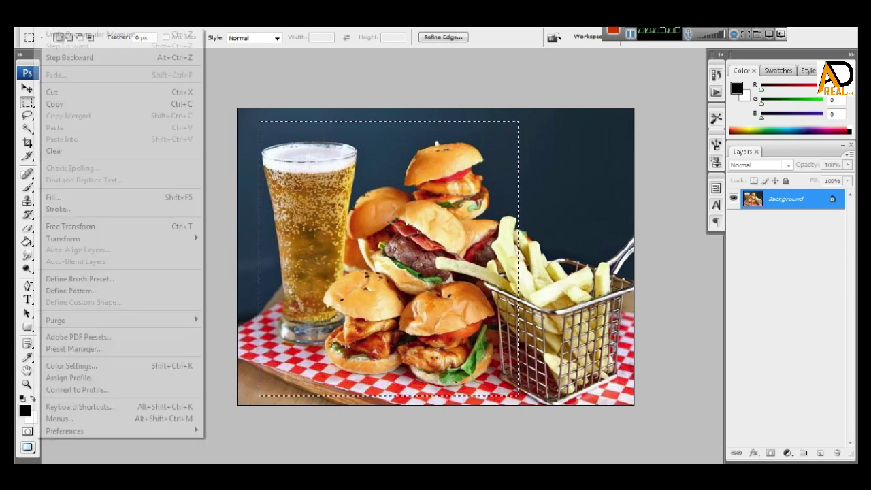
click(75, 91)
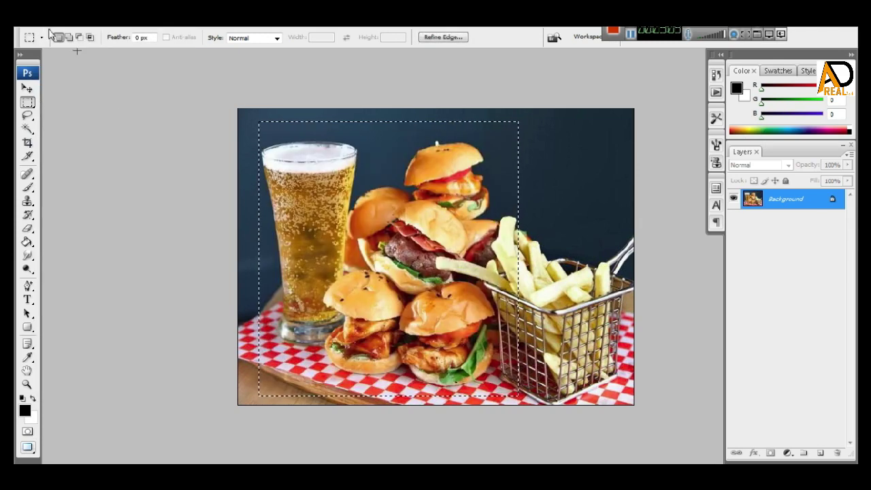
click(48, 27)
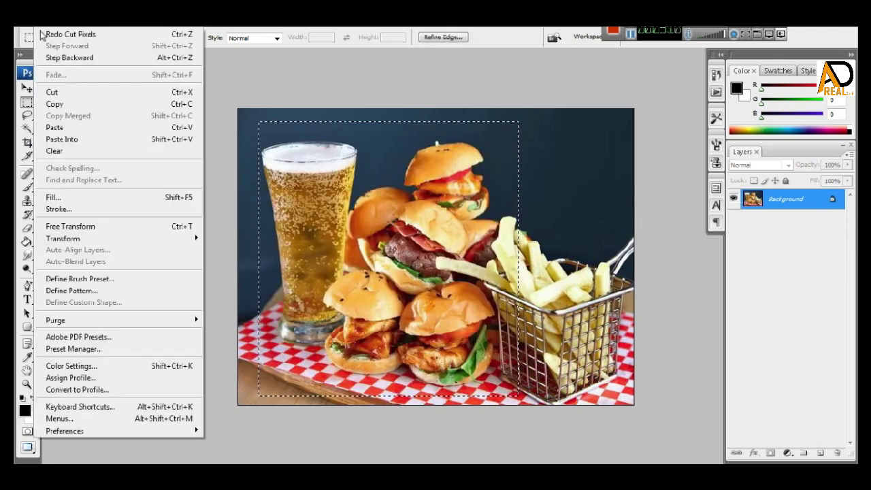
click(72, 104)
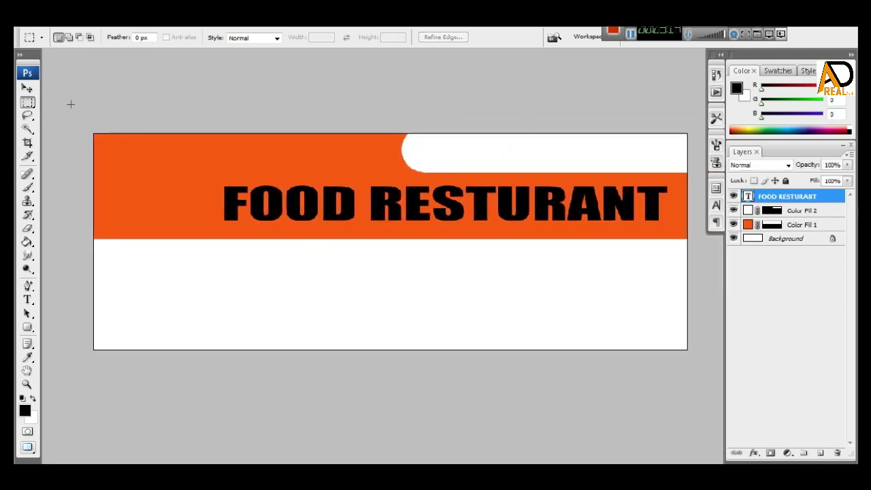
Paste the copied burger photo into the banner and move it below the heading.
click(48, 28)
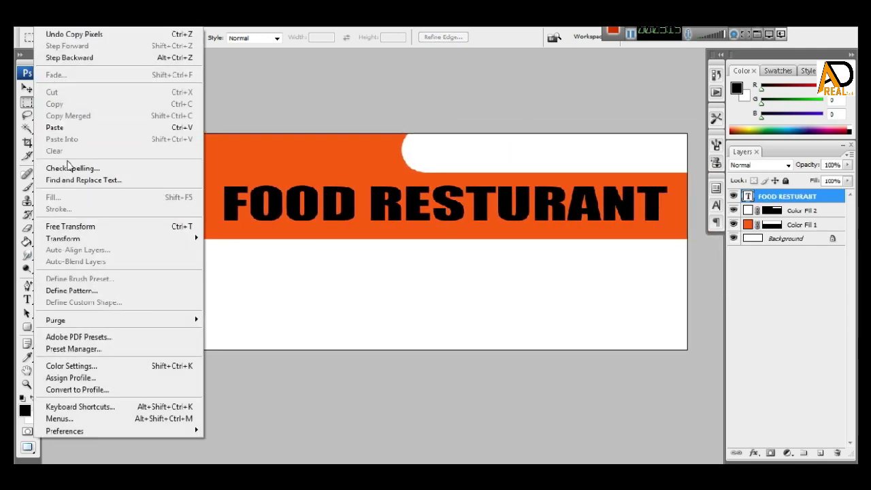
click(69, 128)
key(v)
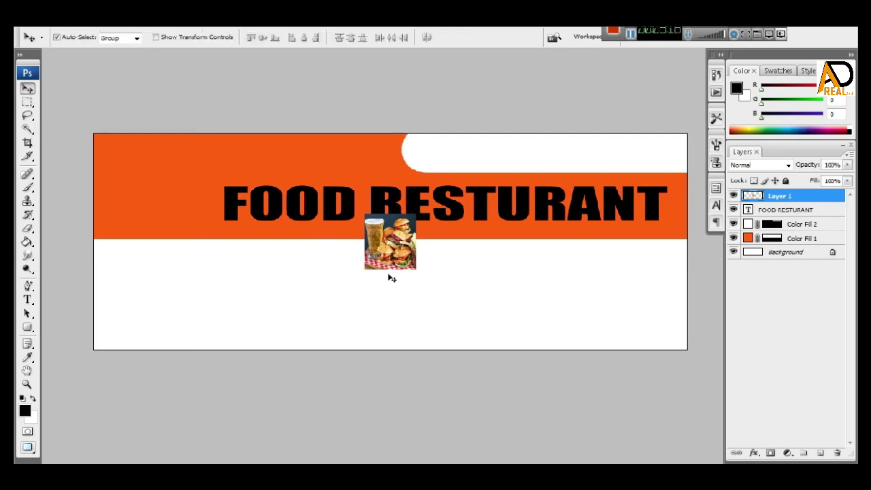
drag(387, 245, 373, 277)
Enlarge the burger photo to about 259%, rotate it roughly 15° and stretch it.
key(ctrl+t)
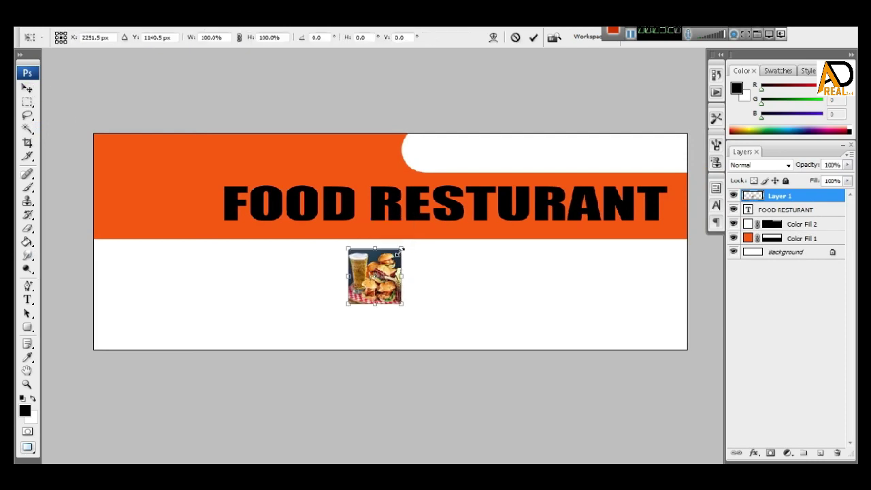
drag(404, 248, 462, 215)
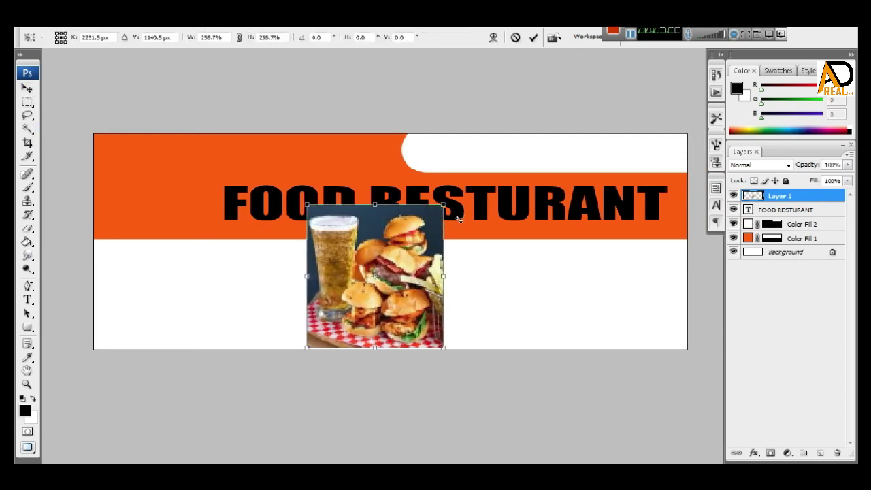
drag(487, 256, 494, 278)
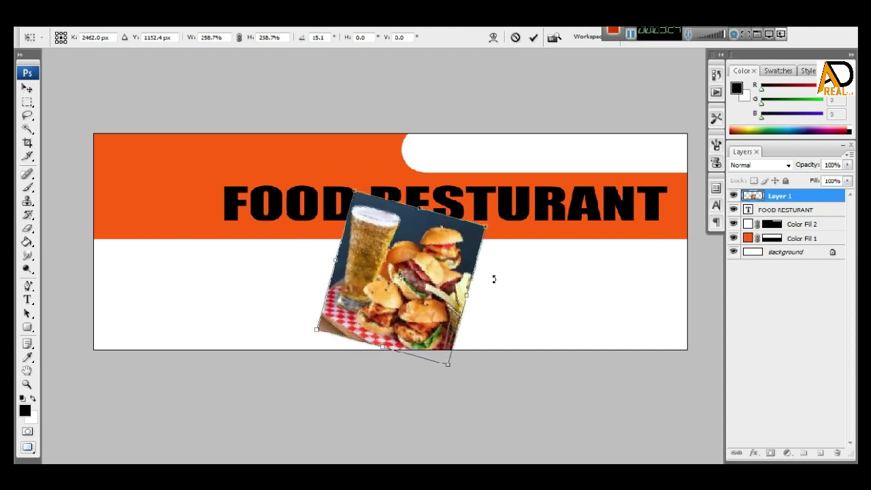
mouse_move(422, 280)
mouse_down()
mouse_move(477, 294)
mouse_move(486, 309)
mouse_up()
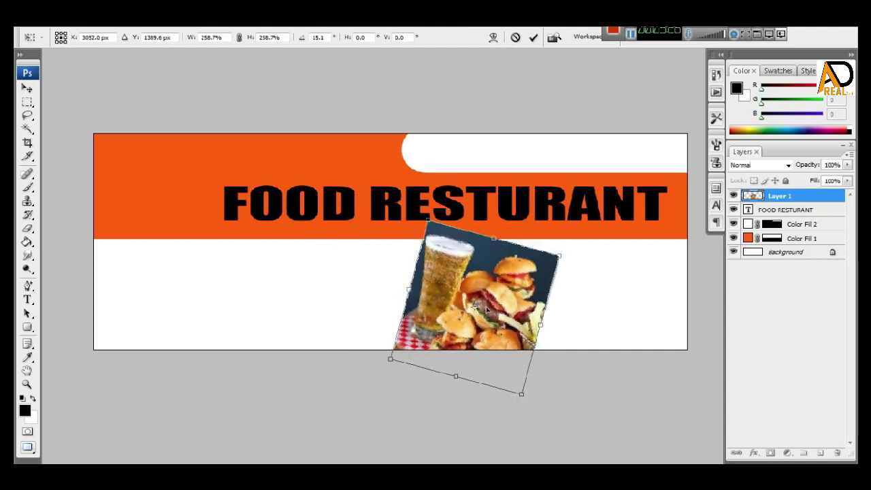
drag(493, 237, 512, 201)
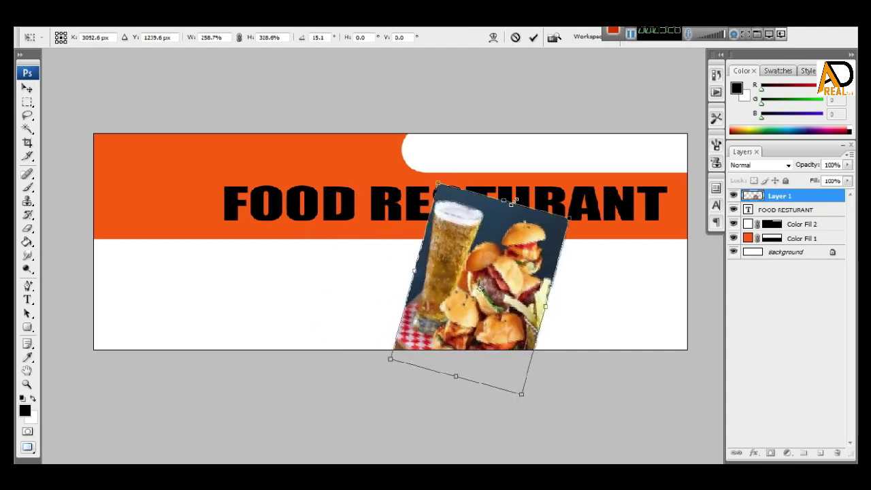
drag(414, 272, 402, 270)
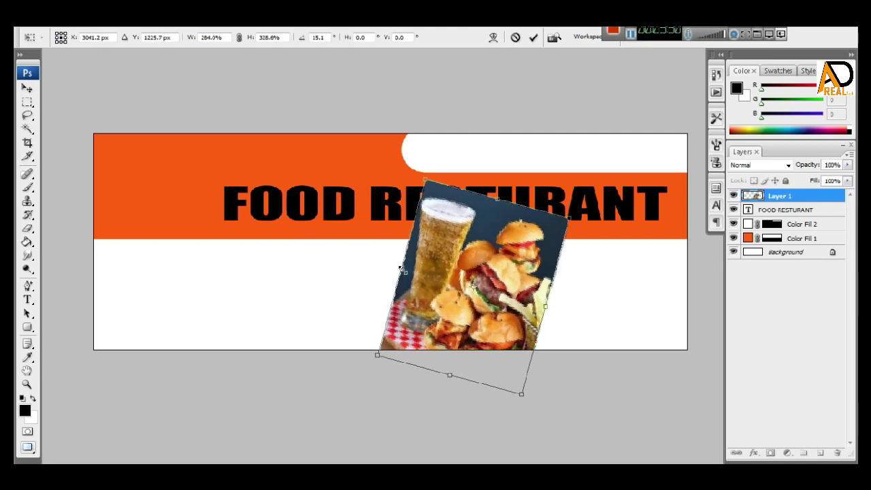
key(Return)
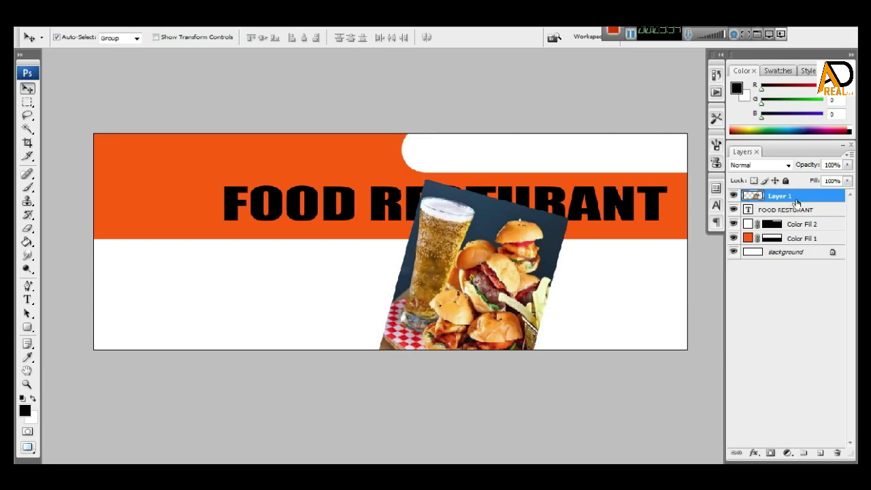
Put the burger photo (Layer 1) below Color Fill 1, then narrow, shorten and rotate it -6°.
drag(799, 199, 799, 243)
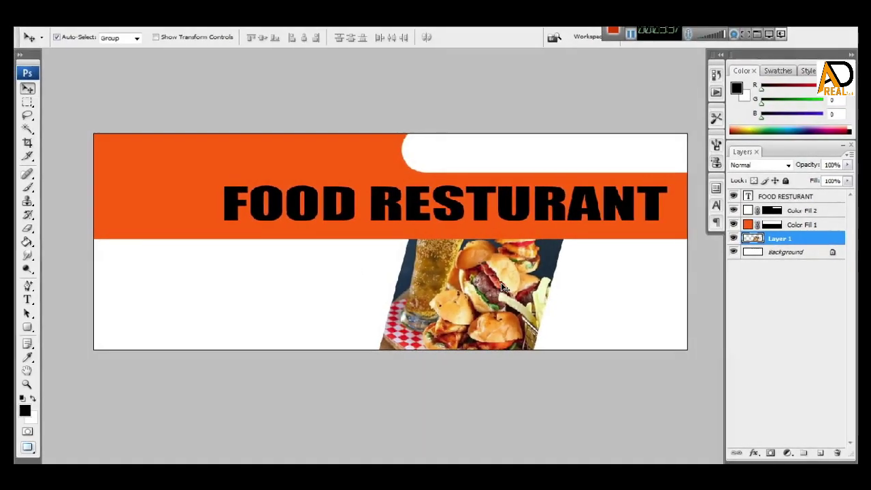
drag(501, 283, 496, 277)
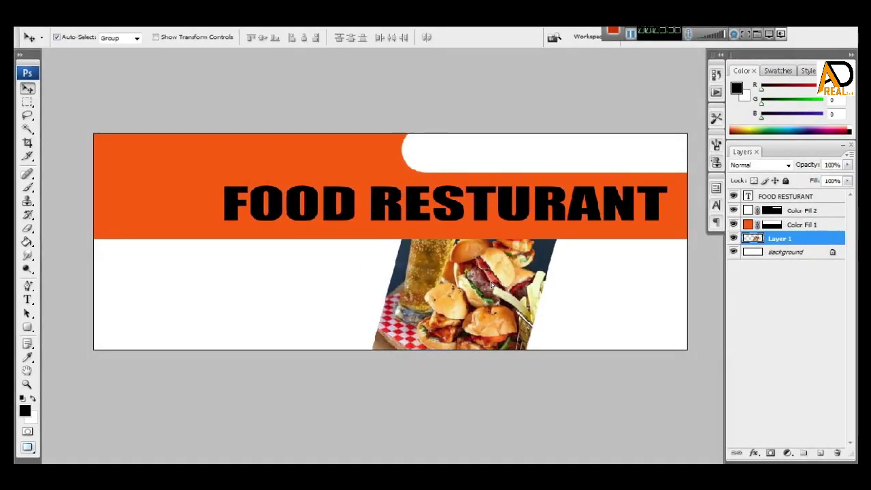
key(ctrl+t)
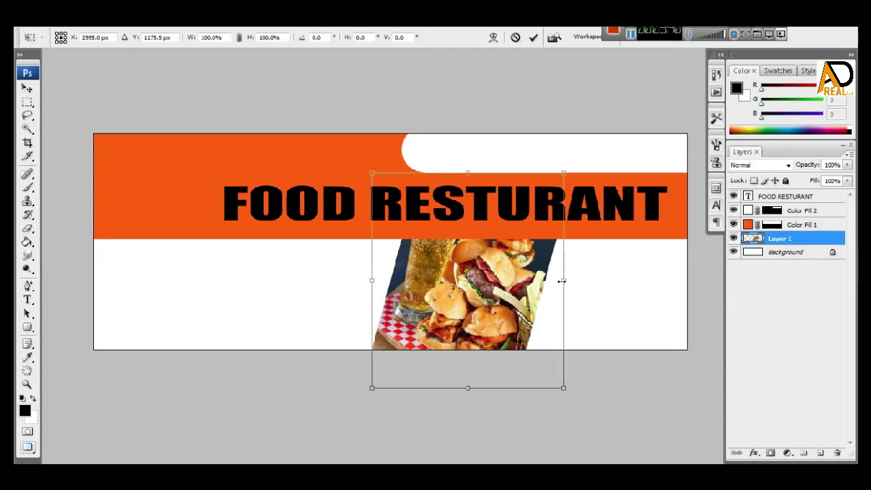
drag(562, 280, 551, 280)
drag(492, 279, 475, 279)
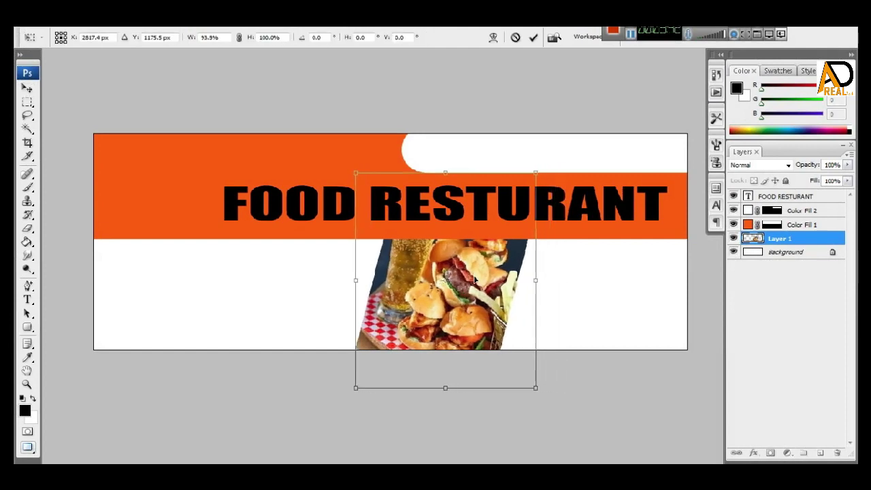
drag(443, 173, 444, 203)
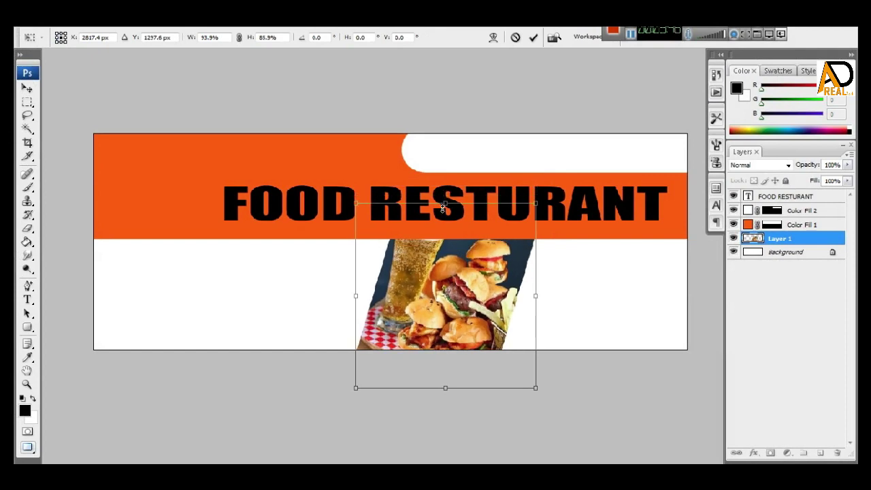
drag(546, 295, 552, 279)
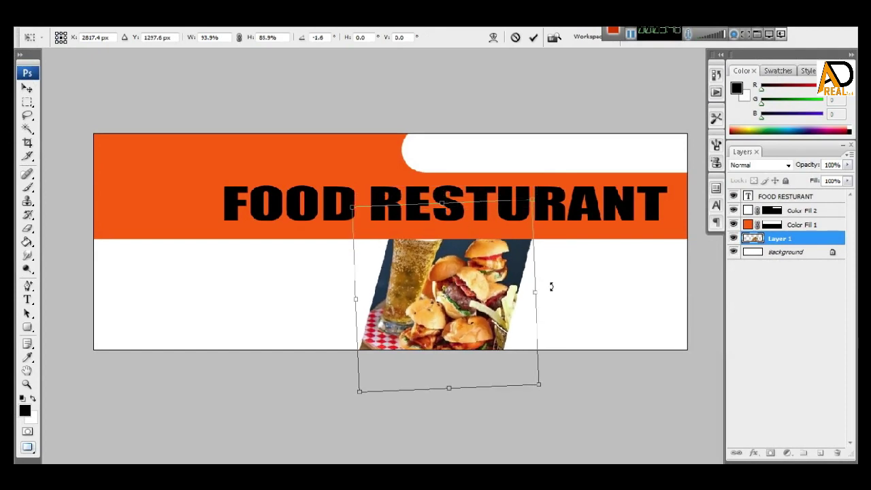
drag(492, 279, 492, 283)
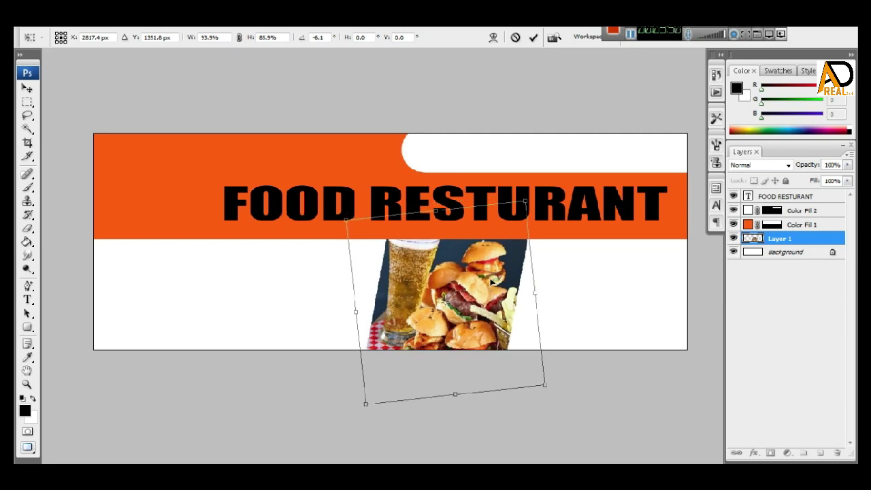
drag(356, 309, 373, 309)
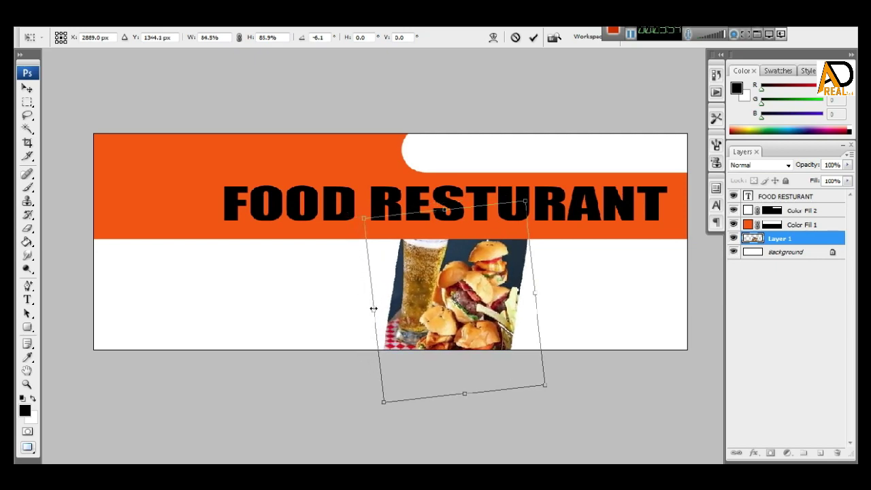
key(Return)
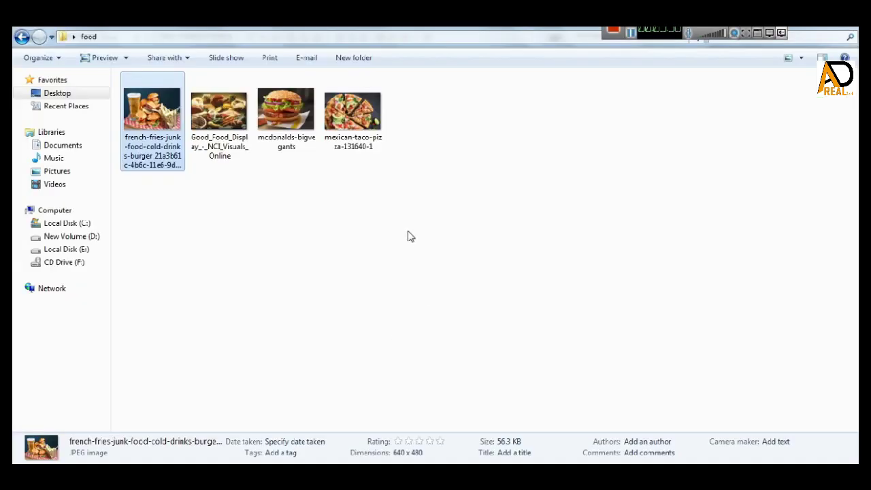
Open Good_Food_Display in Photoshop and copy a large rectangular area of it.
click(409, 236)
mouse_move(228, 115)
mouse_down()
mouse_move(218, 439)
mouse_move(304, 310)
mouse_up()
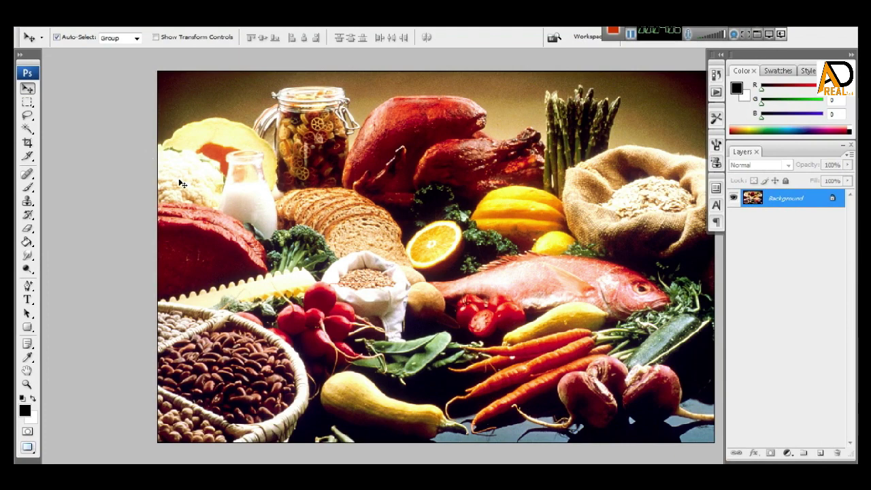
key(m)
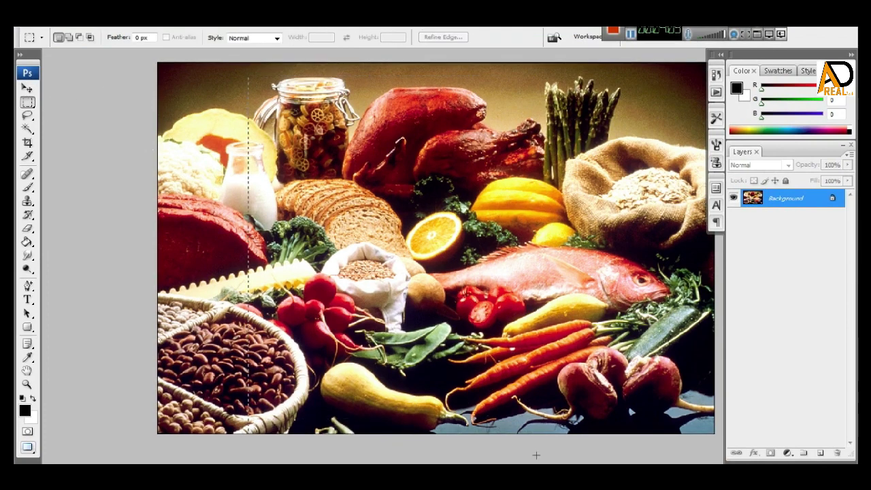
drag(334, 206, 524, 379)
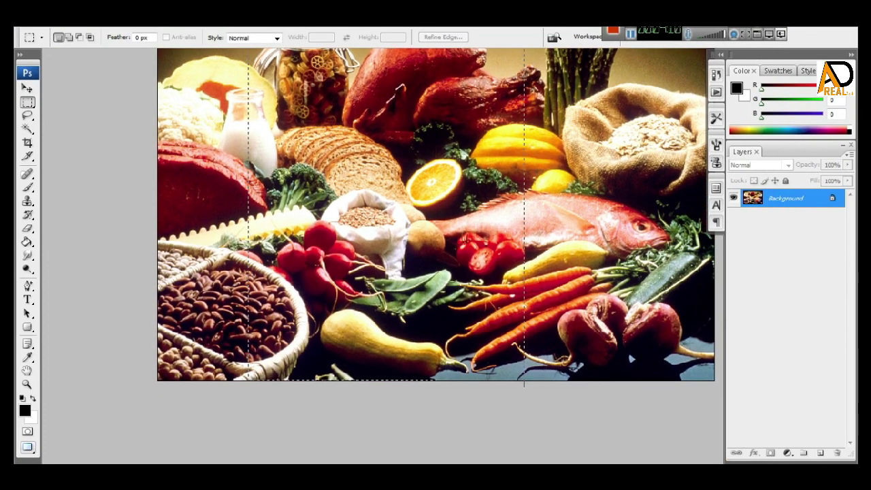
click(52, 28)
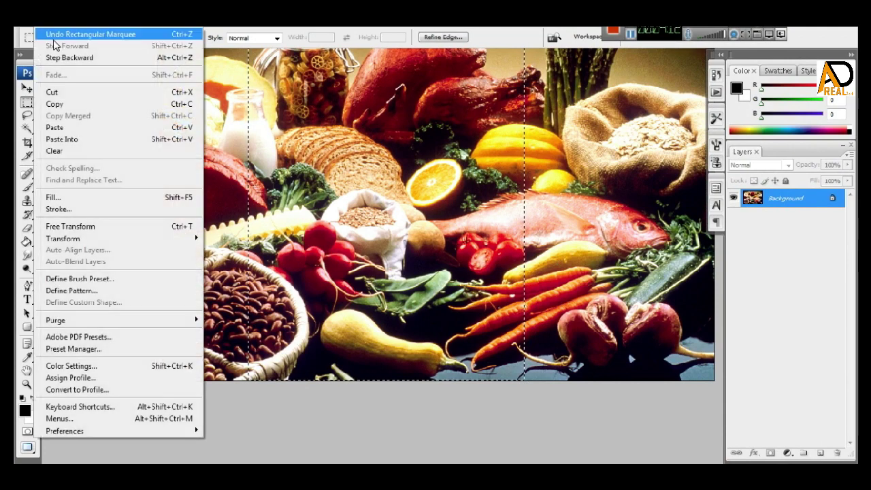
click(66, 101)
key(ctrl+Tab)
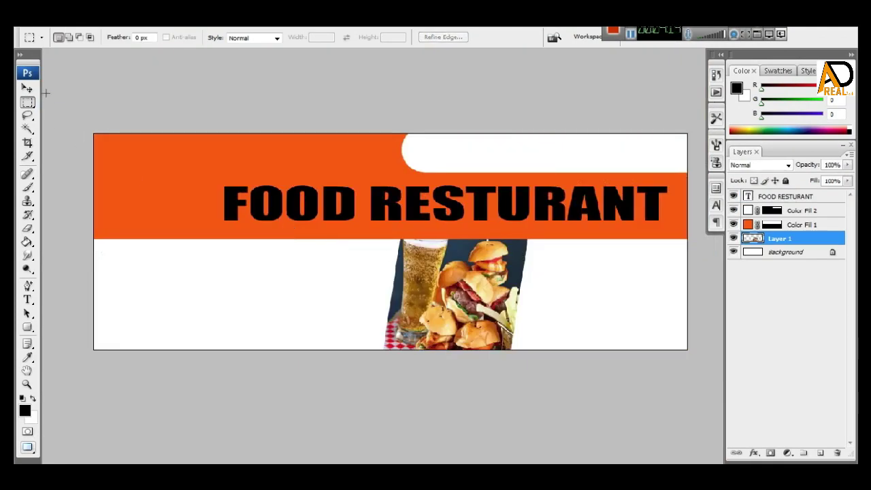
Paste the produce photo into the banner and slide it beside the burger photo.
click(51, 28)
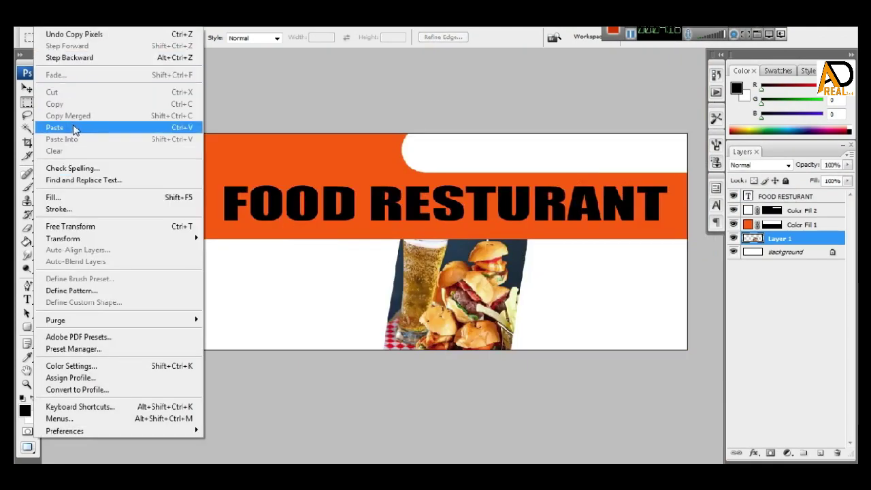
click(54, 127)
drag(475, 297, 367, 292)
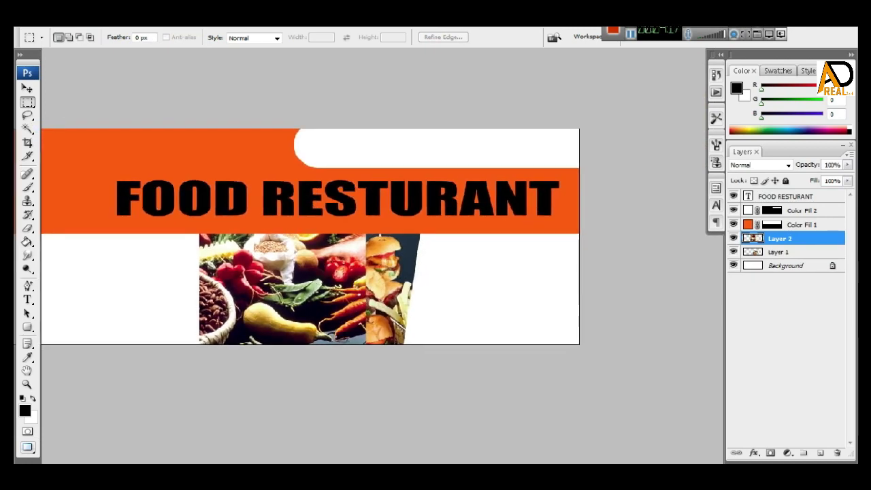
click(27, 88)
drag(292, 286, 503, 294)
Scale the vegetable photo to about 75% width, shorten it, tilt it about 7°, and align its top with the band.
key(ctrl+t)
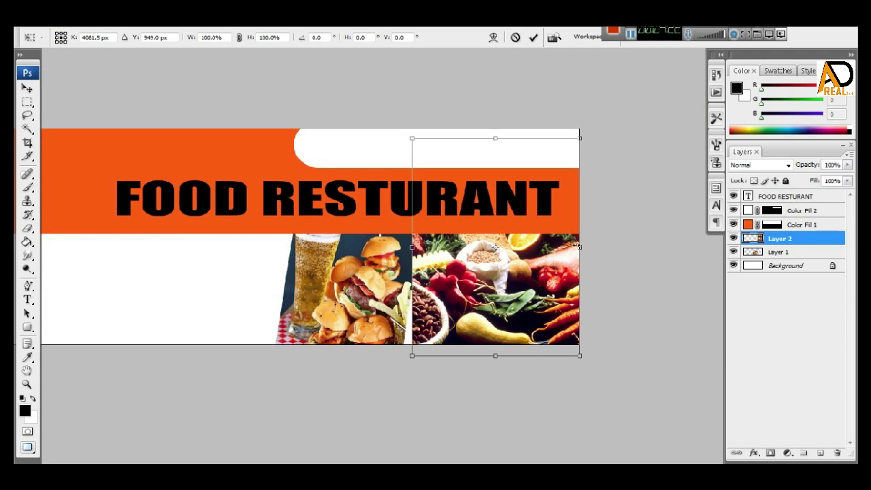
drag(579, 244, 538, 245)
drag(538, 138, 537, 175)
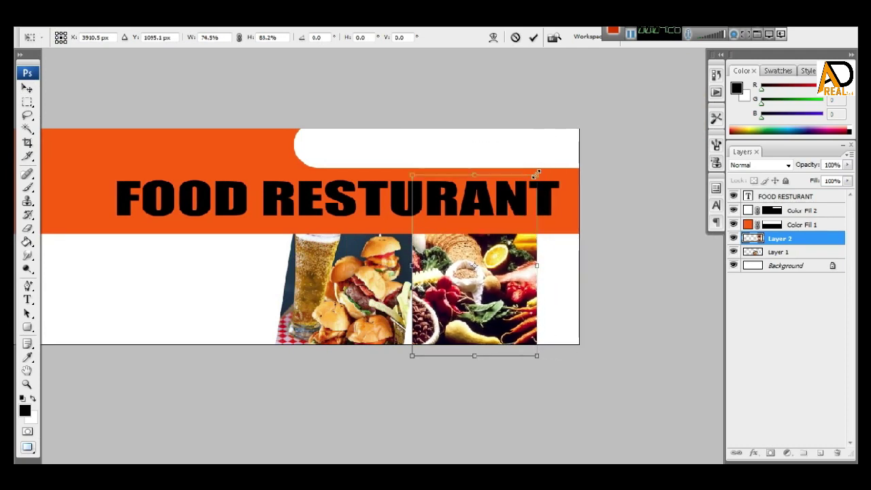
mouse_move(544, 281)
mouse_down()
mouse_move(549, 304)
mouse_move(556, 298)
mouse_up()
mouse_move(501, 294)
mouse_down()
mouse_move(510, 306)
mouse_move(554, 297)
mouse_up()
key(Return)
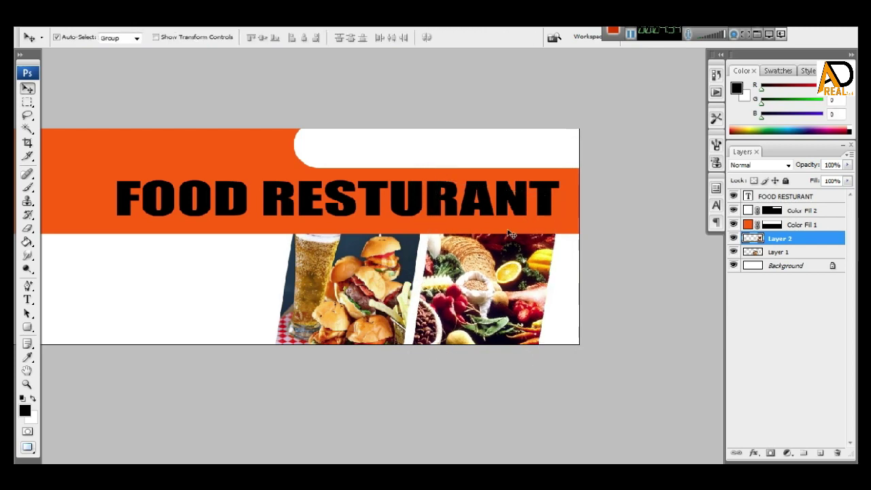
key(ctrl+t)
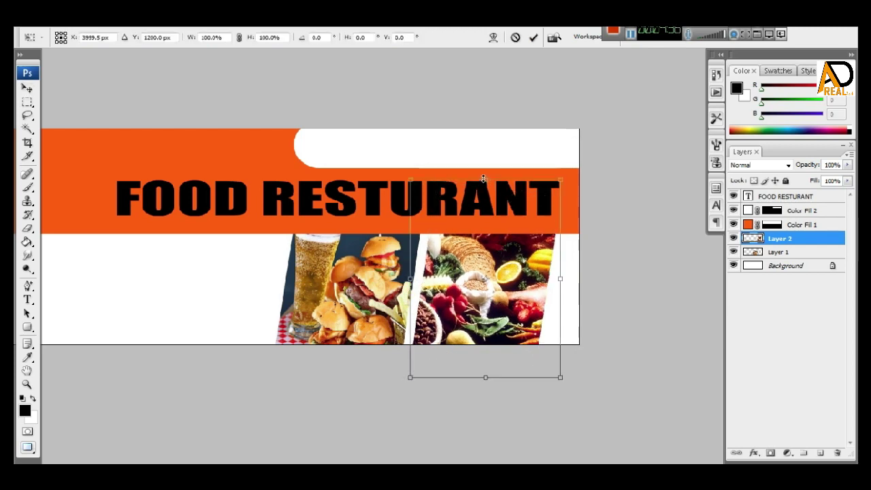
drag(483, 178, 485, 188)
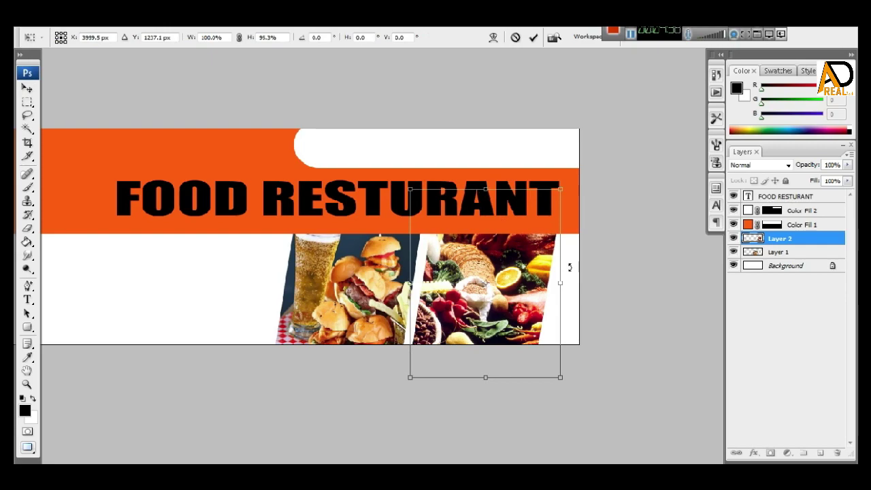
key(Return)
Slide the burger and food-spread photos left so they sit side by side.
click(321, 295)
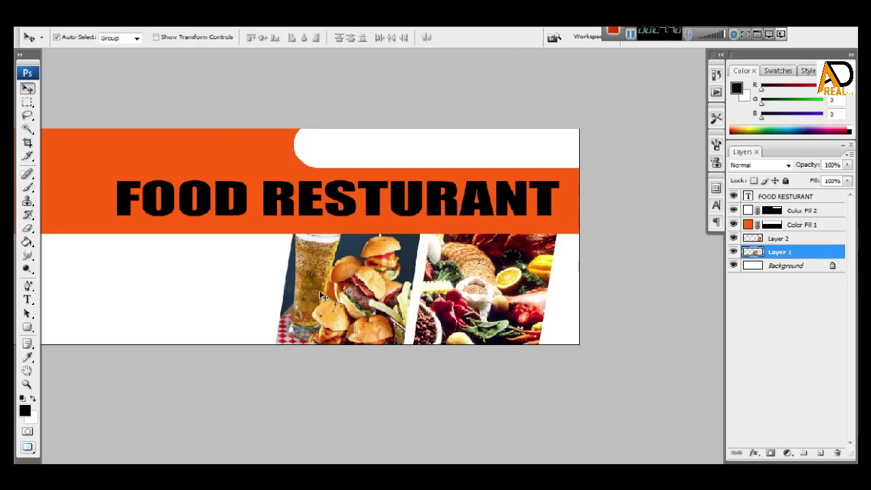
click(373, 297)
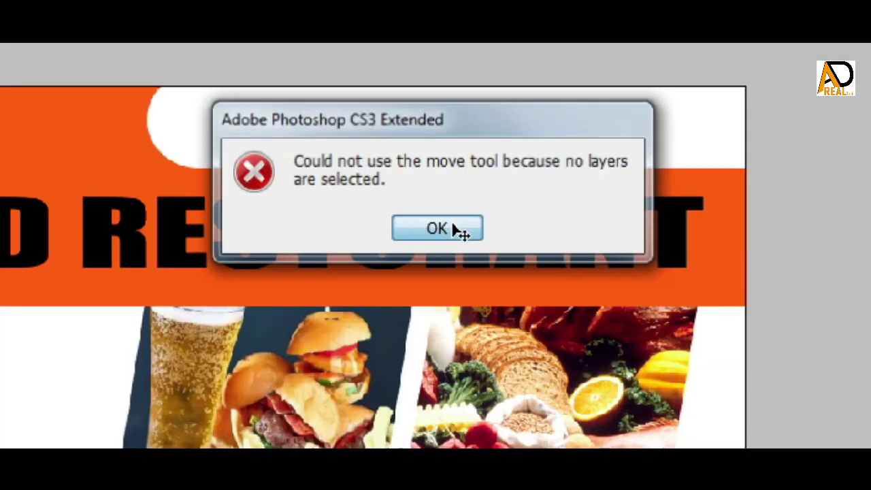
click(430, 218)
drag(373, 300, 284, 294)
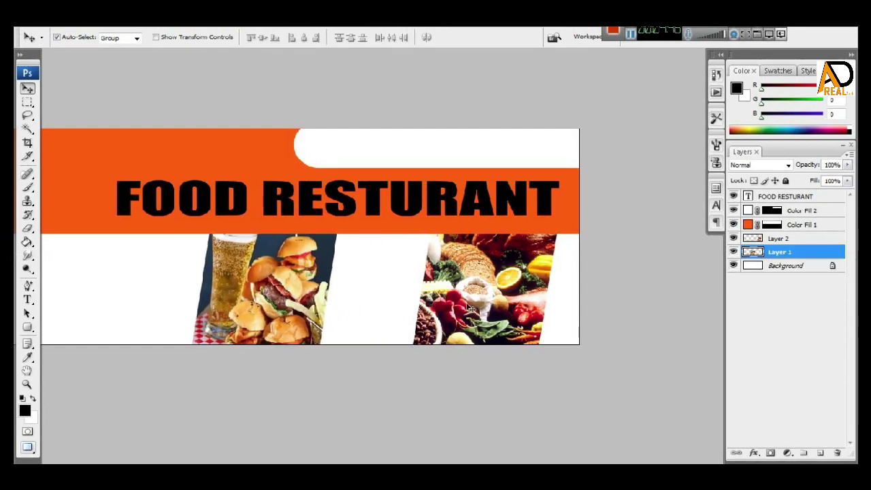
drag(471, 309, 410, 304)
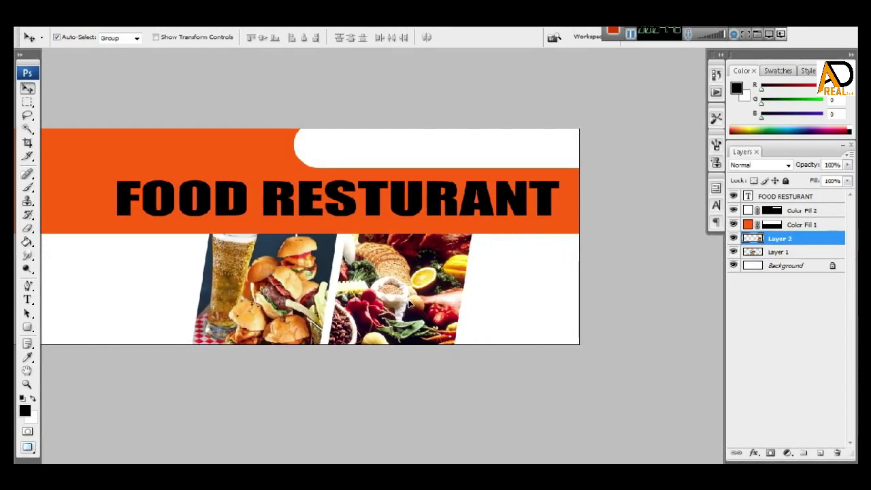
drag(410, 303, 411, 304)
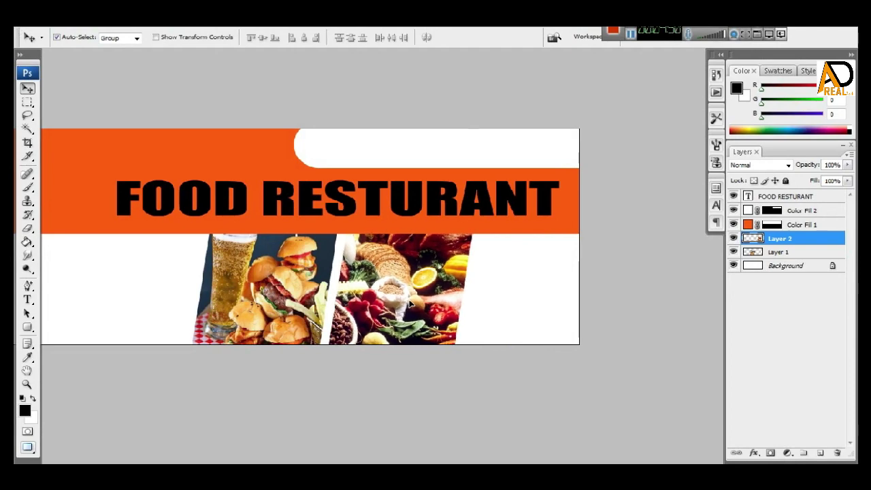
mouse_move(517, 343)
mouse_down()
mouse_move(490, 347)
mouse_move(521, 357)
mouse_up()
Open the taco pizza photo from the food folder as a new Photoshop document.
key(alt+Tab)
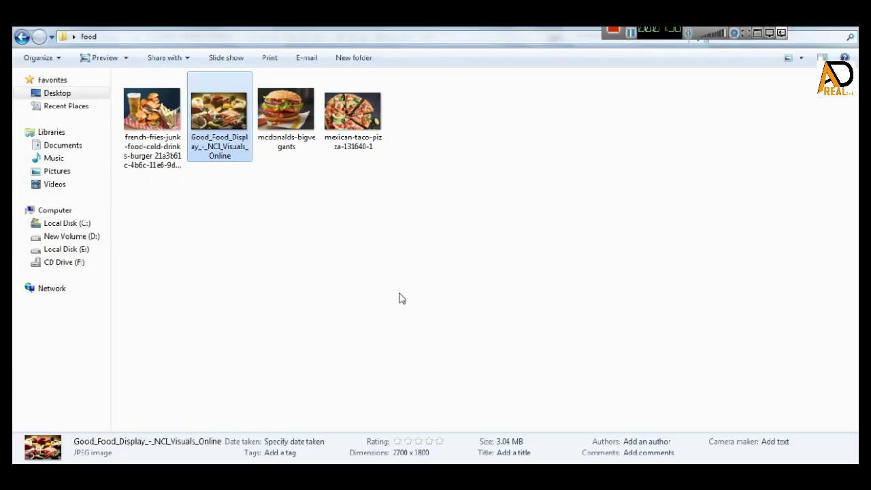
click(399, 298)
mouse_move(353, 112)
mouse_down()
mouse_move(276, 451)
mouse_move(422, 265)
mouse_up()
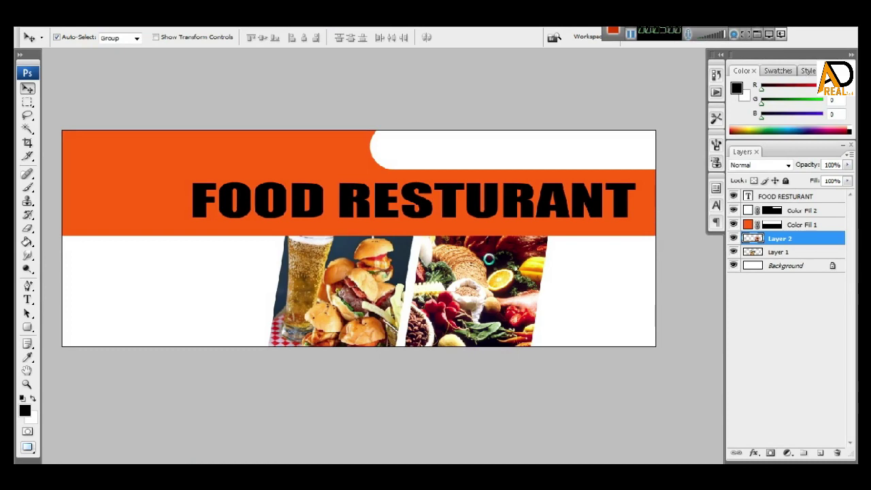
drag(489, 259, 489, 259)
Copy a rectangular section of the pizza photo and paste it into the banner as Layer 3.
click(27, 105)
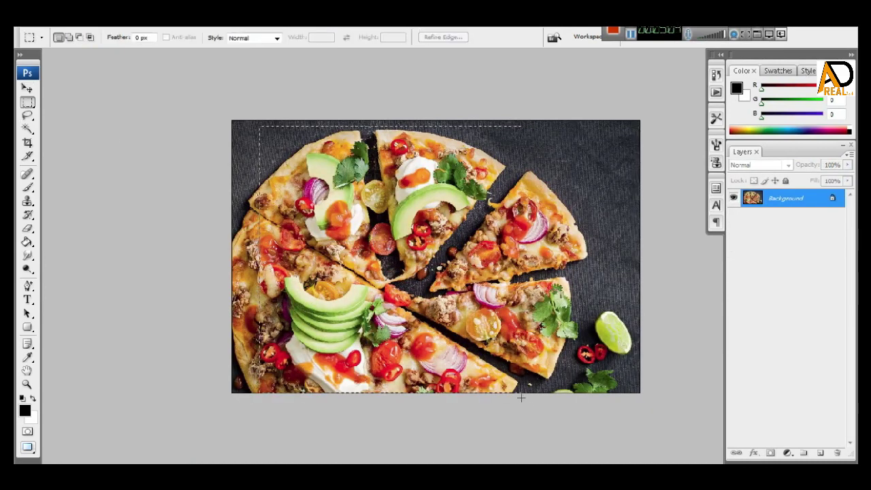
click(519, 441)
scroll(510, 447, down, 3)
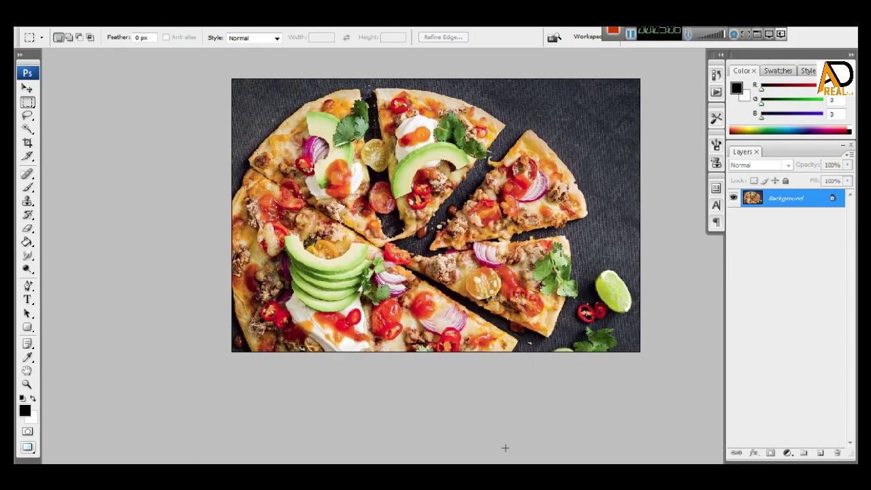
scroll(505, 447, down, 3)
key(ctrl+shift+d)
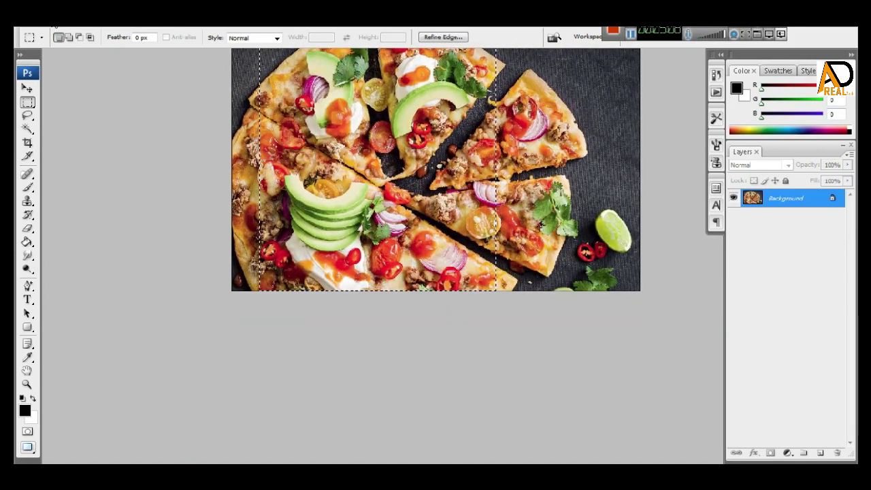
key(alt+e)
click(54, 102)
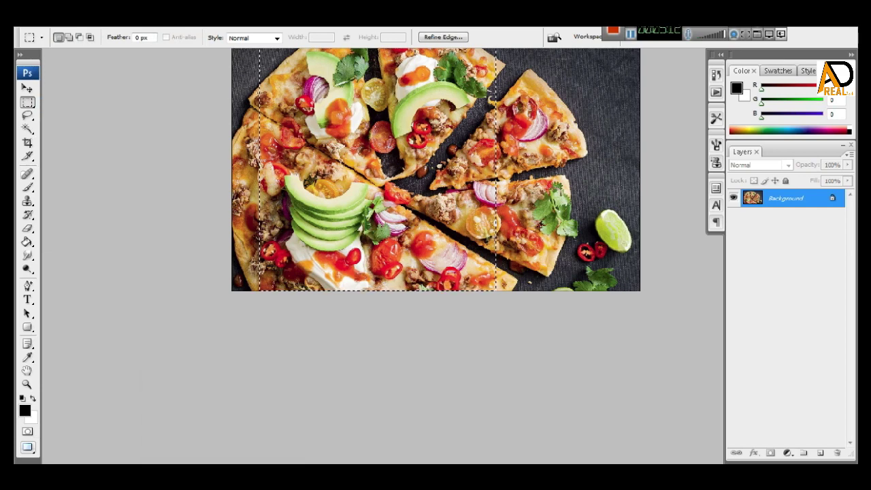
key(ctrl+Tab)
key(alt+e)
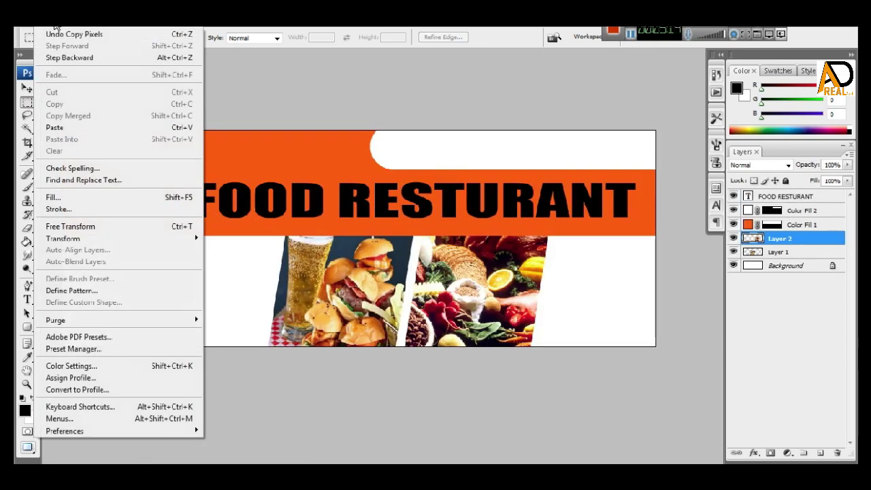
click(68, 127)
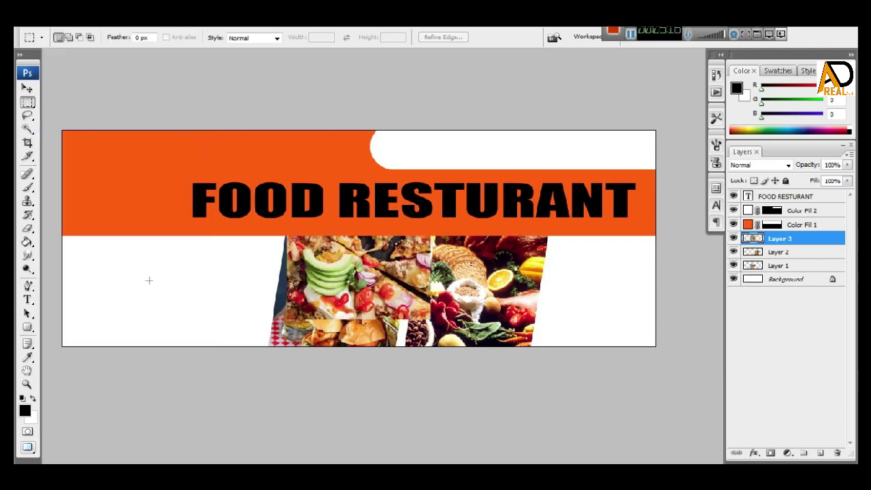
Tilt the pizza photo about 10.5°, narrow it slightly, and place it at the banner's right end.
click(27, 88)
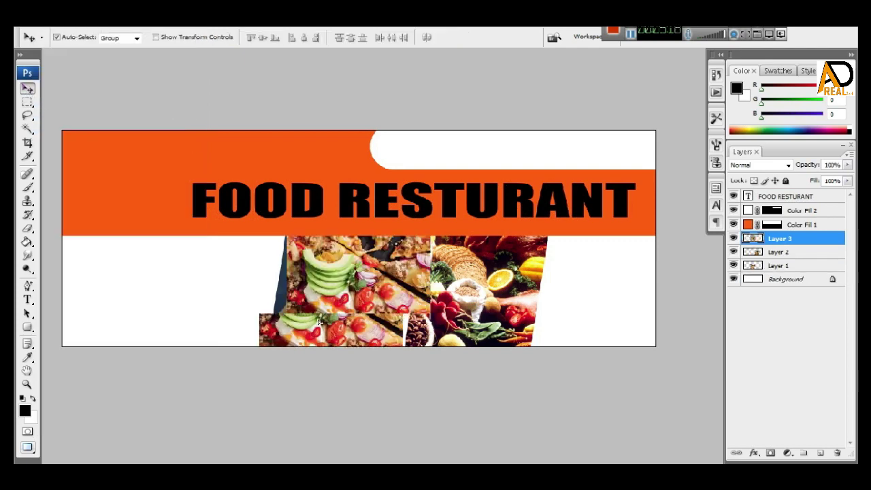
drag(317, 294, 280, 336)
key(ctrl+t)
drag(420, 284, 434, 310)
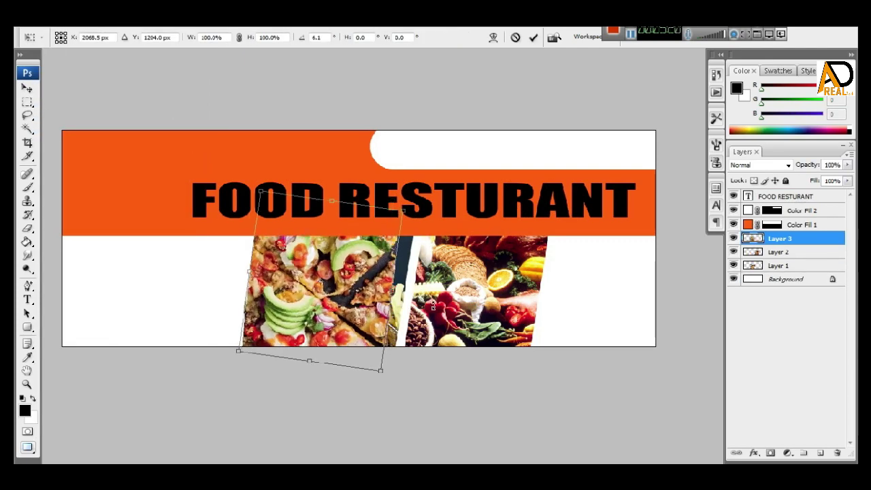
drag(359, 299, 653, 326)
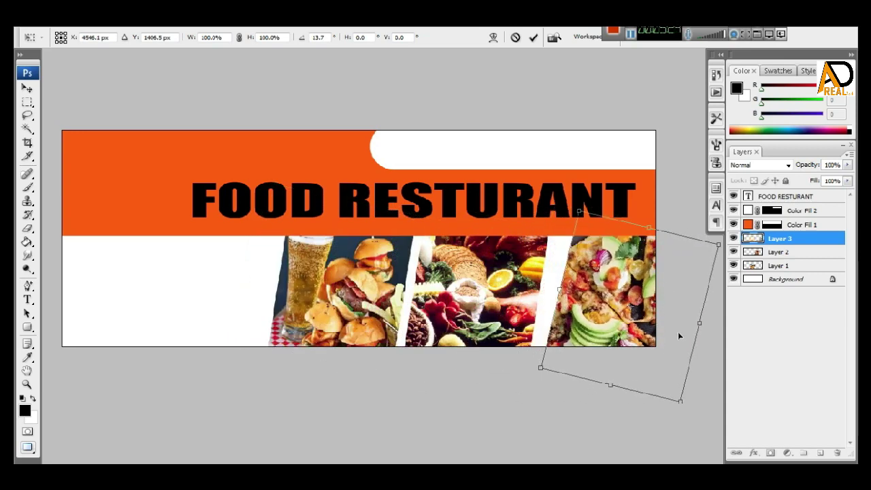
drag(698, 323, 691, 317)
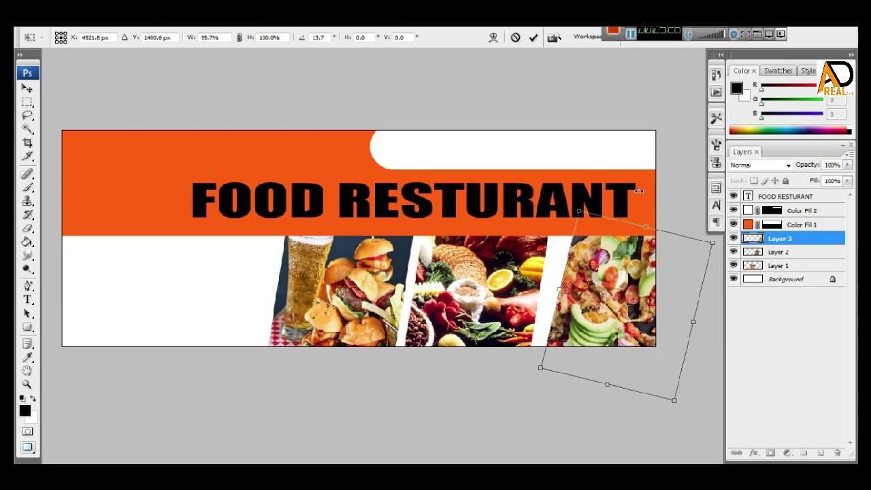
drag(638, 191, 633, 192)
drag(613, 290, 602, 288)
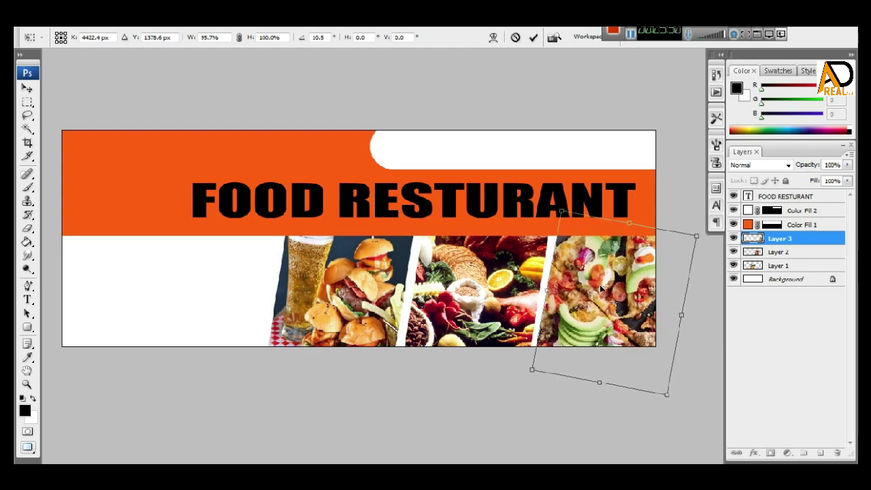
key(Return)
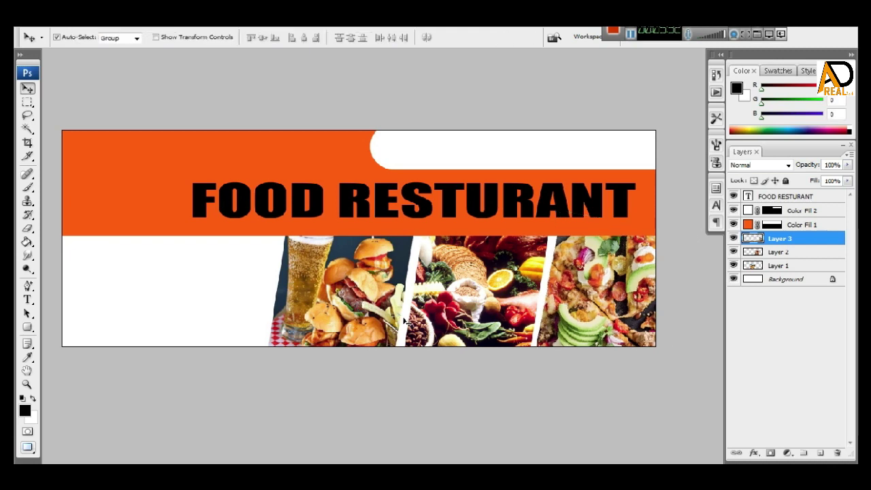
Nudge the middle food-spread photo and the pizza photo a few pixels left.
click(482, 315)
drag(484, 316, 479, 315)
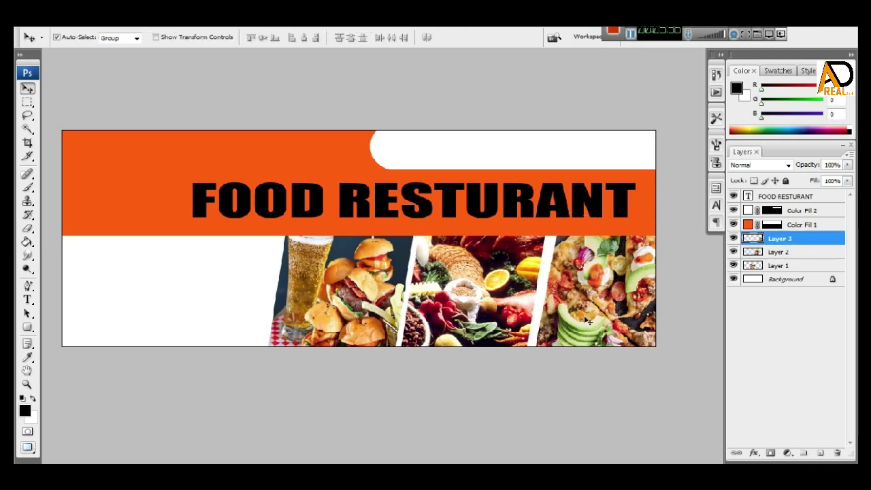
drag(590, 321, 586, 320)
key(Left)
key(Left)
key(Left)
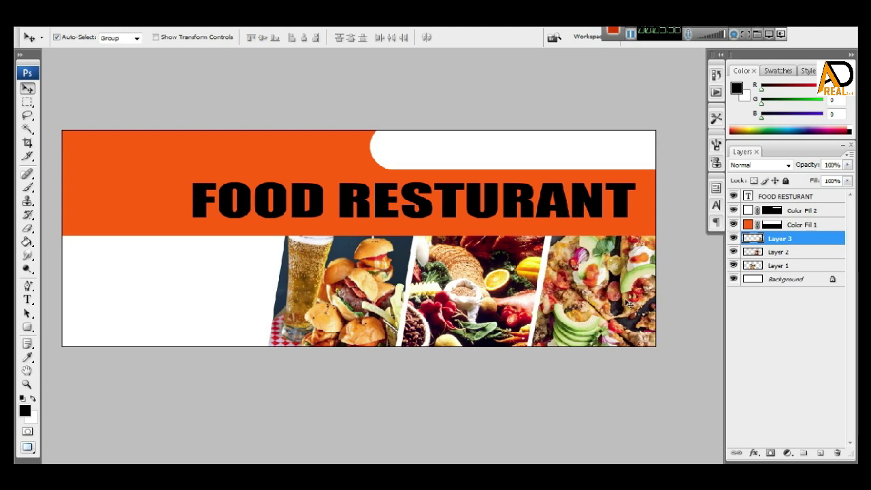
key(ctrl+t)
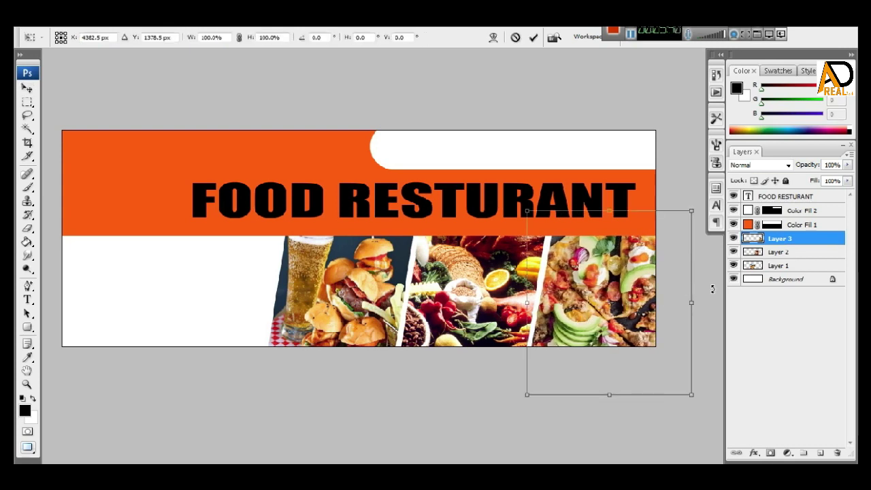
key(Return)
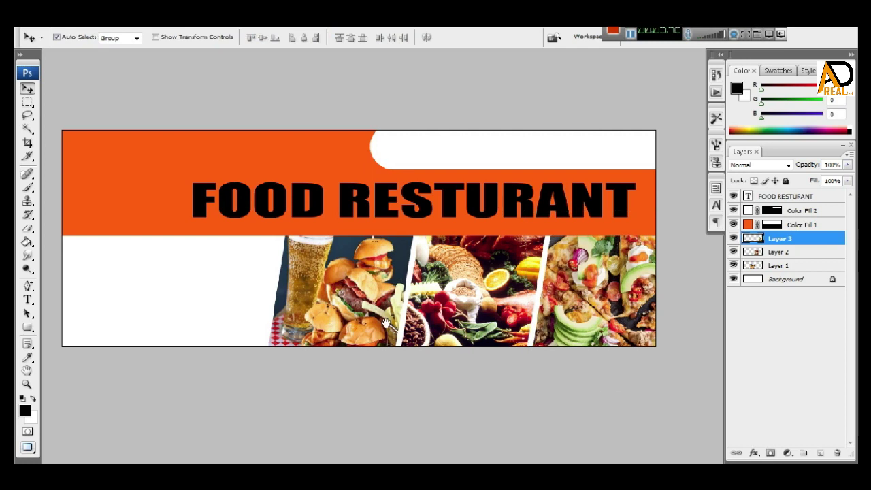
drag(385, 322, 486, 385)
drag(349, 341, 412, 353)
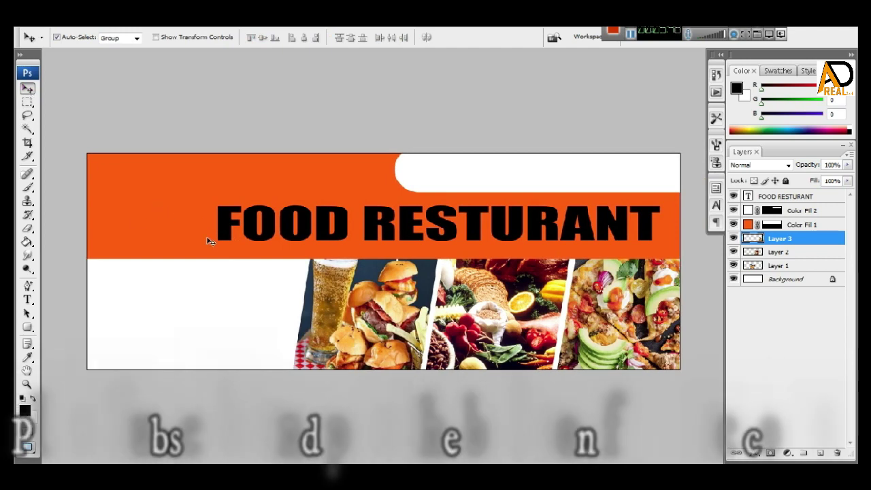
Scale the FOOD RESTURANT heading down to about 86% and shift it right and down.
click(228, 234)
key(ctrl+t)
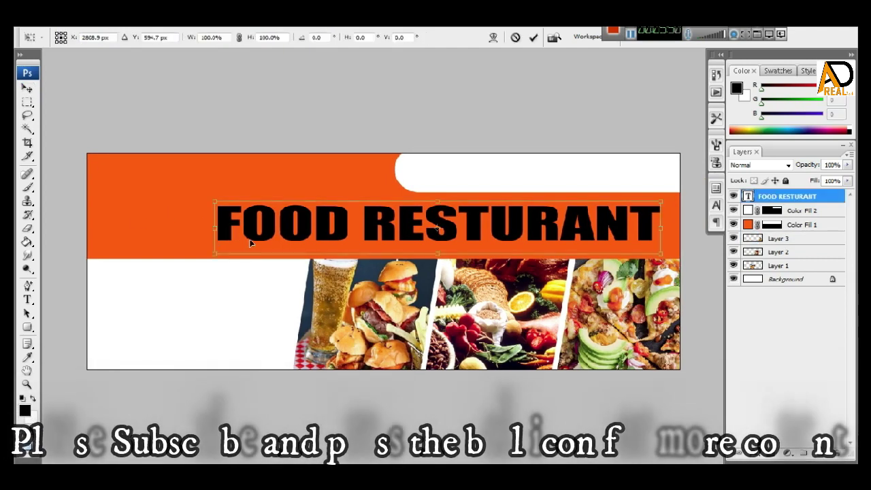
drag(210, 202, 249, 200)
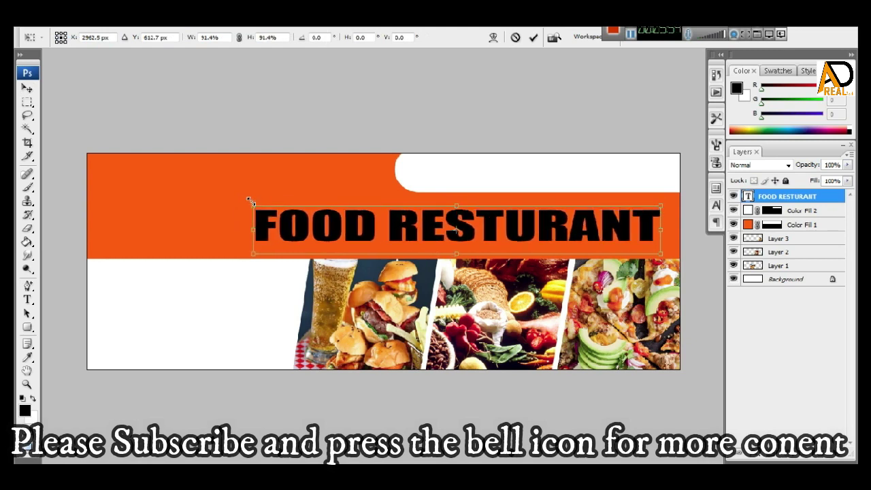
drag(257, 251, 282, 247)
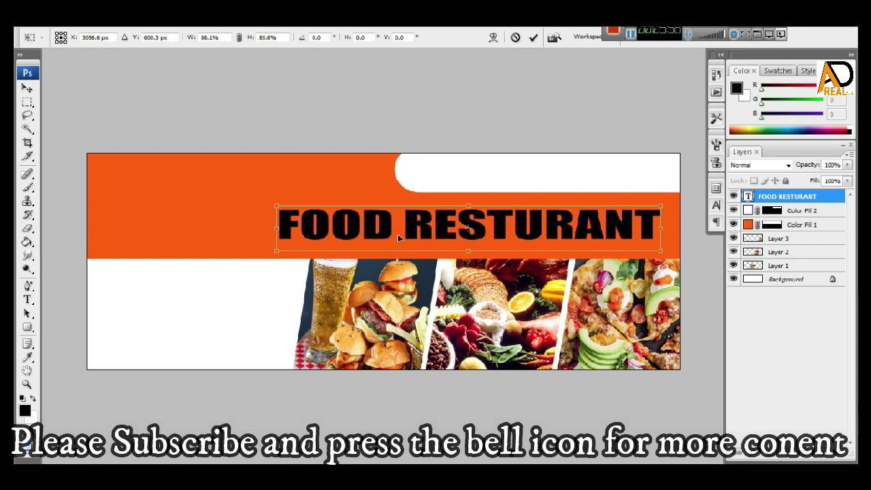
drag(397, 234, 399, 235)
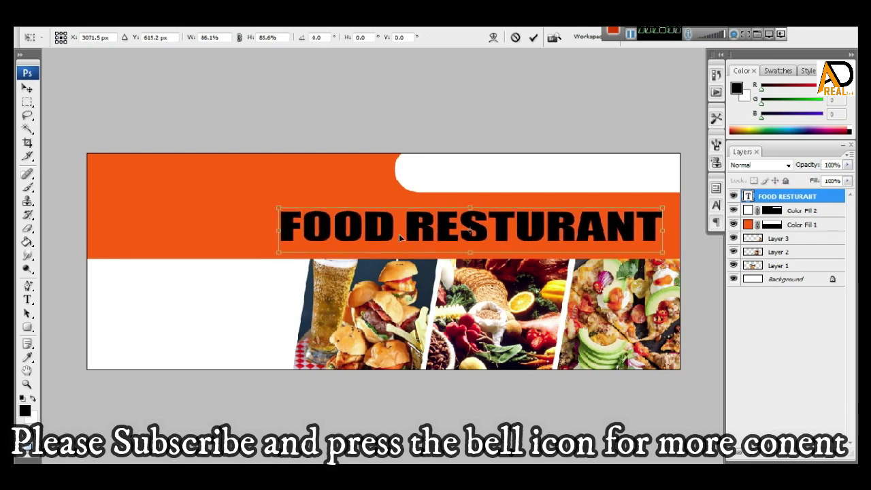
key(Return)
drag(419, 288, 441, 273)
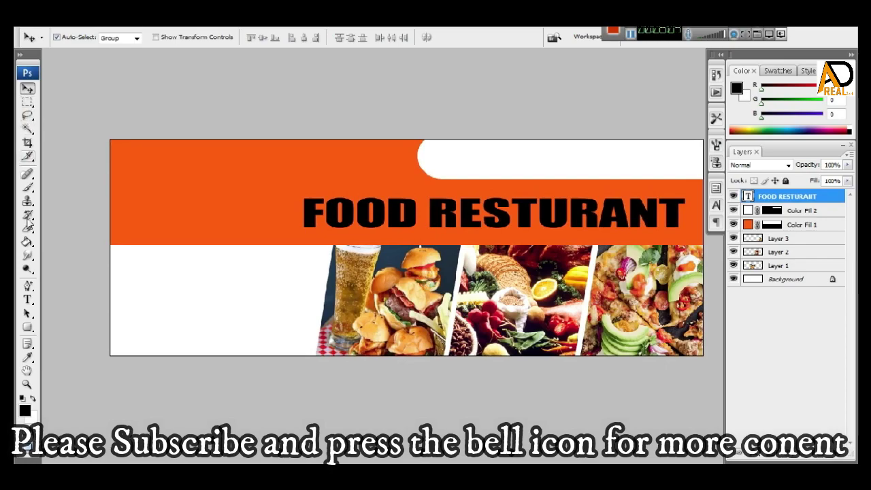
click(27, 328)
Draw a scalloped Flower custom shape at the banner's left and turn it into a selection.
click(65, 395)
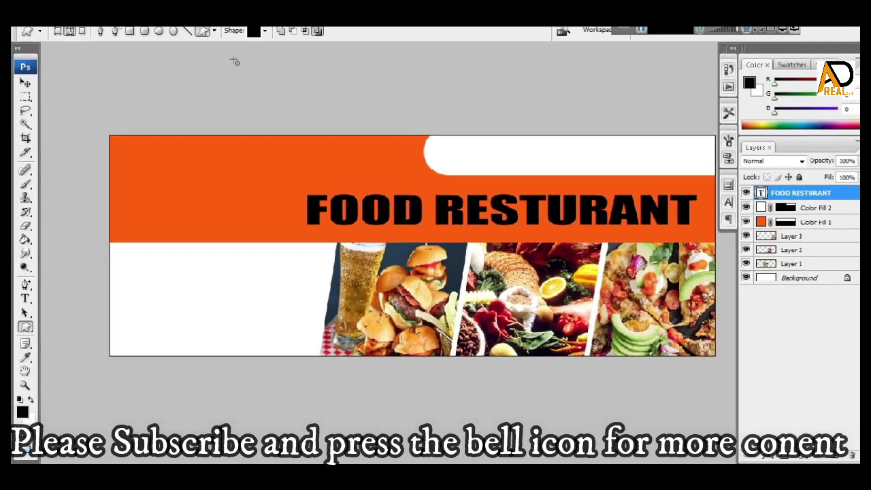
click(264, 39)
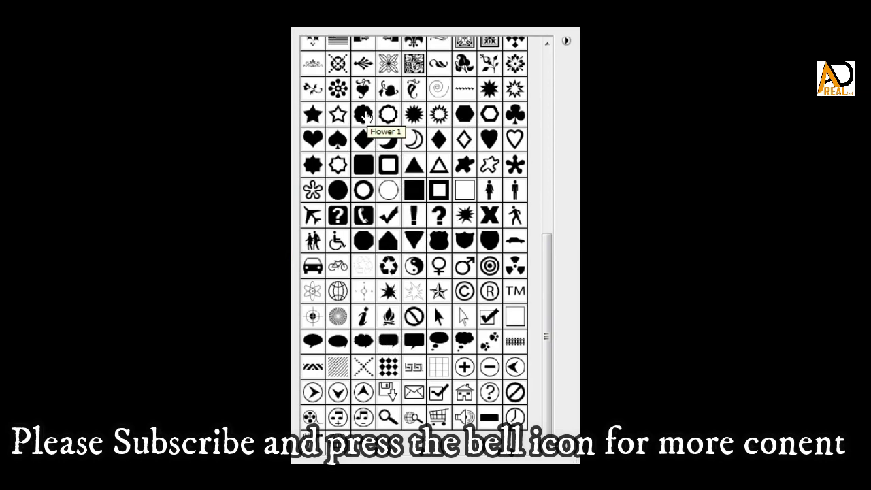
click(364, 115)
drag(136, 201, 237, 306)
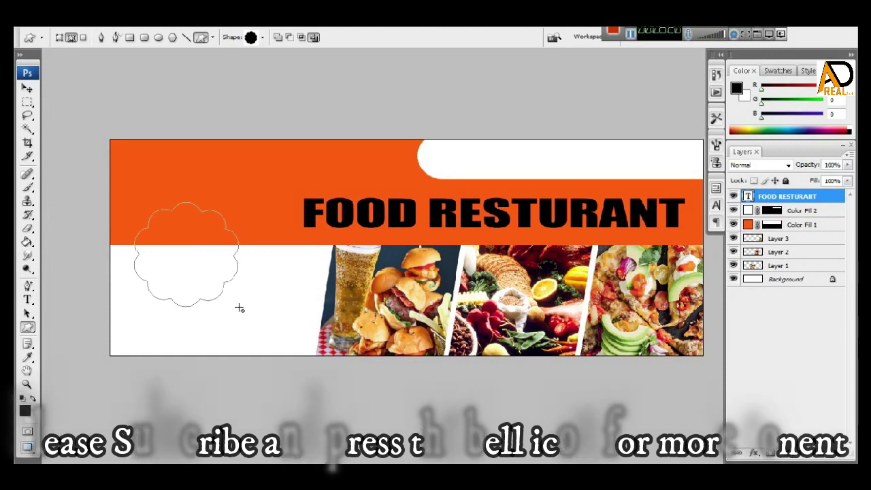
key(ctrl+Return)
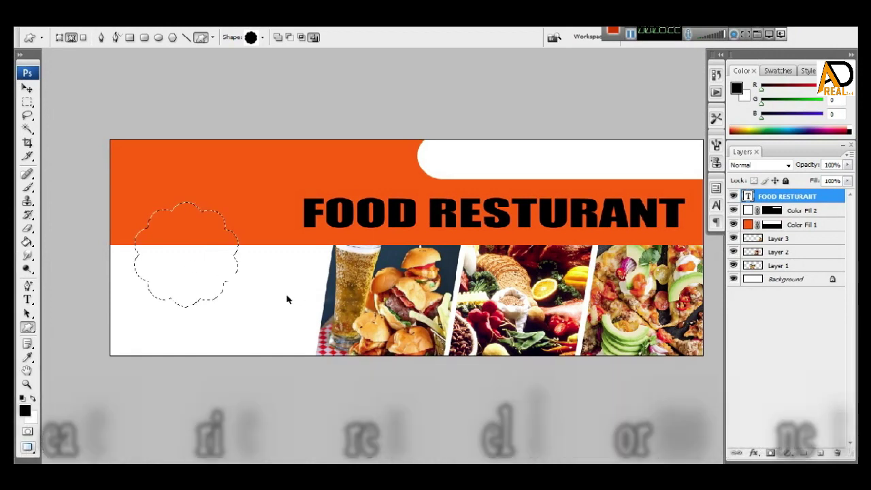
Fill the flower selection with a black Solid Color fill layer.
click(788, 452)
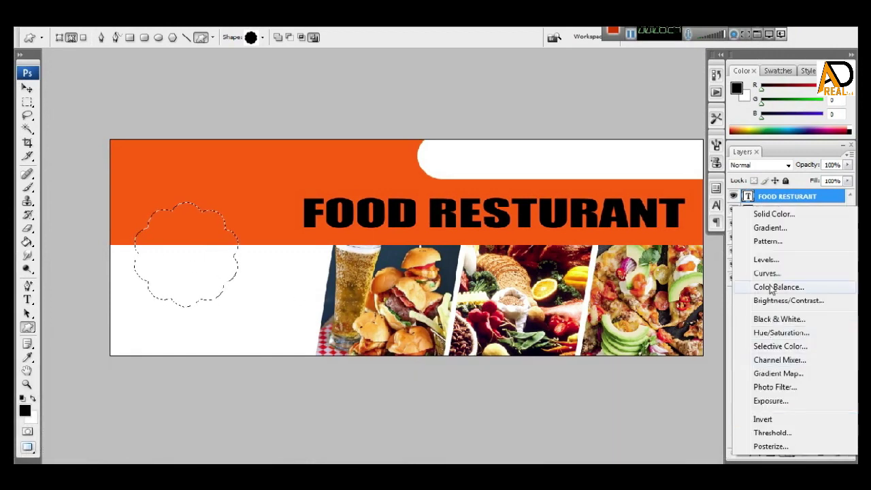
click(773, 214)
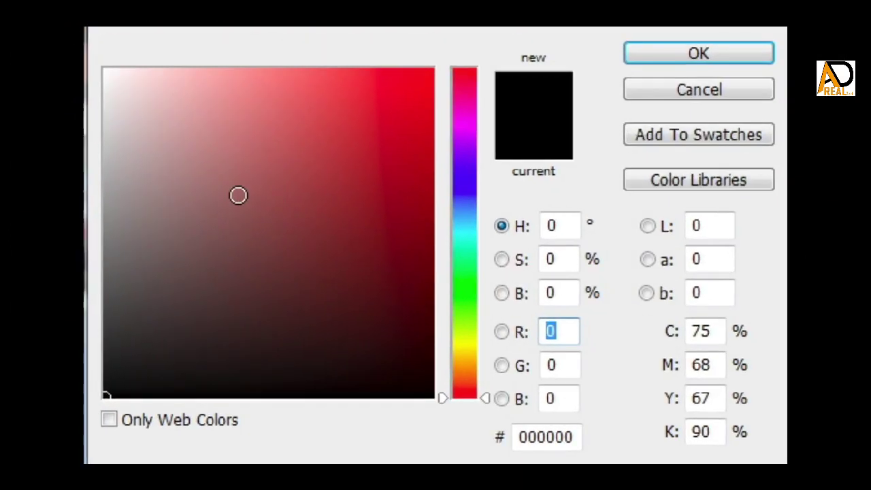
mouse_move(237, 194)
mouse_down()
mouse_move(123, 421)
mouse_move(114, 403)
mouse_up()
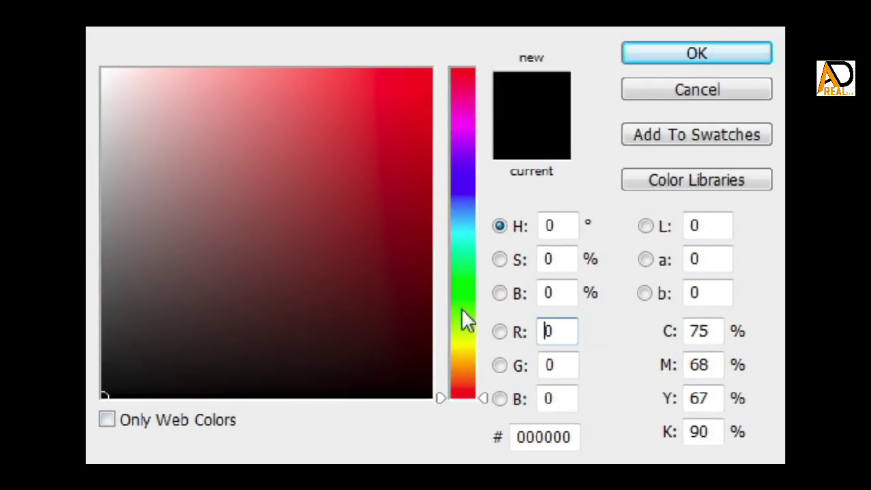
click(677, 60)
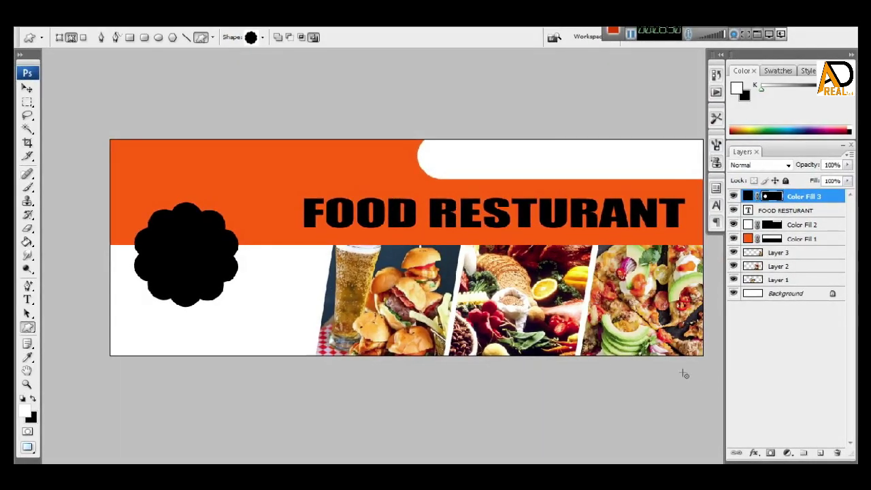
Add a Stroke effect to the badge with white colour and 21 px size.
click(753, 453)
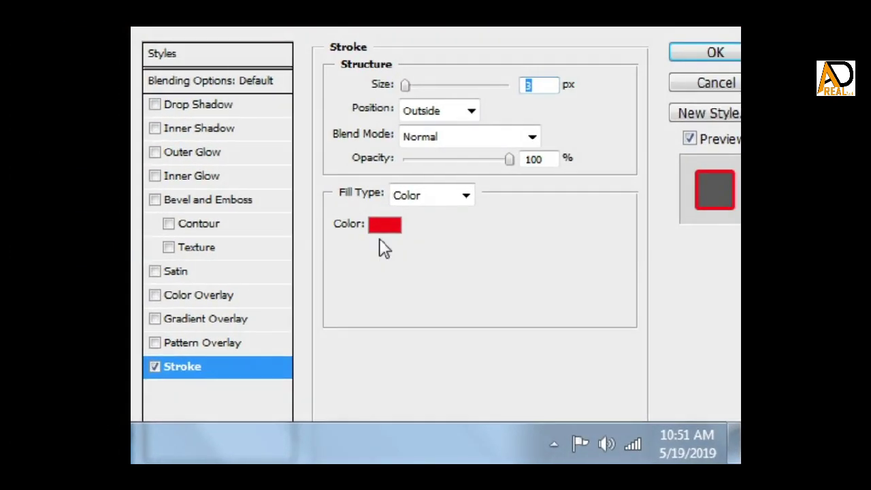
click(393, 229)
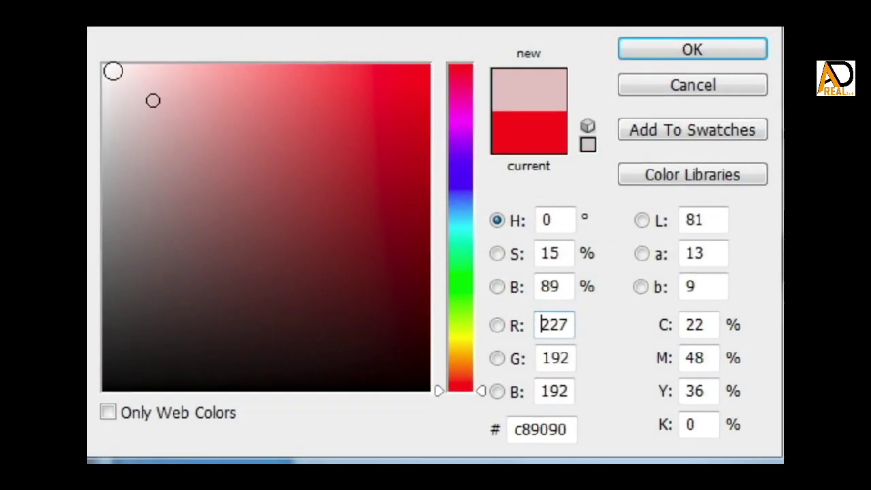
click(103, 70)
click(694, 59)
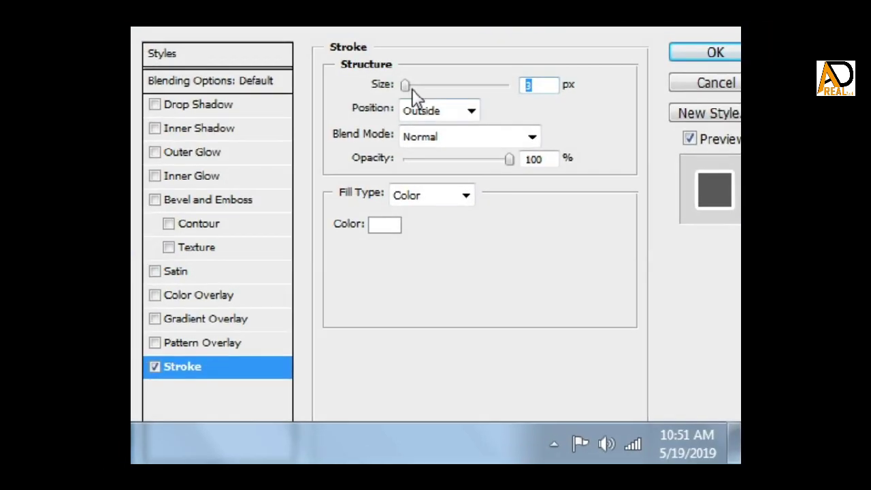
drag(409, 91, 420, 94)
Apply the white stroke, then move the badge right and up and resize it slightly.
click(694, 54)
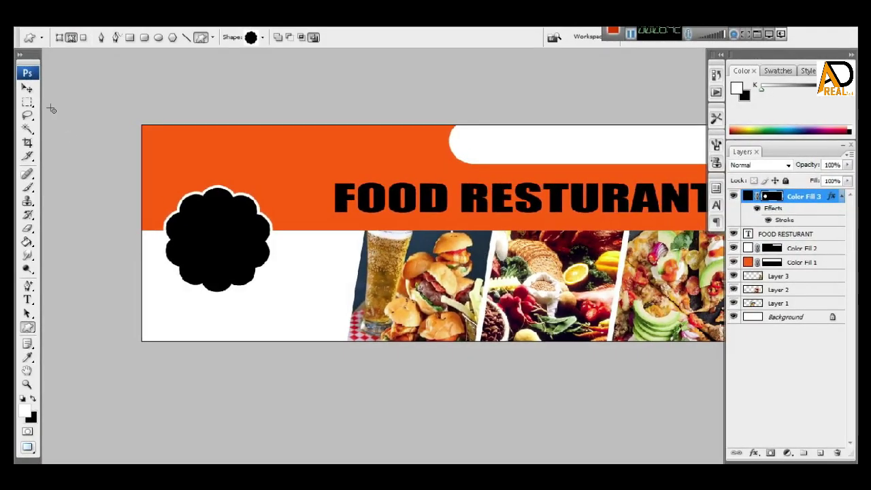
click(27, 90)
drag(215, 236, 239, 224)
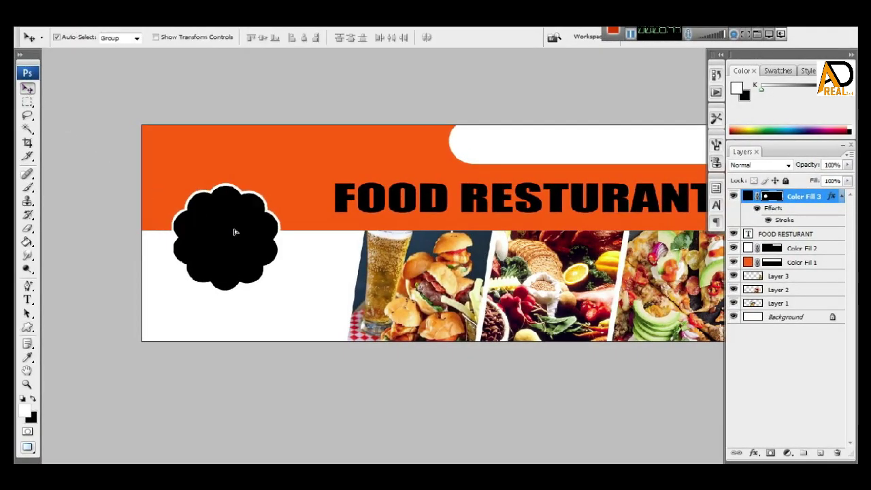
key(ctrl+t)
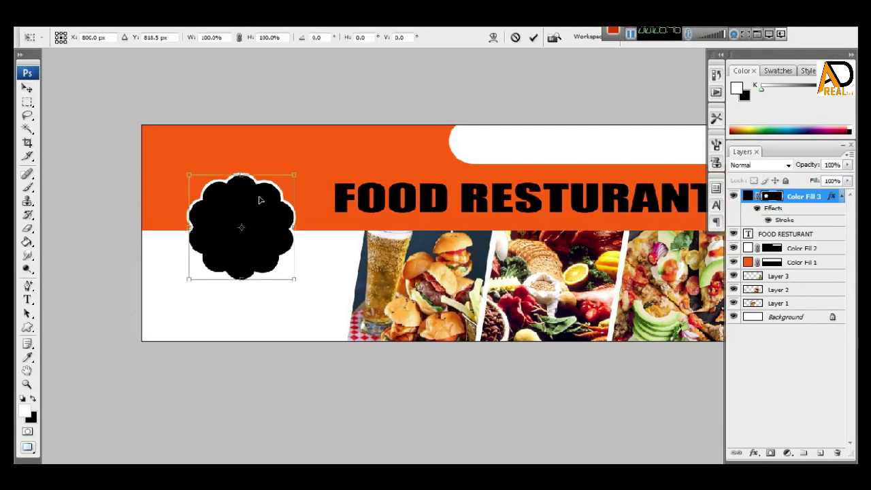
mouse_move(298, 179)
mouse_down()
mouse_move(250, 212)
mouse_move(243, 202)
mouse_up()
key(Return)
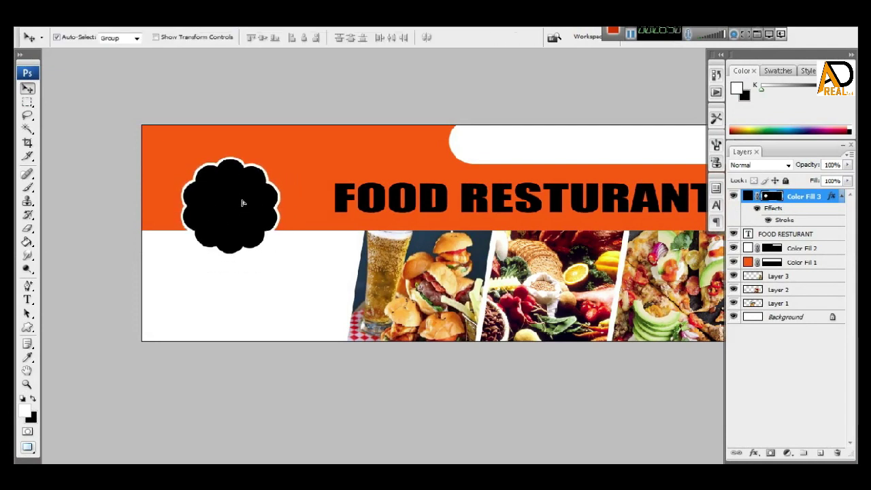
Enlarge the badge to about 130% width and 125% height and lower it slightly.
key(ctrl+t)
drag(281, 156, 311, 127)
drag(286, 170, 286, 180)
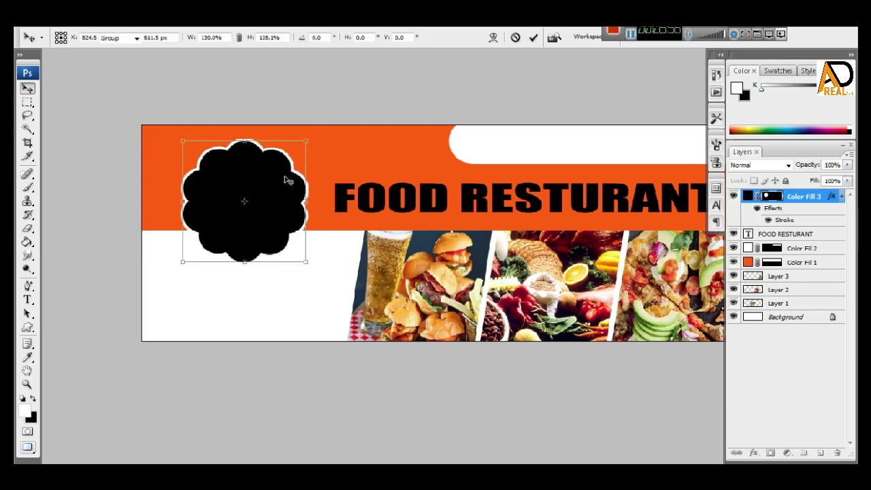
key(Return)
mouse_move(368, 300)
mouse_down()
mouse_move(324, 299)
mouse_move(299, 313)
mouse_up()
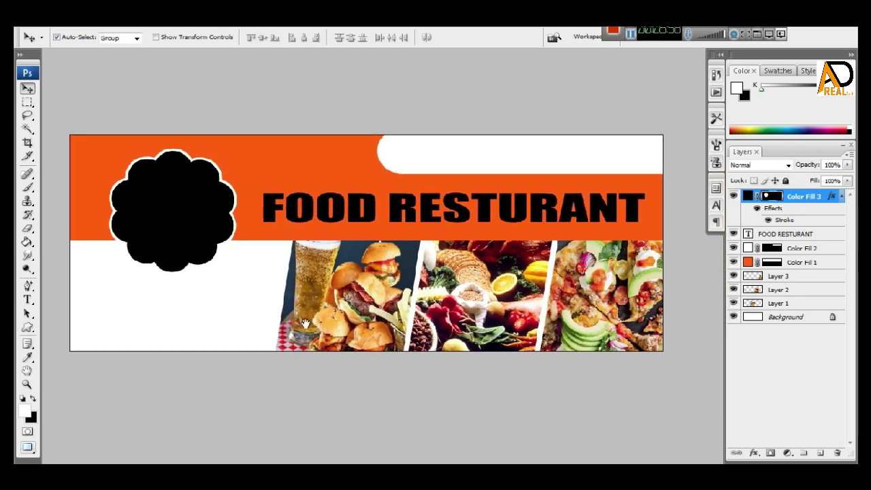
drag(380, 345, 393, 348)
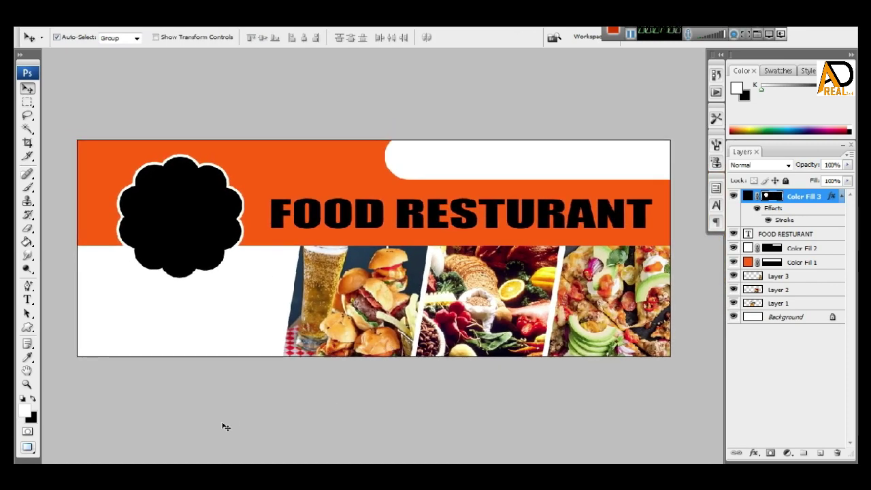
drag(299, 413, 308, 409)
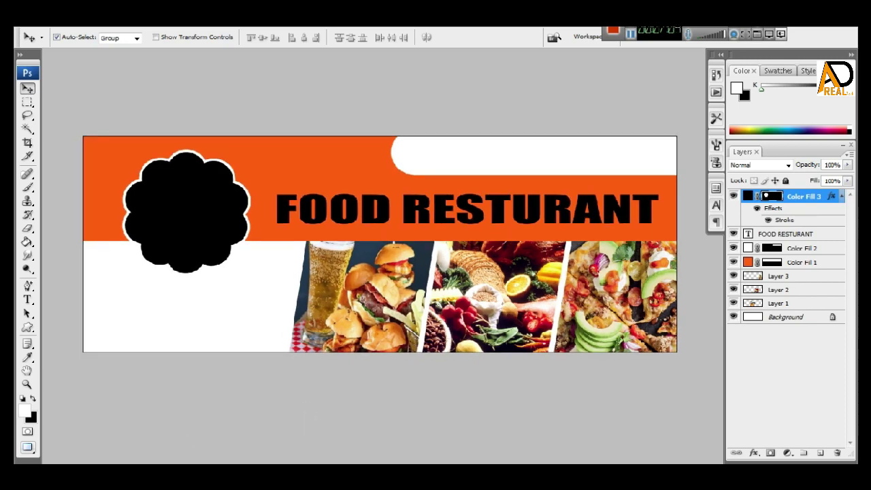
Drag mcdonalds-bigvegants from the food folder into Photoshop as a new document.
click(273, 476)
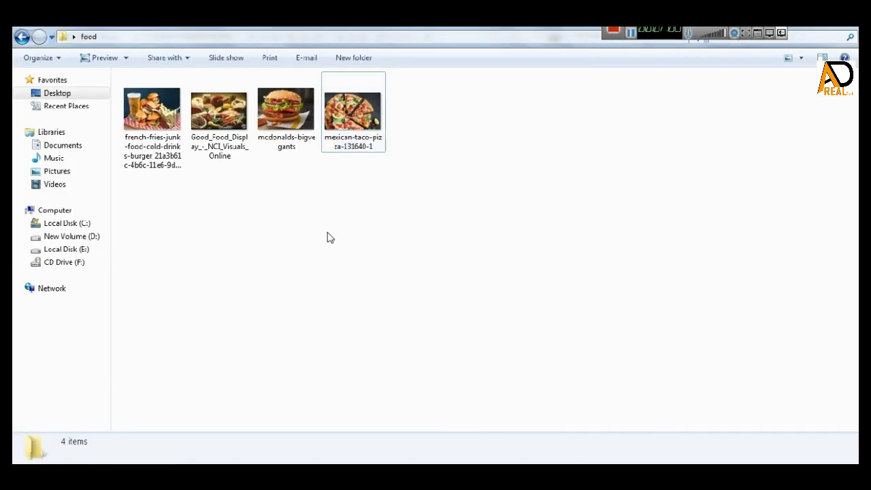
mouse_move(287, 131)
mouse_down()
mouse_move(222, 476)
mouse_move(310, 266)
mouse_up()
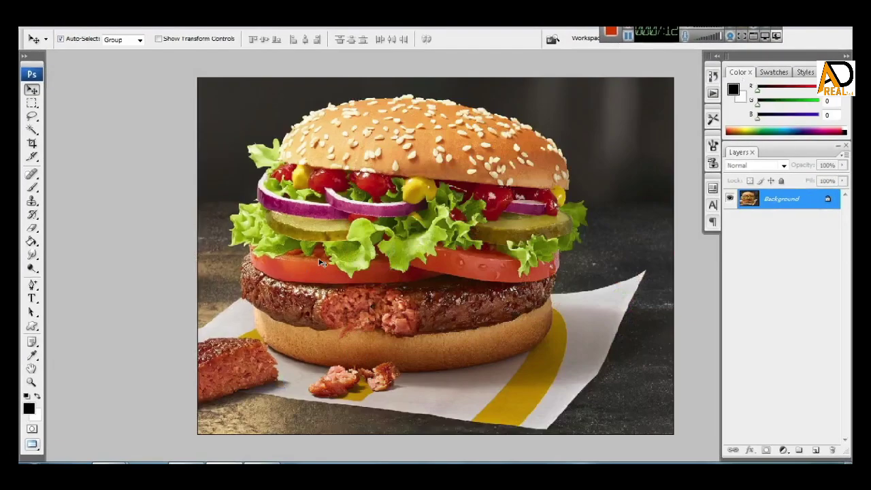
Copy a rectangular central section of the burger photo and return to the FOOD RESTURANT banner.
click(27, 102)
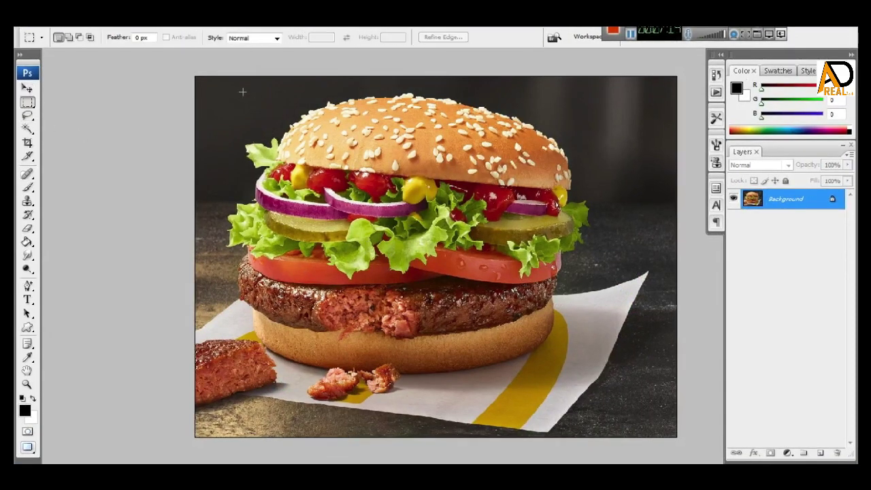
mouse_move(233, 85)
mouse_down()
mouse_move(584, 448)
mouse_move(592, 443)
mouse_up()
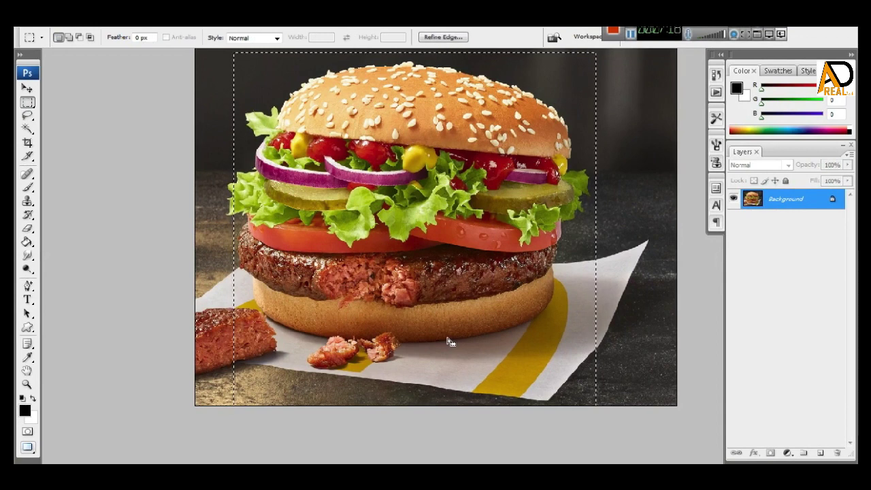
drag(450, 341, 445, 337)
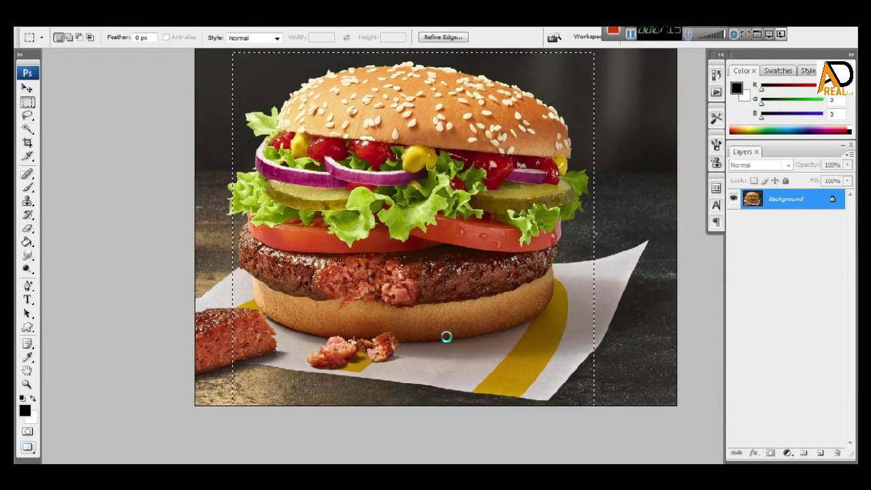
click(41, 21)
click(65, 103)
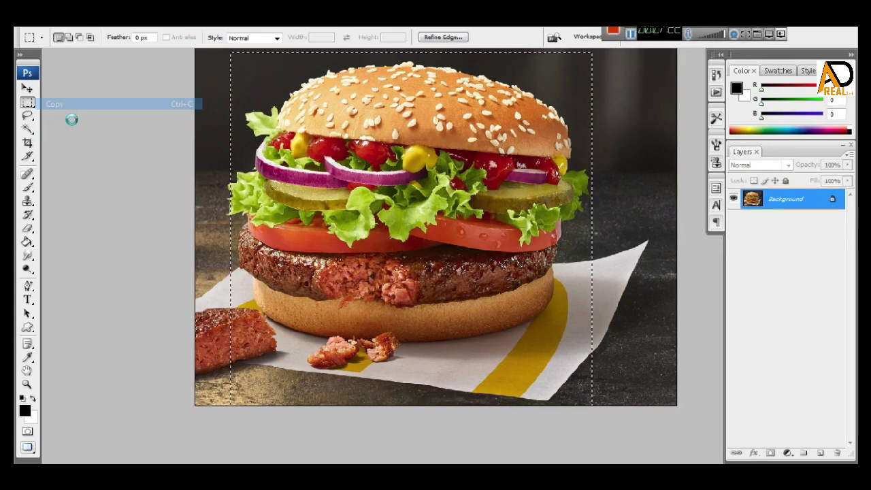
key(ctrl+Tab)
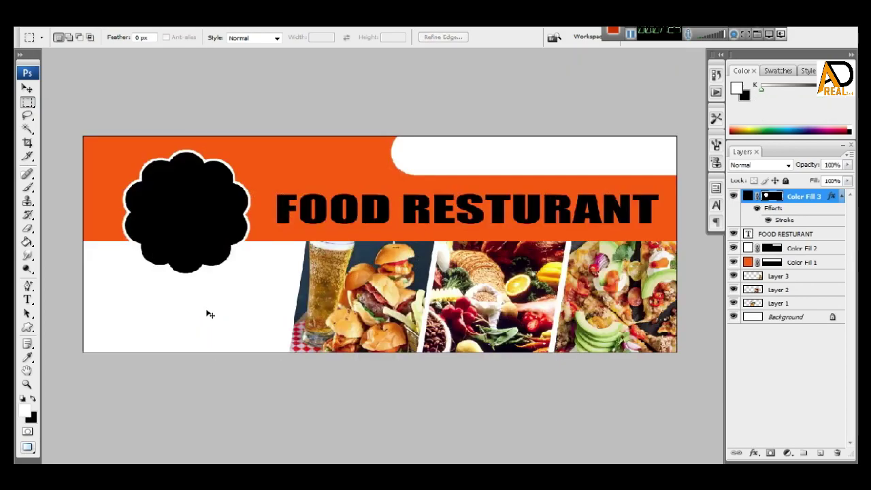
Paste the burger photo and shrink it to 75.5% at the banner's left side.
key(ctrl+v)
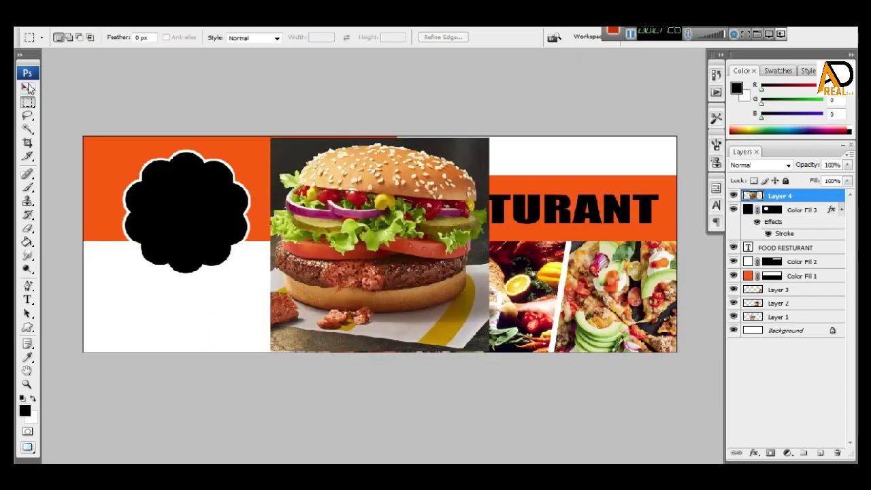
click(27, 87)
drag(392, 252, 338, 252)
key(ctrl+t)
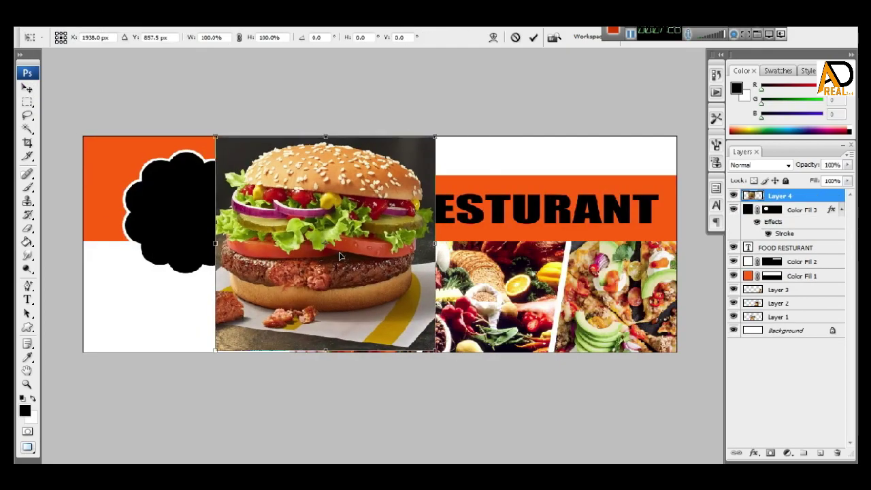
drag(436, 141, 408, 161)
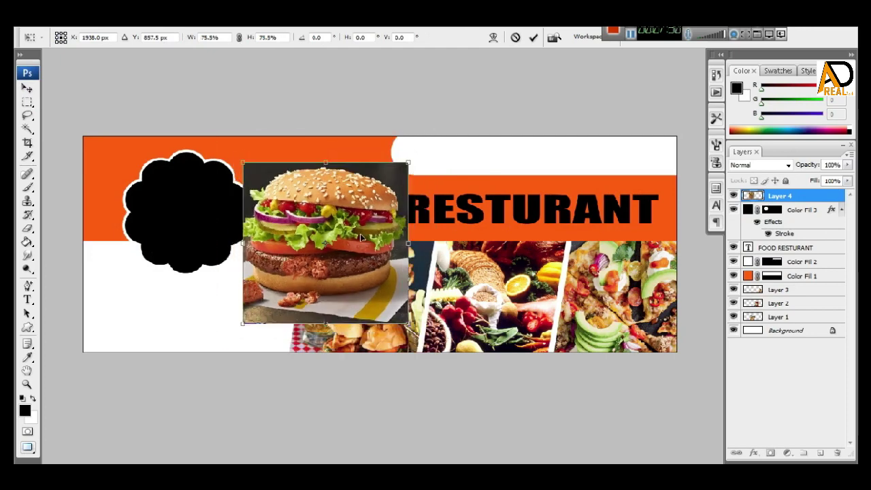
drag(360, 233, 215, 260)
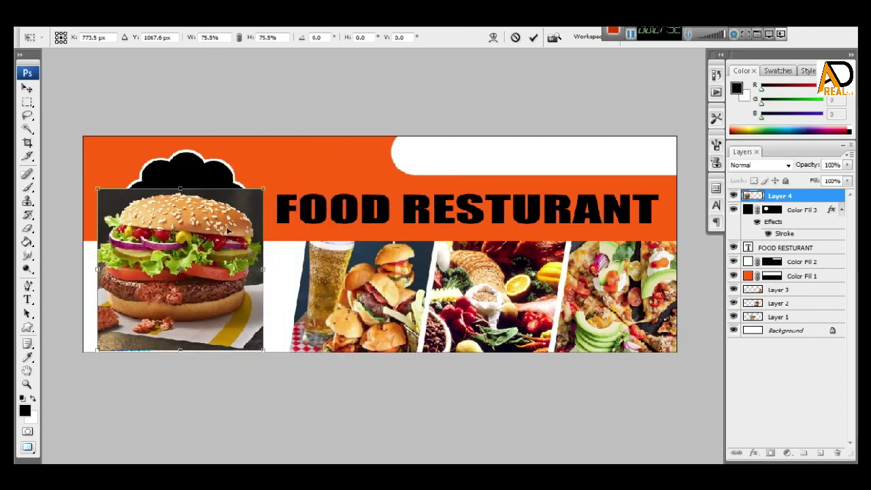
Tilt the burger photo about 31°, reshape it, and move Layer 4 below Layer 3.
mouse_move(253, 155)
mouse_down()
mouse_move(284, 152)
mouse_move(313, 164)
mouse_move(322, 181)
mouse_move(284, 286)
mouse_up()
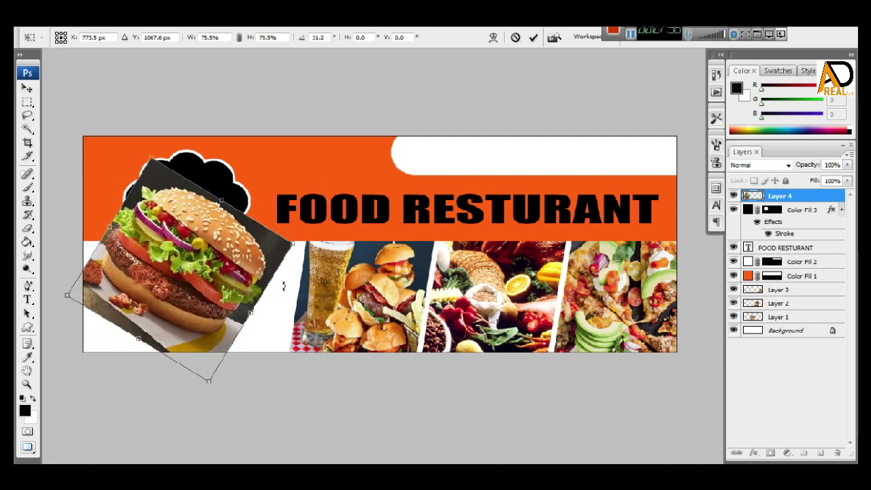
mouse_move(250, 311)
mouse_down()
mouse_move(204, 279)
mouse_move(168, 313)
mouse_up()
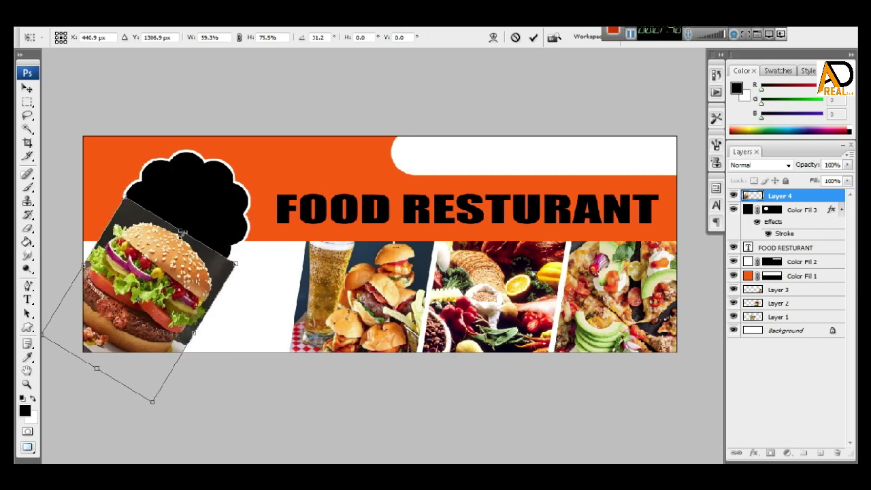
drag(183, 232, 201, 217)
key(Return)
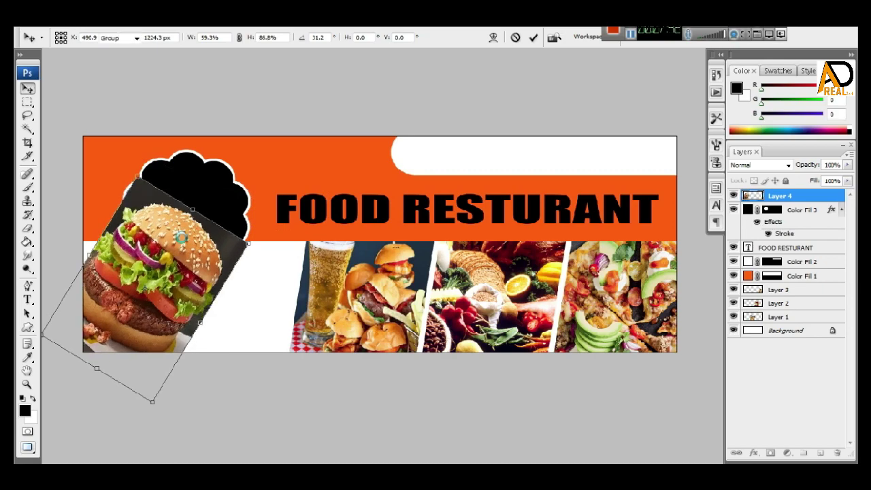
drag(817, 199, 805, 294)
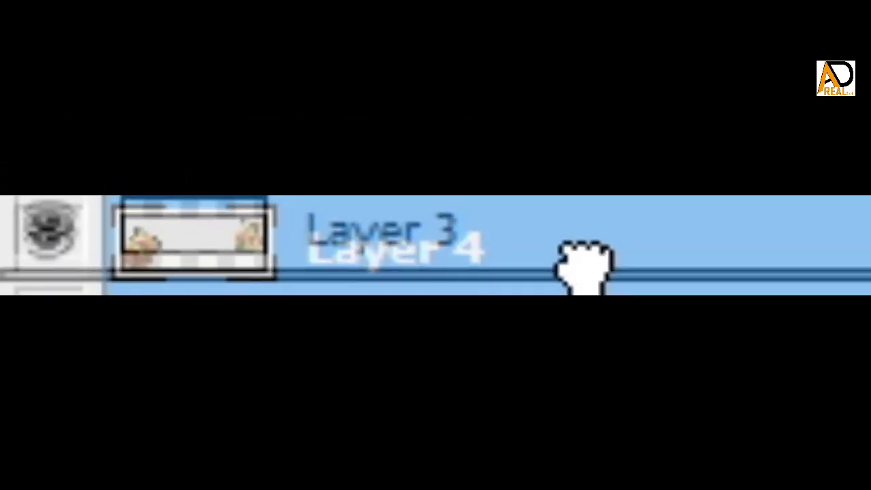
drag(584, 266, 778, 290)
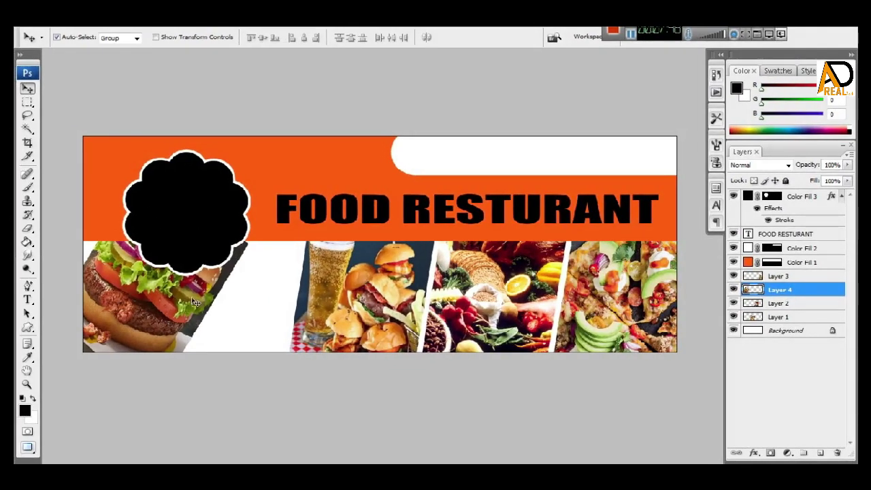
Zoom in on the black badge and start typing 50 there.
scroll(232, 303, up, 2)
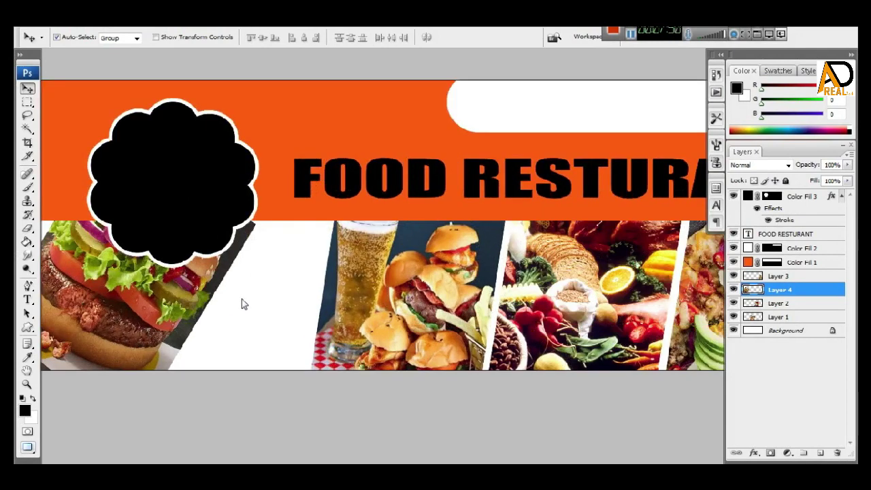
drag(242, 299, 371, 297)
scroll(371, 297, up, 2)
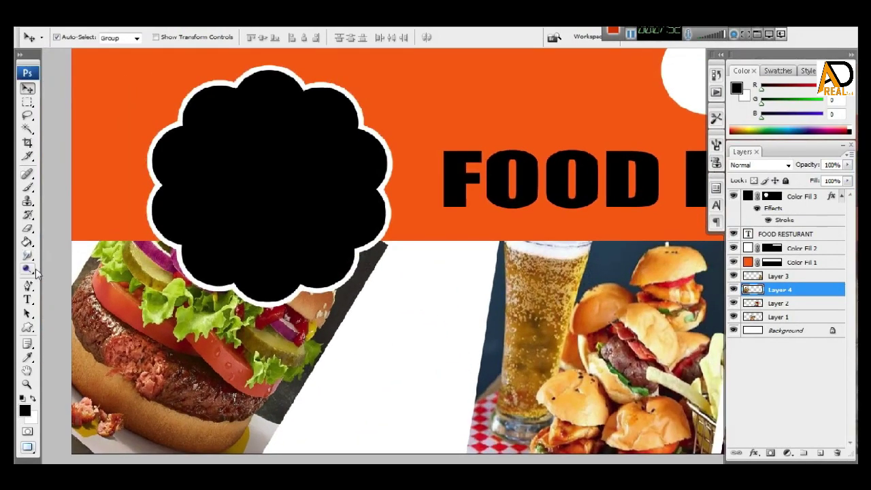
click(28, 300)
click(240, 205)
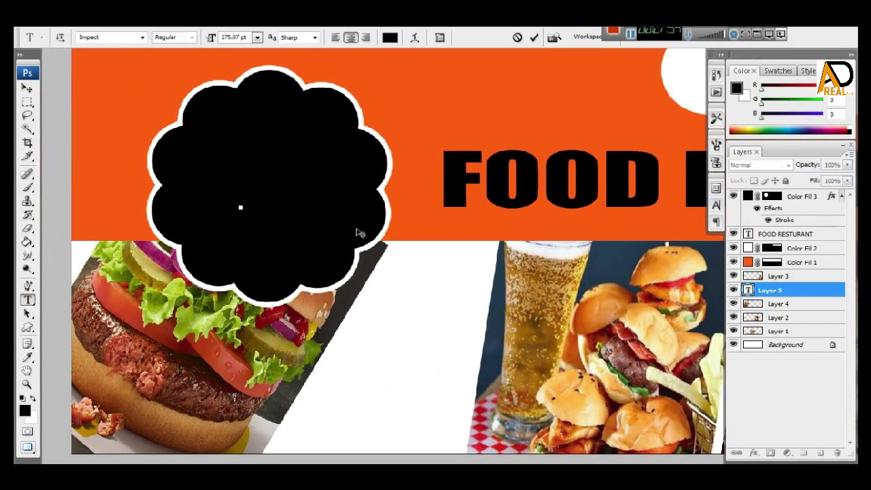
text(50)
key(BackSpace)
key(BackSpace)
Delete the empty Layer 5 text layer.
click(27, 88)
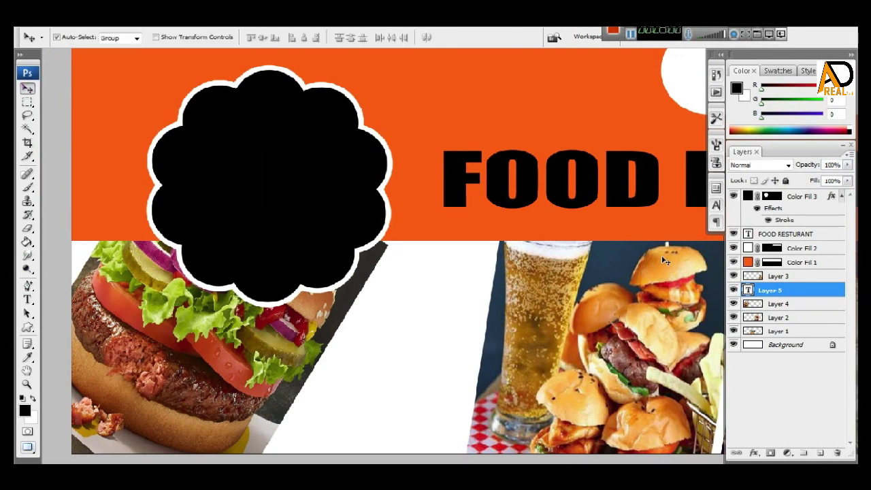
right_click(782, 292)
click(684, 152)
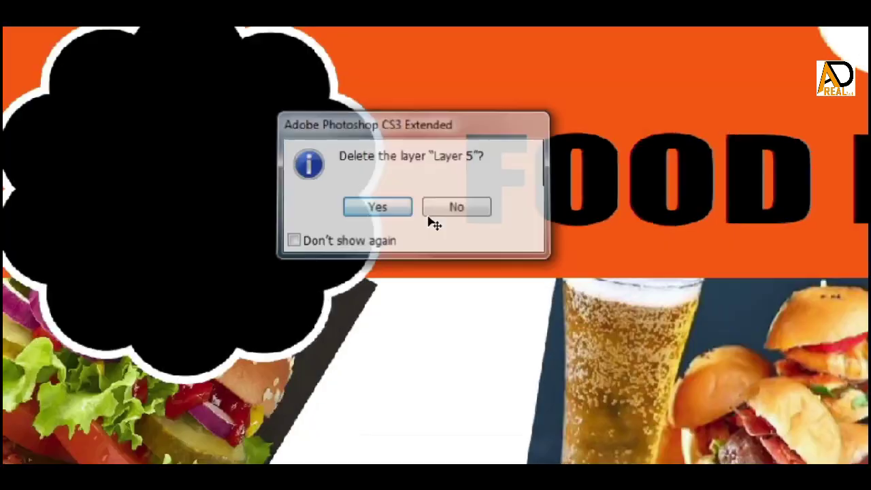
click(479, 282)
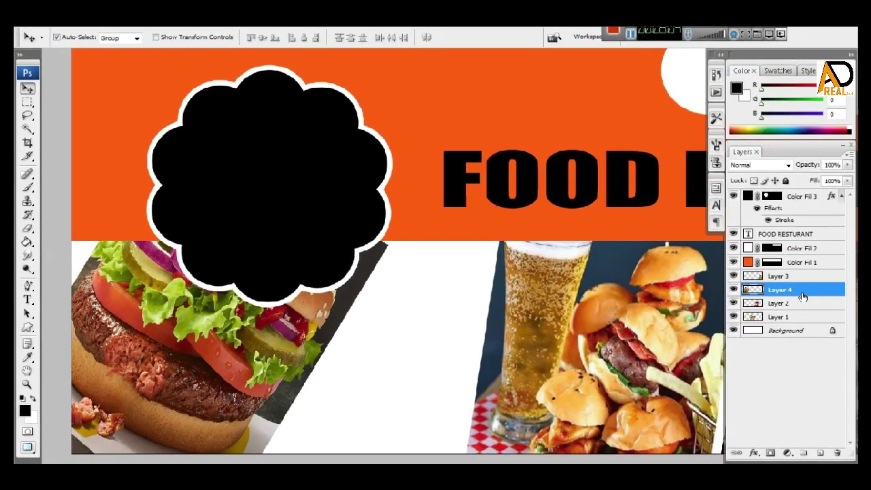
drag(797, 292, 805, 265)
Add the 50% text on the badge and stack it above Color Fill 3.
click(27, 299)
click(230, 220)
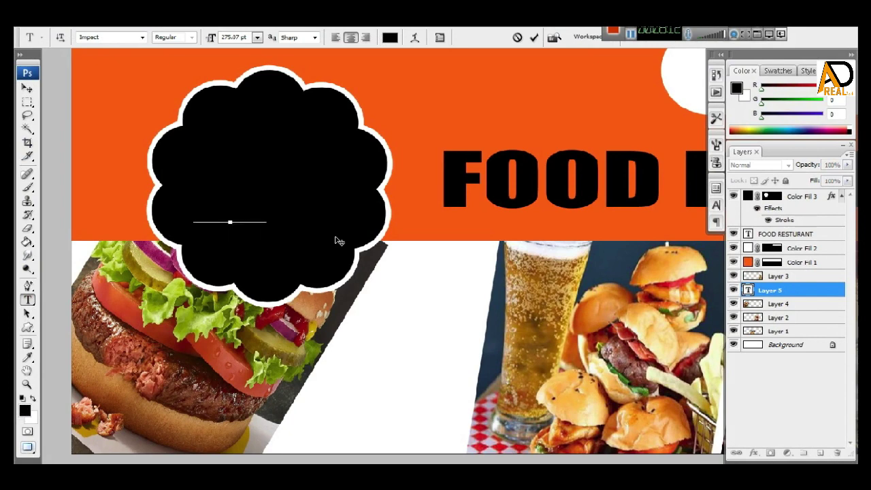
key(ctrl+Return)
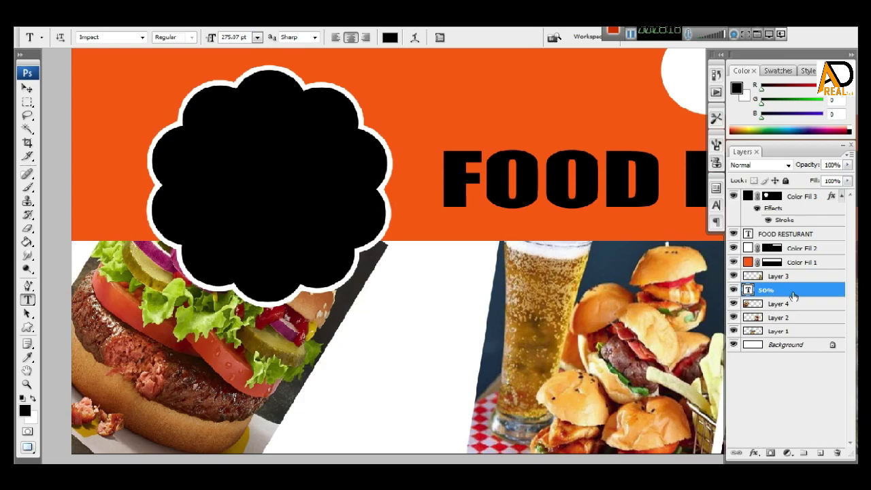
drag(792, 294, 787, 202)
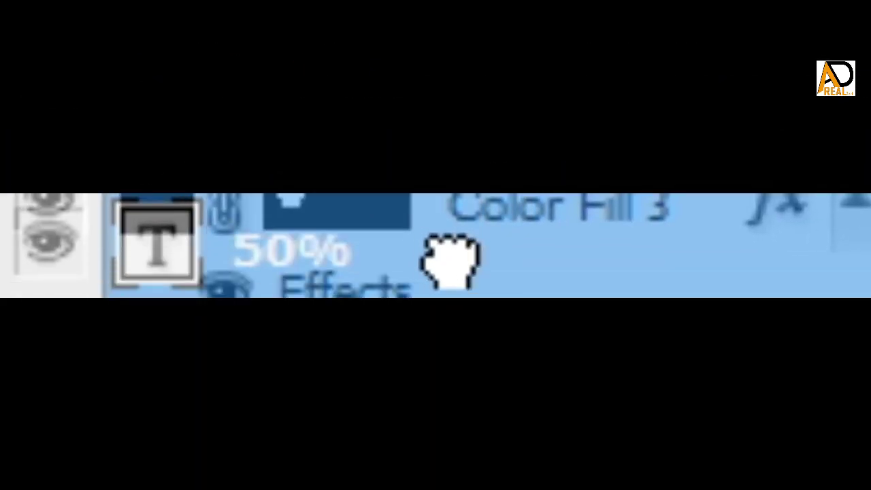
drag(451, 262, 794, 203)
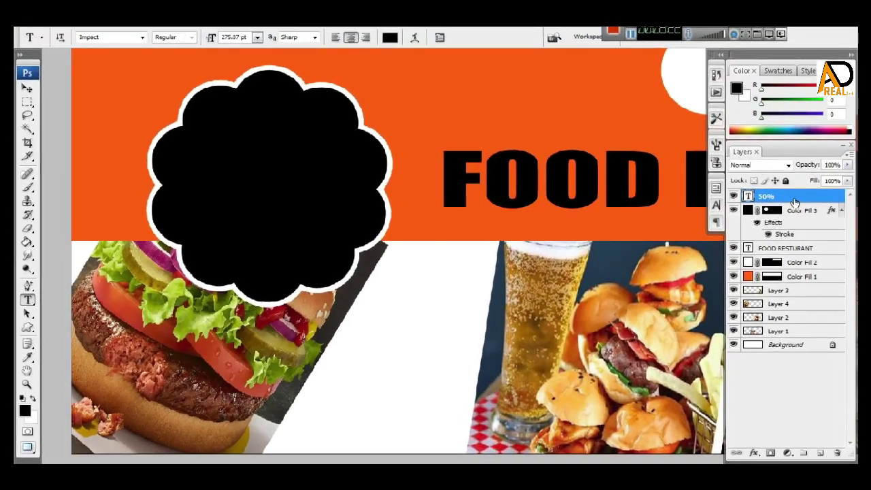
Set the text colour to white (ffffff).
click(389, 38)
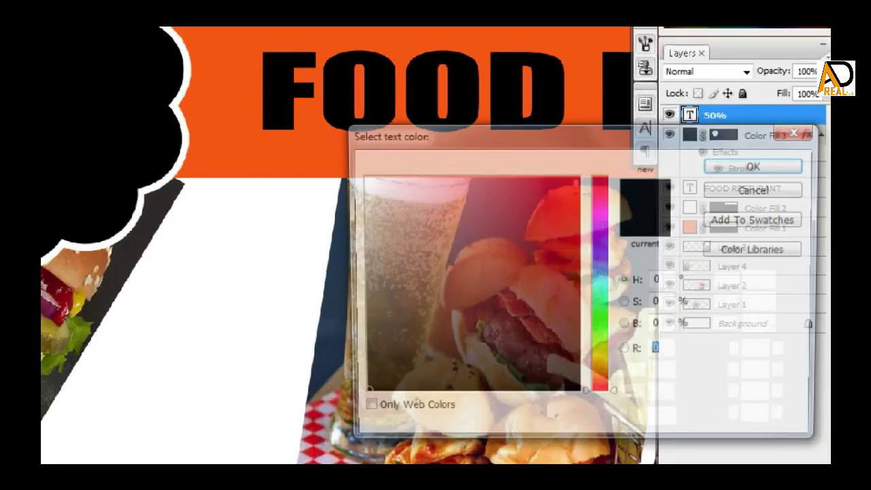
click(104, 71)
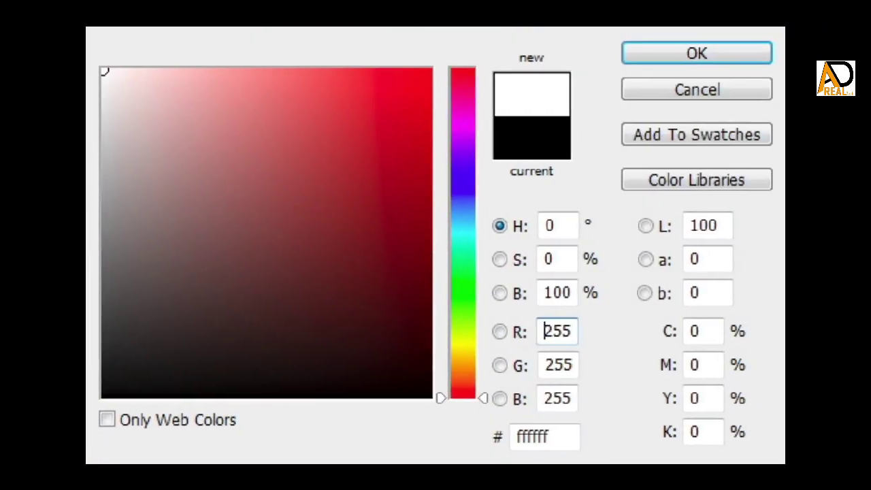
click(669, 51)
Switch the 50% text to Imprint MT Shadow and move it higher on the badge.
click(184, 211)
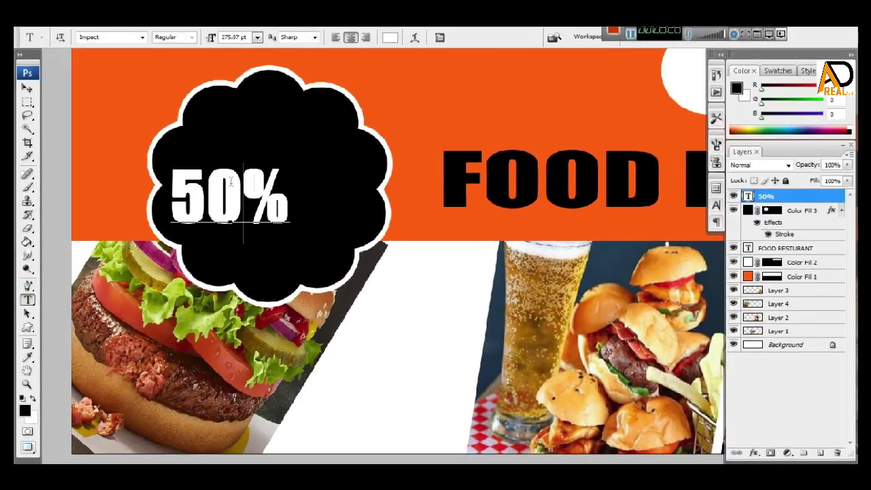
key(ctrl+a)
click(113, 38)
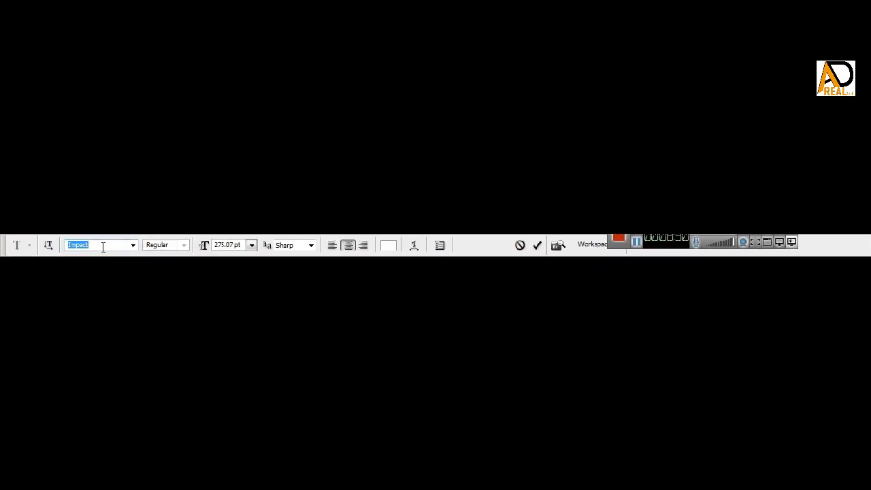
key(Down)
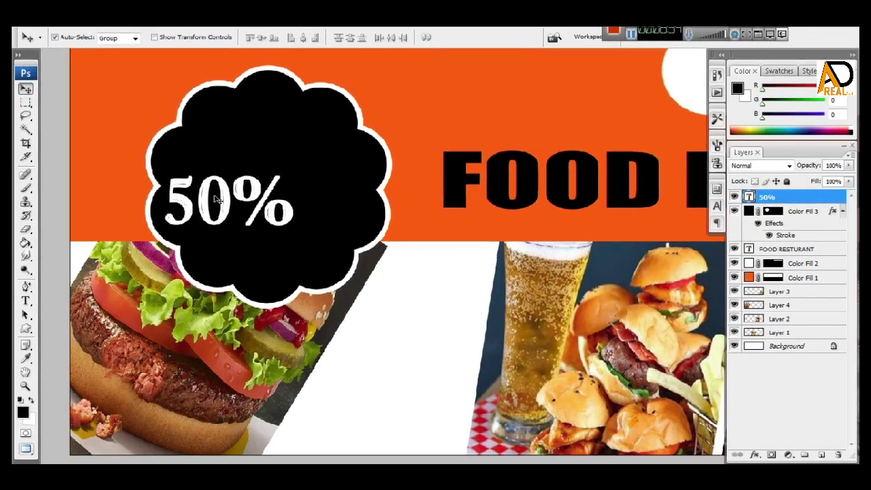
drag(267, 180, 271, 153)
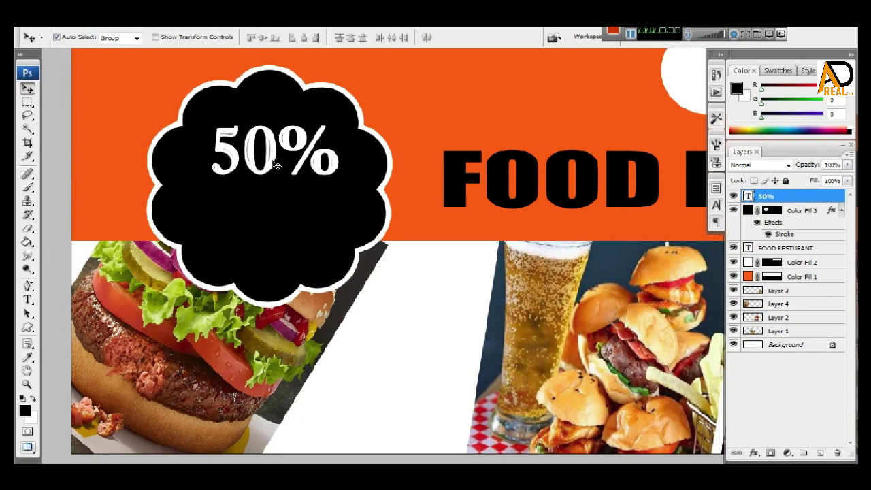
key(ctrl+minus)
key(ctrl+plus)
key(ctrl+plus)
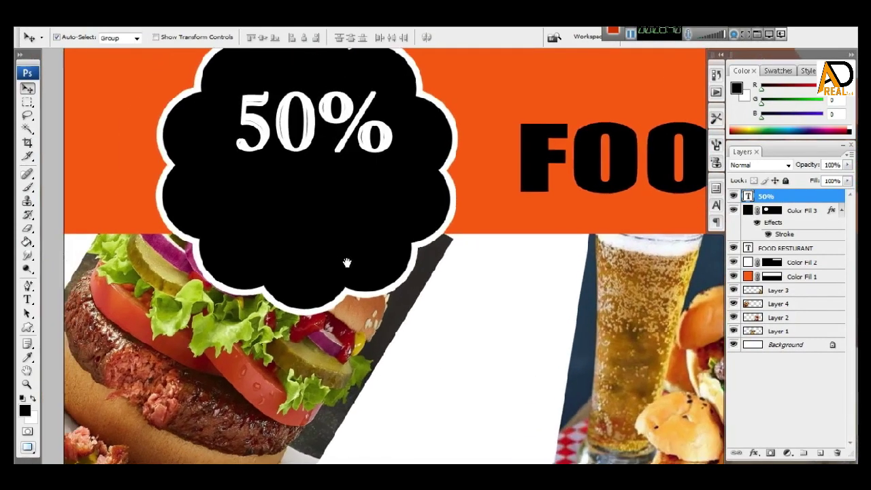
Add a DISCOUNT text layer on the black badge.
click(28, 301)
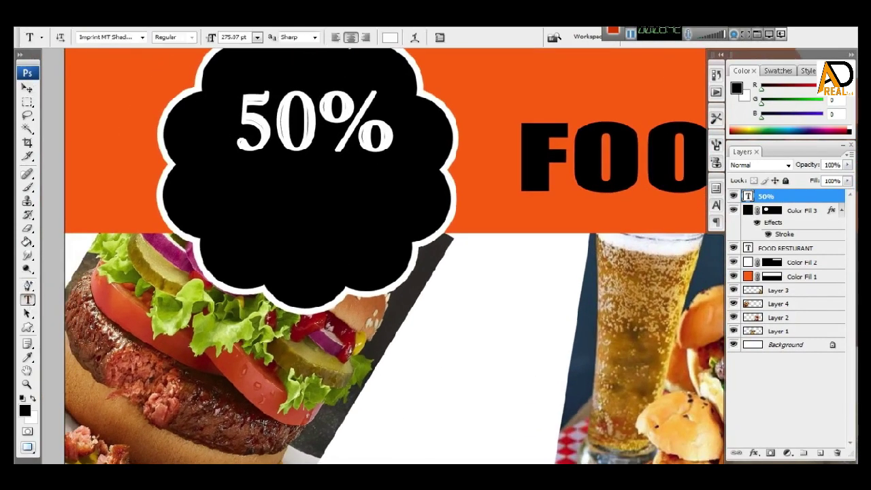
click(228, 208)
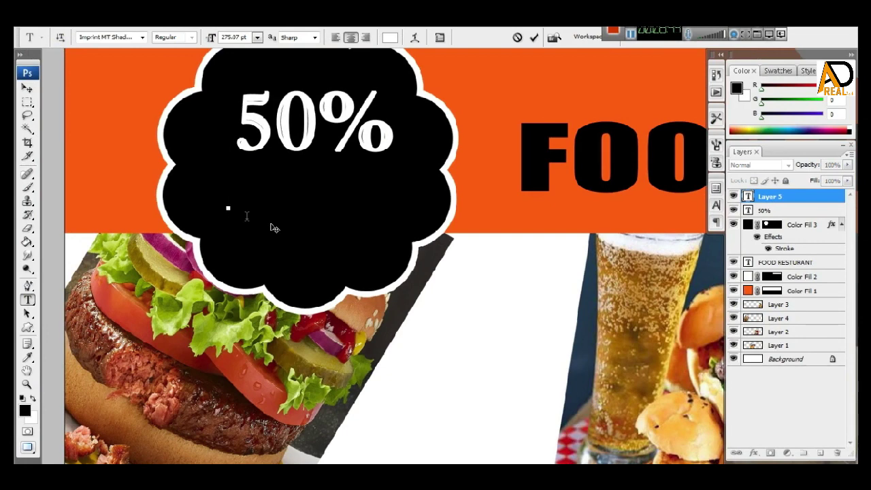
text(DIS)
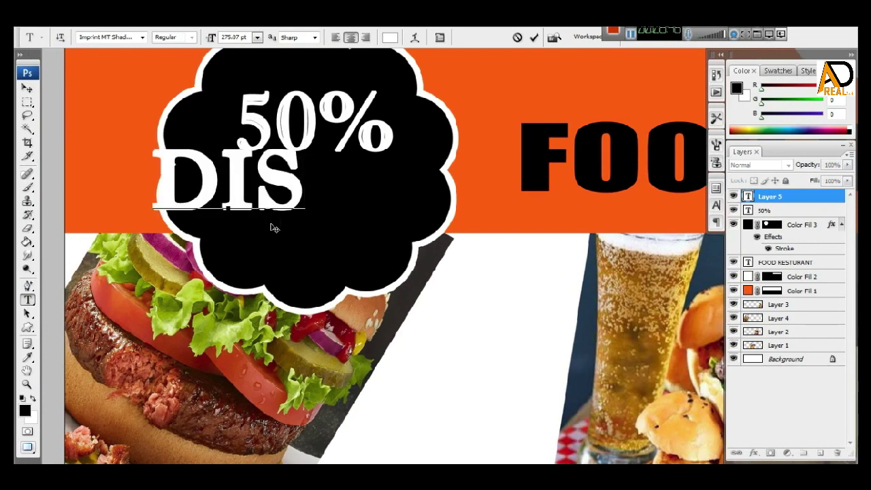
text(COUNT)
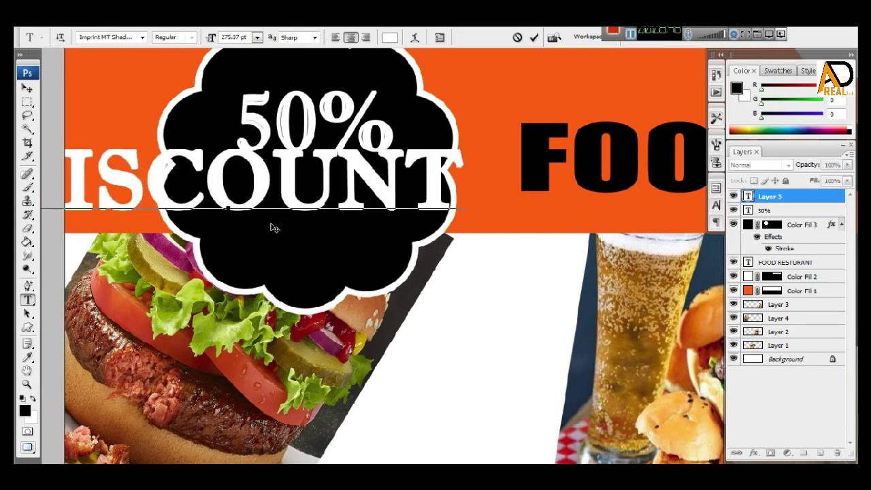
key(ctrl+Return)
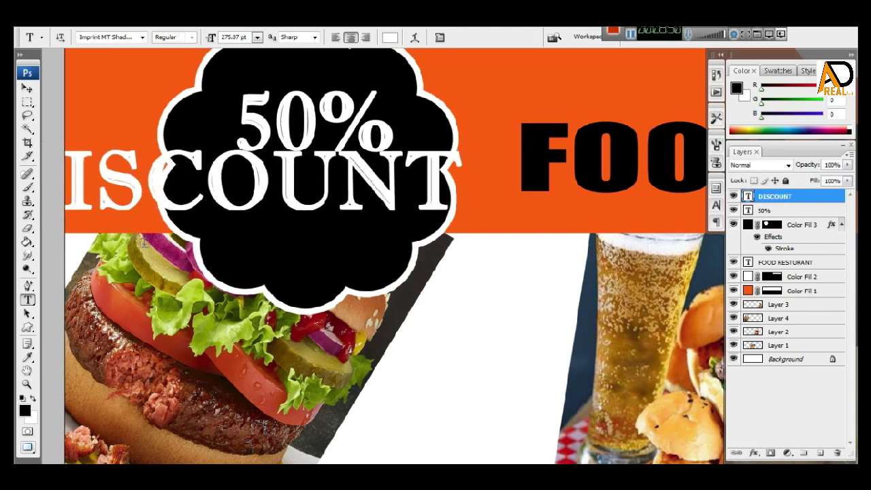
Scale DISCOUNT down to about 51% under 50%, and lower 50% slightly.
click(27, 87)
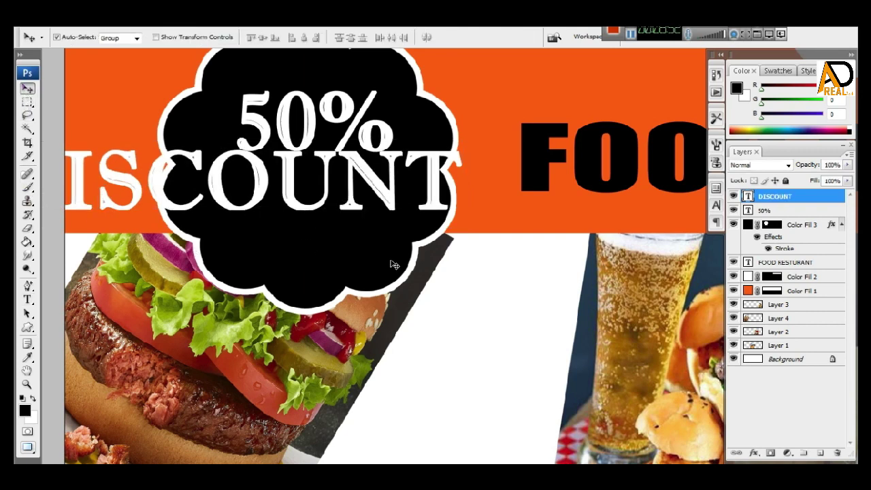
key(ctrl+t)
mouse_move(462, 141)
mouse_down()
mouse_move(339, 178)
mouse_move(381, 200)
mouse_up()
key(Return)
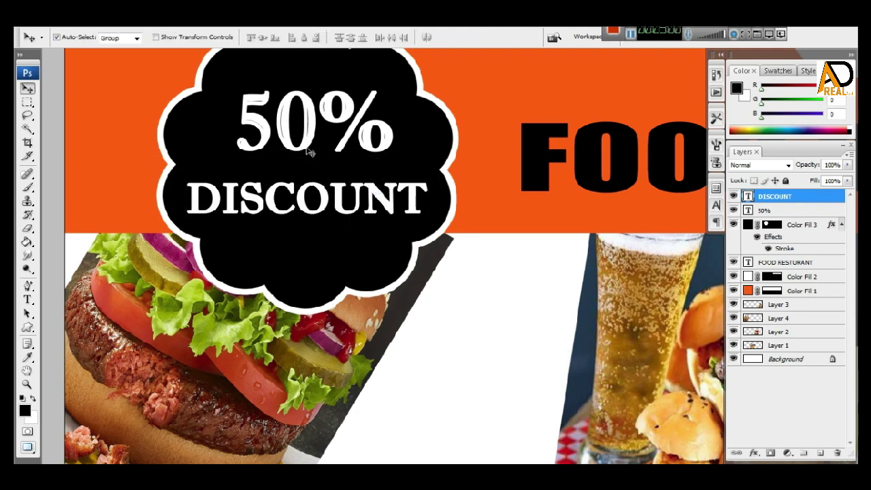
click(308, 146)
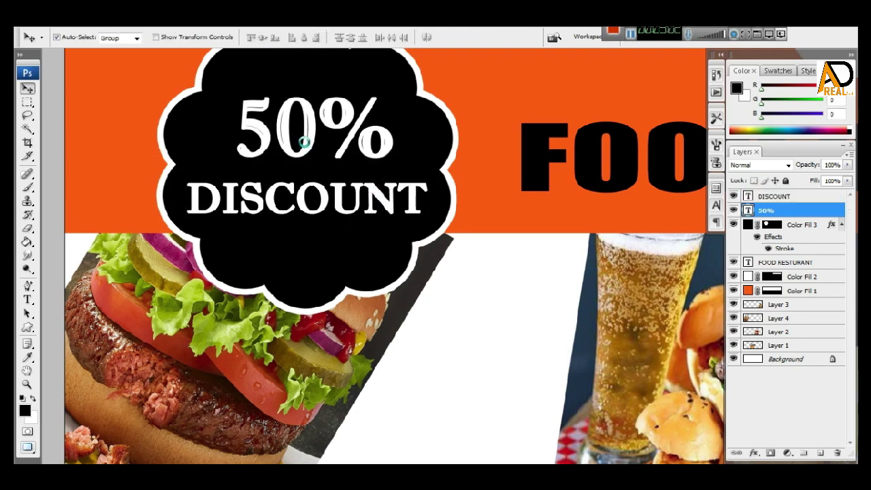
drag(308, 146, 309, 156)
click(326, 210)
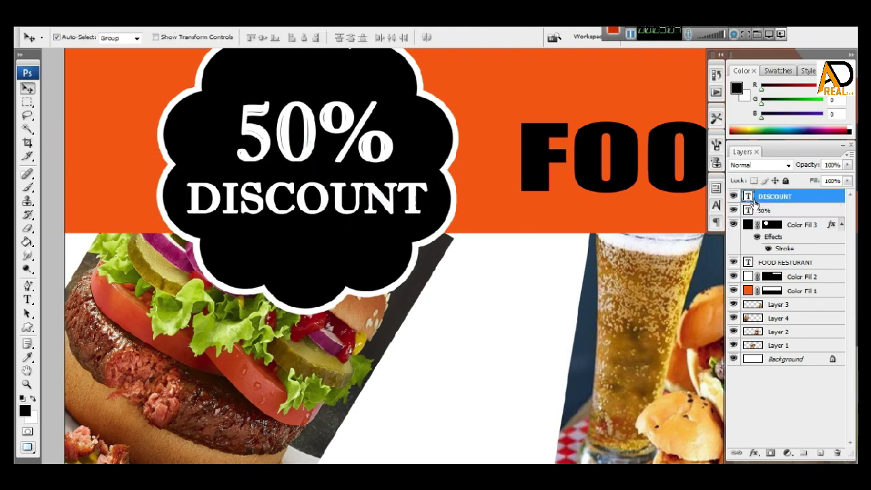
Colour the DISCOUNT text orange with PANTONE 165 C from the Color Libraries.
click(716, 205)
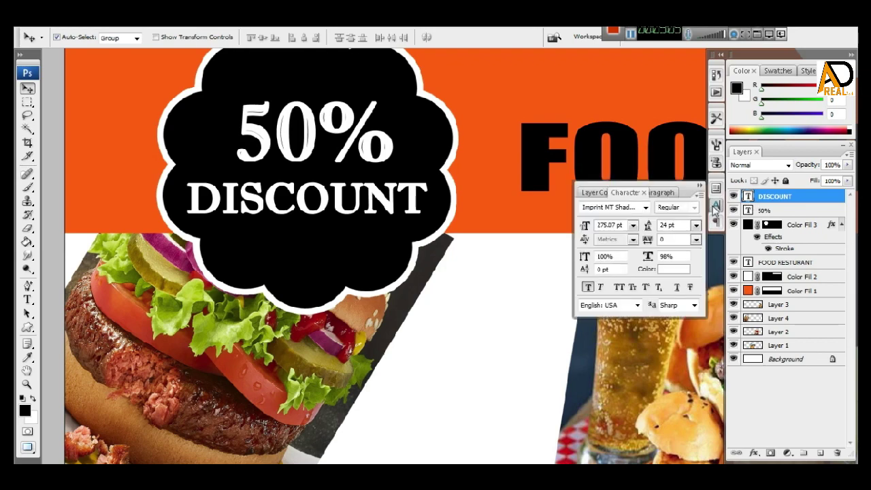
click(672, 270)
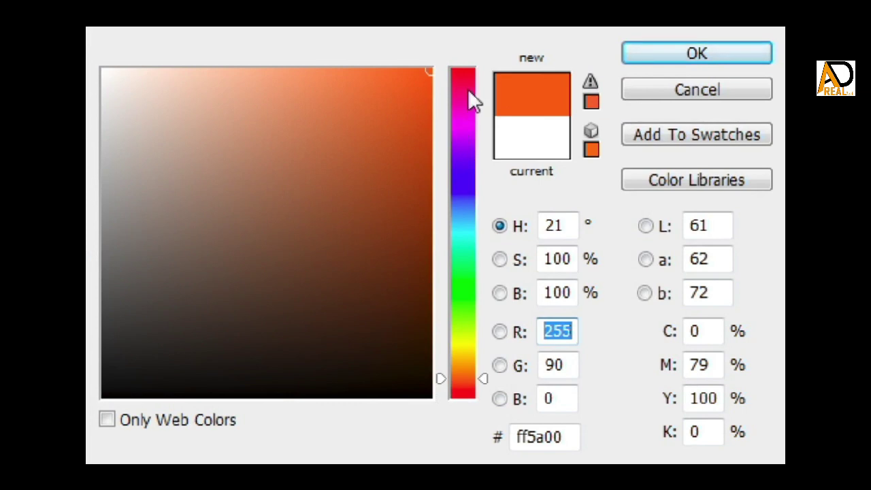
drag(456, 292, 466, 367)
click(755, 179)
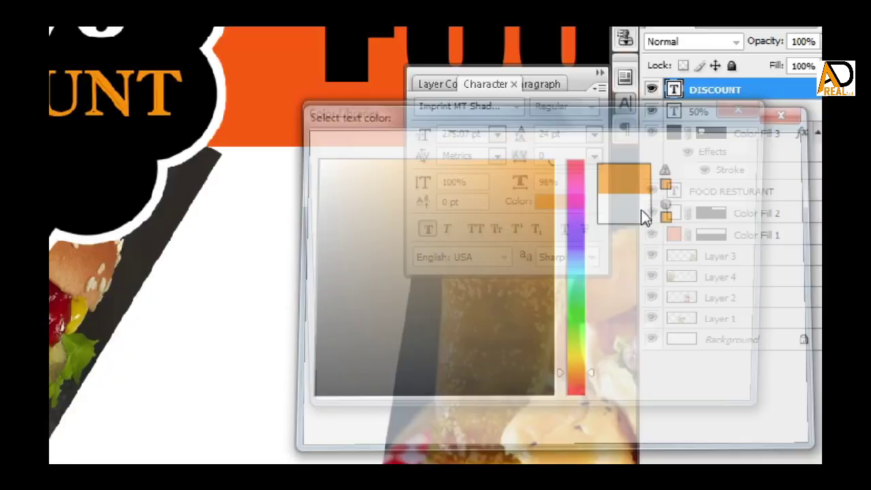
mouse_move(411, 114)
mouse_down()
mouse_move(431, 140)
mouse_move(431, 165)
mouse_move(432, 123)
mouse_up()
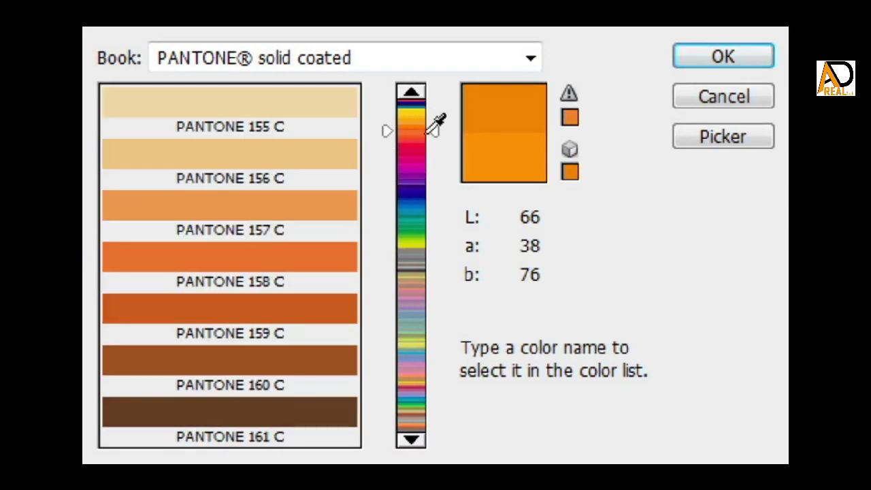
click(292, 213)
click(282, 264)
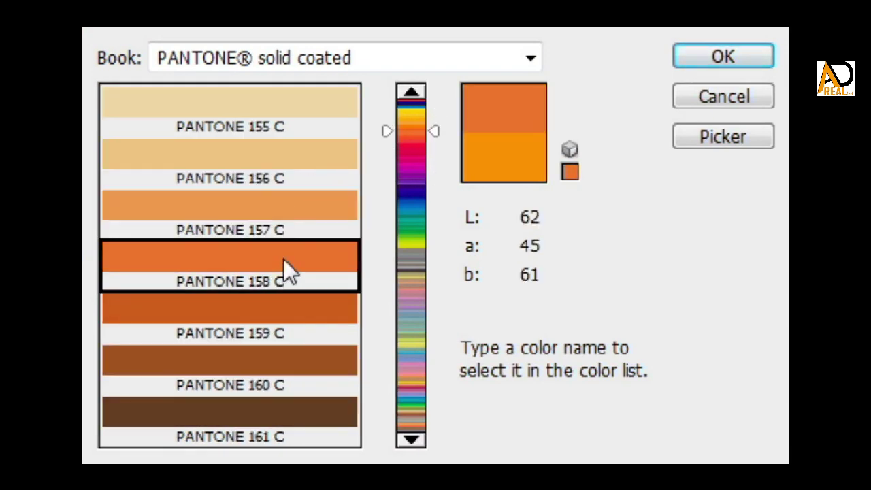
click(282, 306)
text(165)
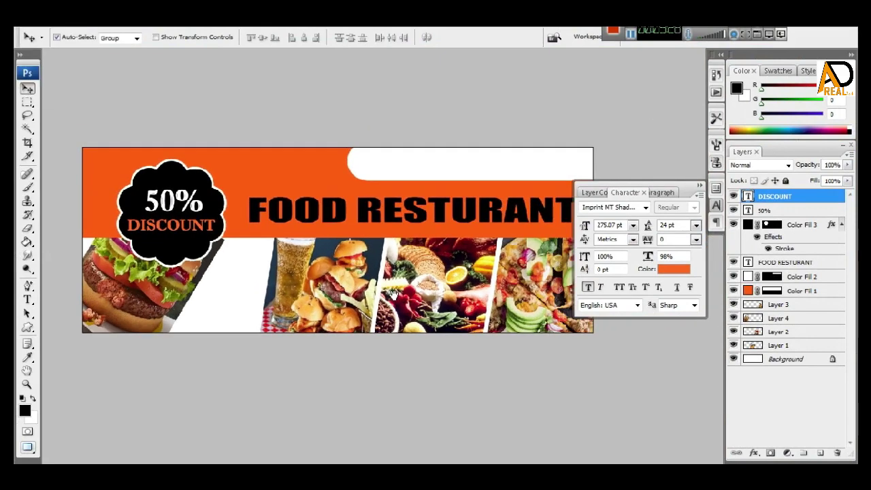
click(161, 310)
Nudge the burger photo slightly up and left.
key(ctrl+t)
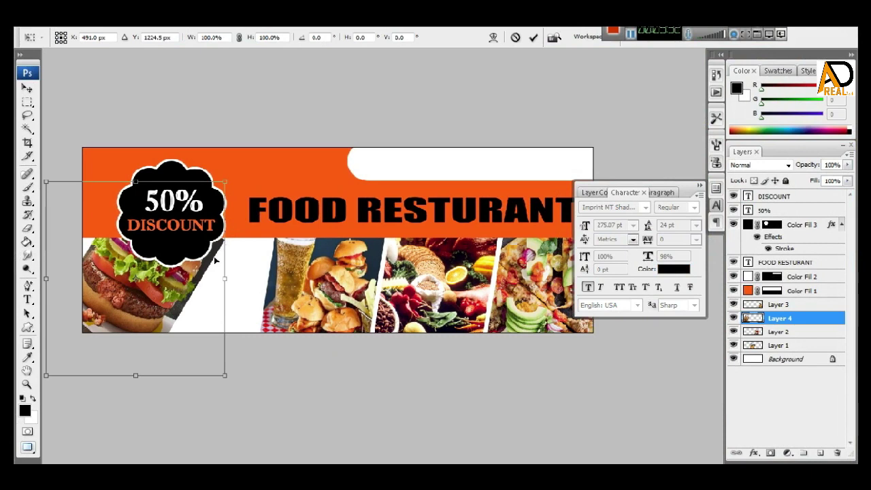
drag(213, 260, 212, 258)
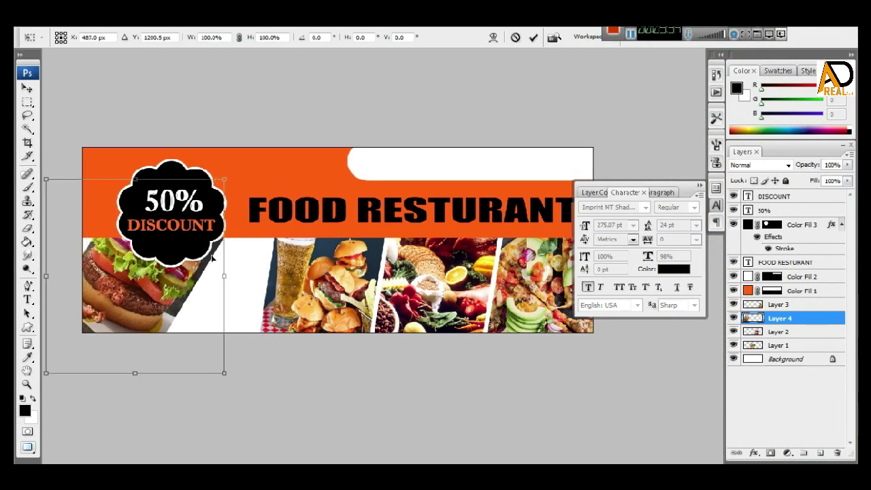
key(Return)
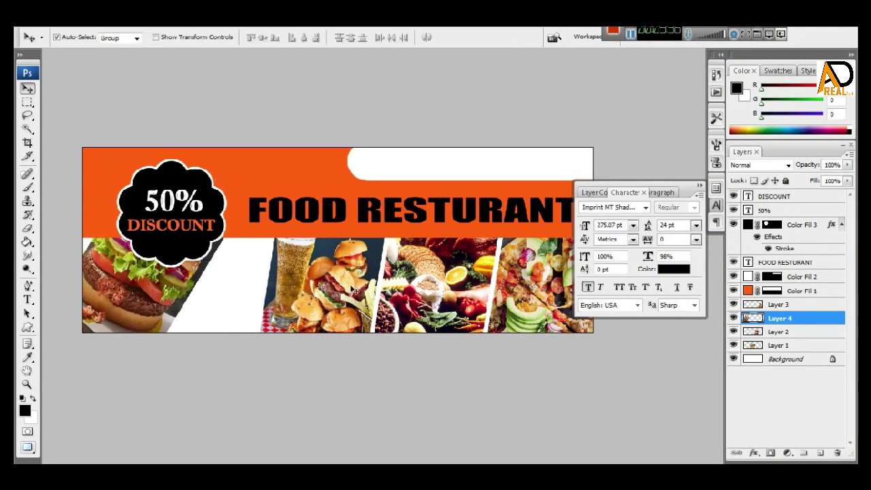
Zoom in and start a new text layer in the white strip for the phone line.
scroll(402, 293, up, 1)
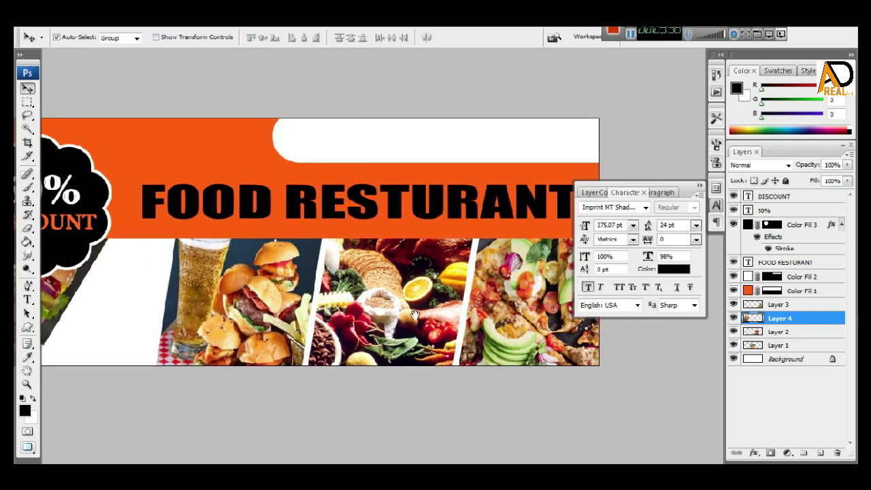
scroll(367, 357, up, 1)
scroll(367, 356, down, 1)
scroll(340, 367, up, 1)
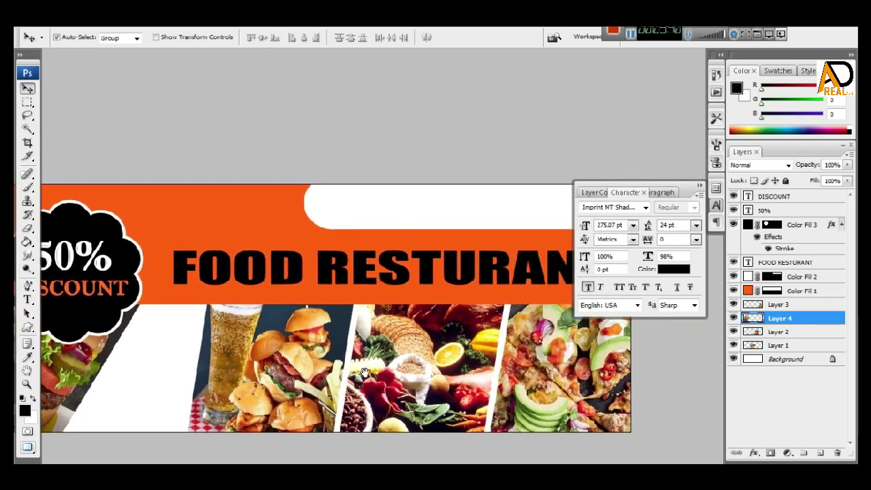
scroll(304, 376, up, 1)
scroll(304, 376, up, 1)
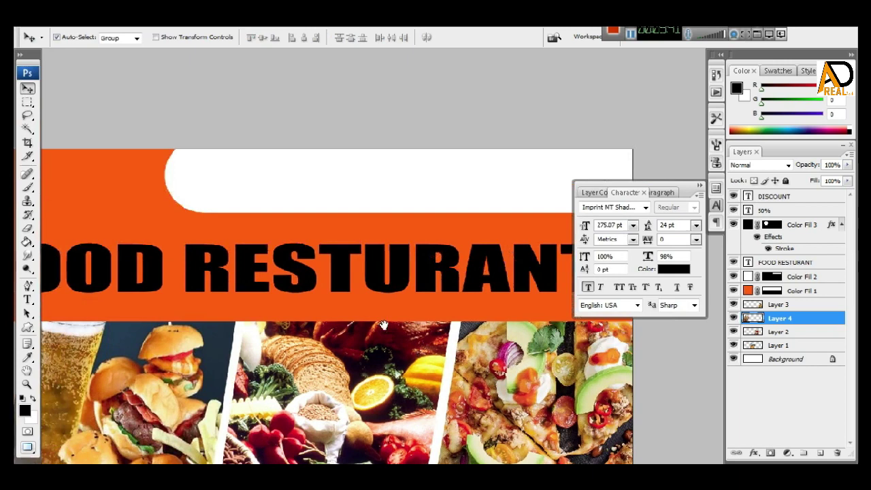
click(27, 300)
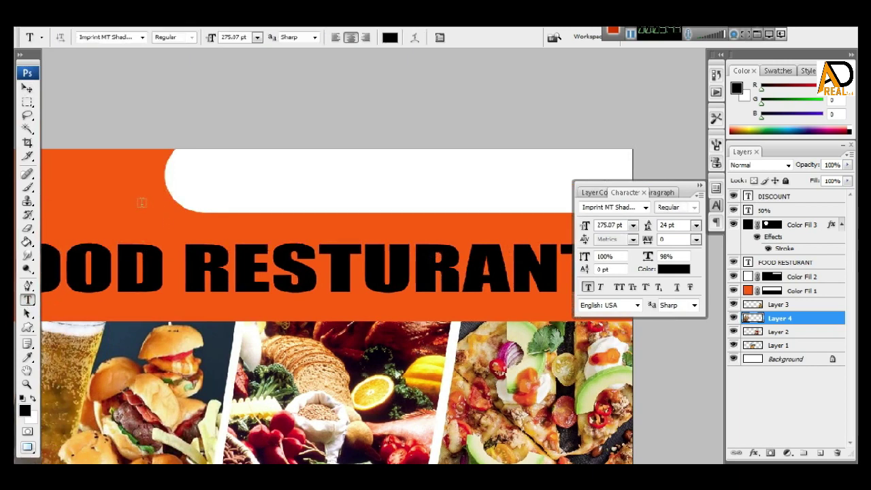
click(141, 202)
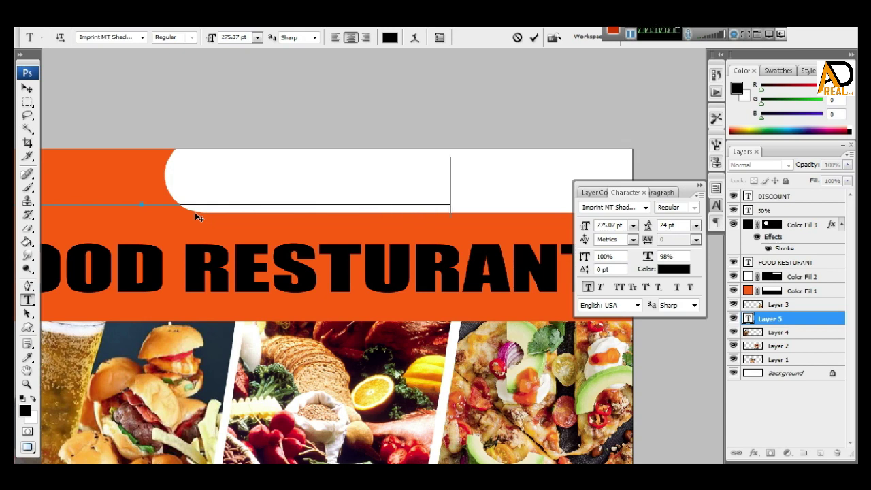
Commit the Call Now phone text and move its layer to the top.
key(ctrl+Return)
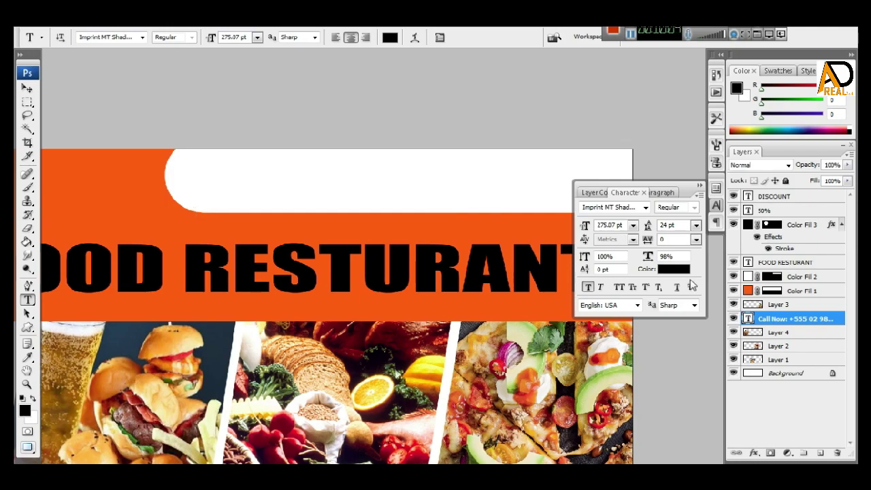
drag(772, 317, 781, 194)
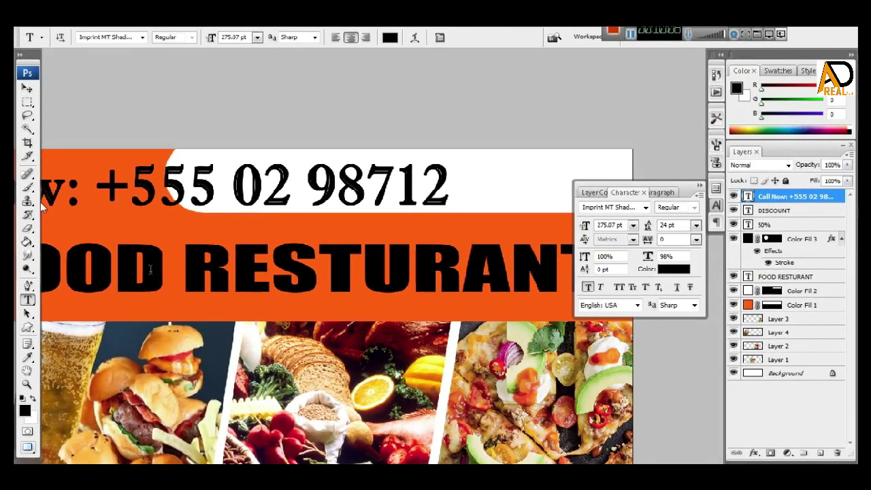
click(27, 87)
drag(263, 256, 233, 285)
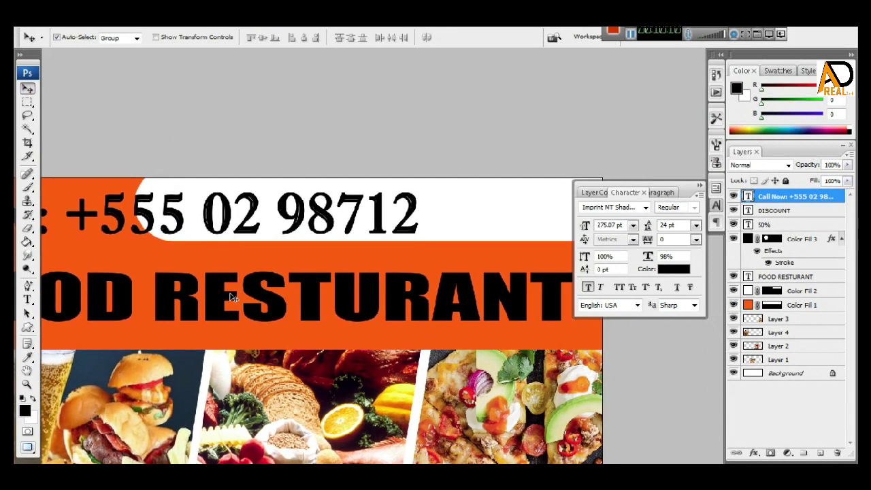
Shrink the phone number text to about half and fit it inside the white strip.
key(ctrl+t)
drag(422, 183, 263, 202)
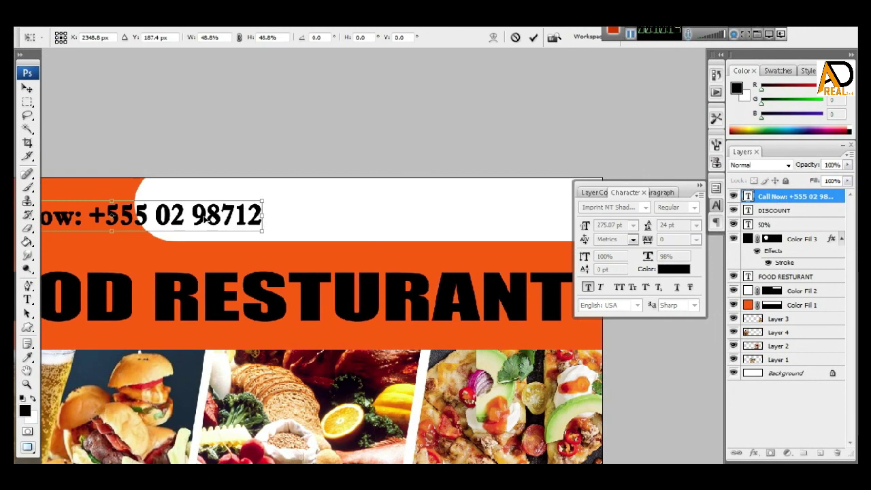
drag(204, 216, 431, 207)
mouse_move(457, 268)
mouse_down()
mouse_move(420, 281)
mouse_move(398, 257)
mouse_move(491, 249)
mouse_up()
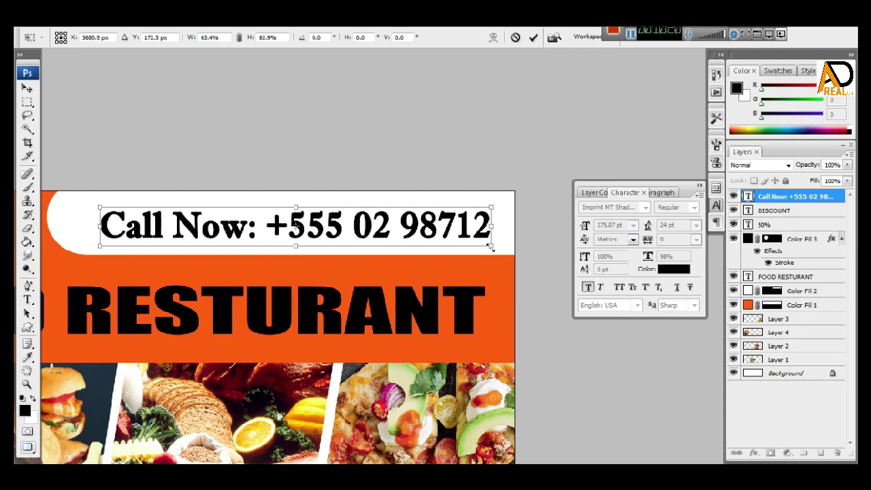
drag(95, 225, 67, 226)
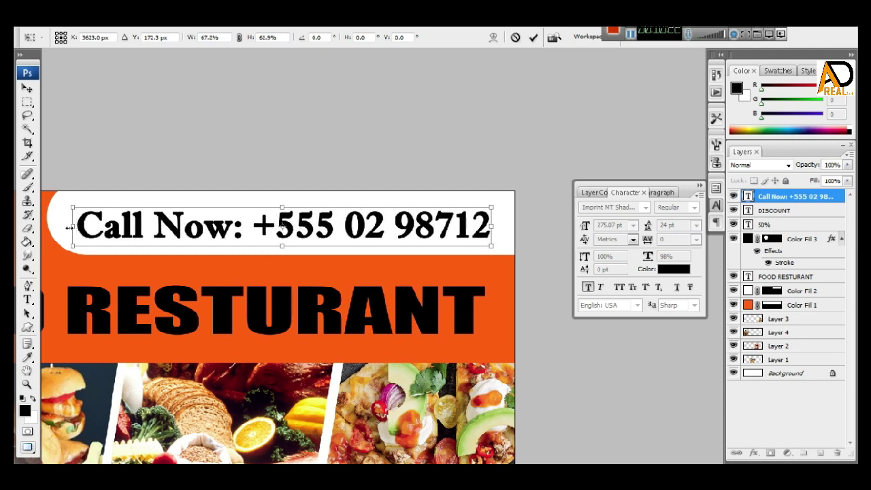
key(Up)
key(Up)
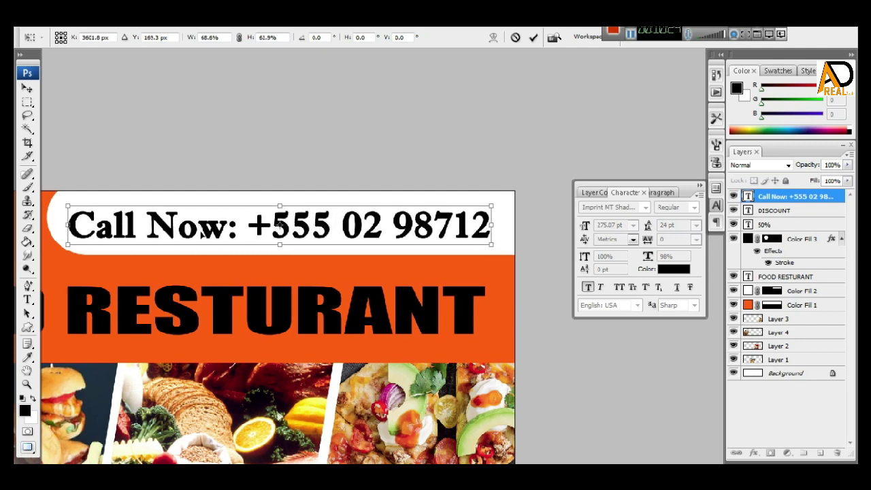
key(Up)
key(Up)
key(Up)
key(Up)
key(Return)
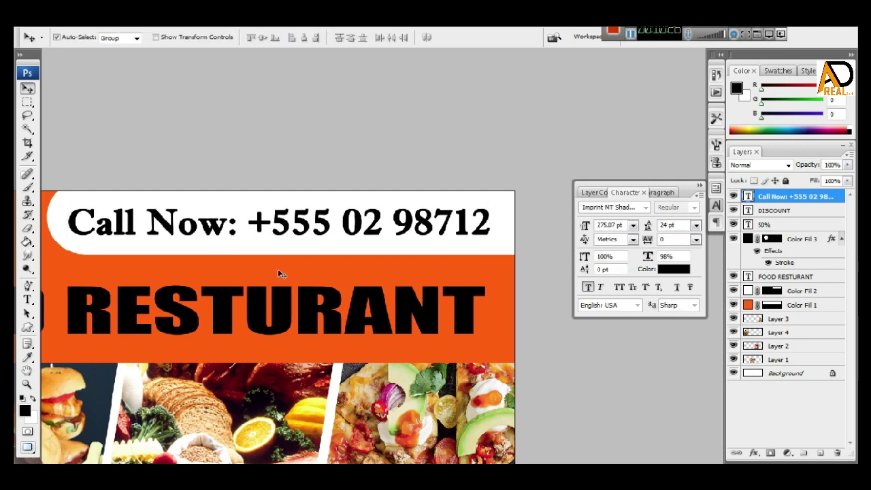
key(ctrl+minus)
key(ctrl+minus)
key(ctrl+minus)
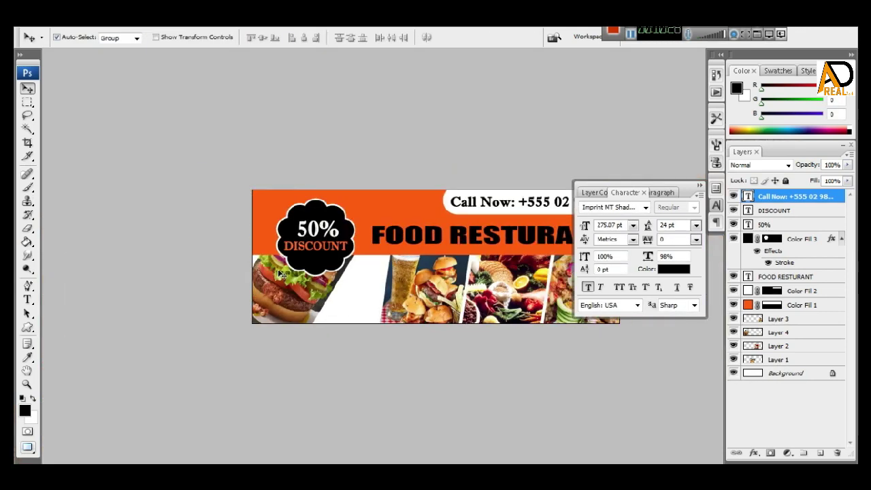
key(ctrl+plus)
key(ctrl+plus)
Type 'Select one' as a new text layer on the white strip.
mouse_move(404, 282)
mouse_down()
mouse_move(351, 243)
mouse_move(439, 313)
mouse_up()
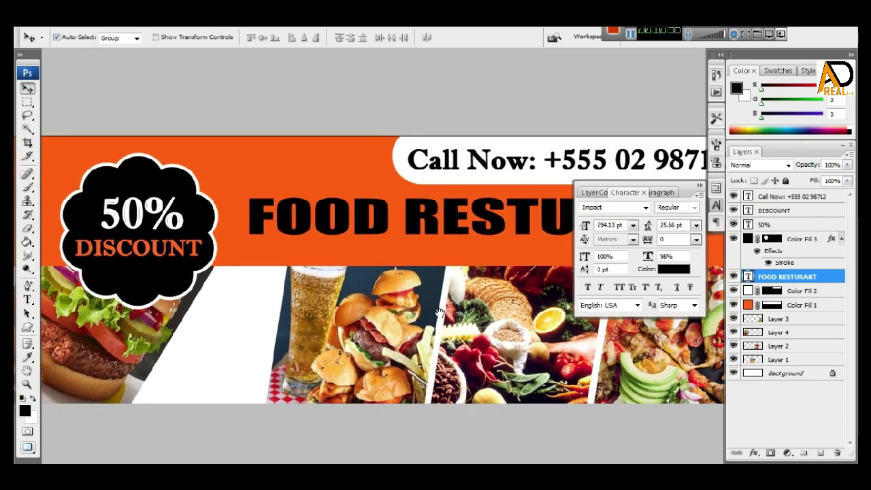
key(ctrl+plus)
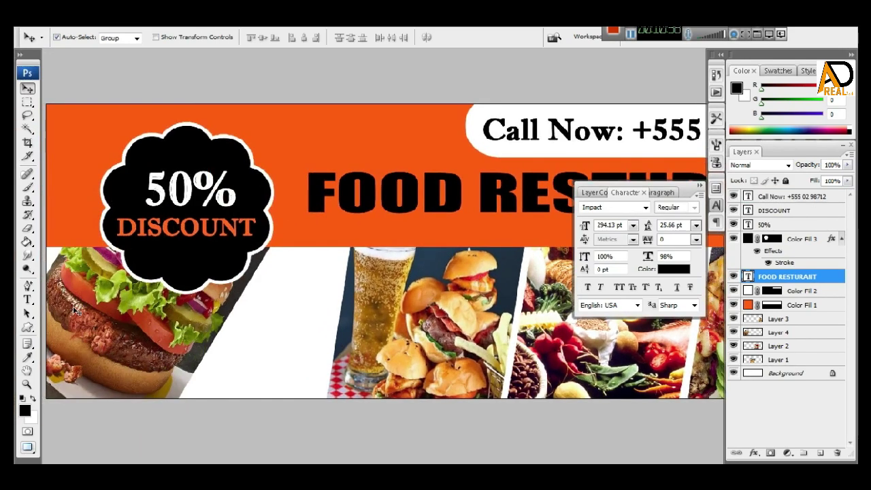
click(27, 300)
click(240, 338)
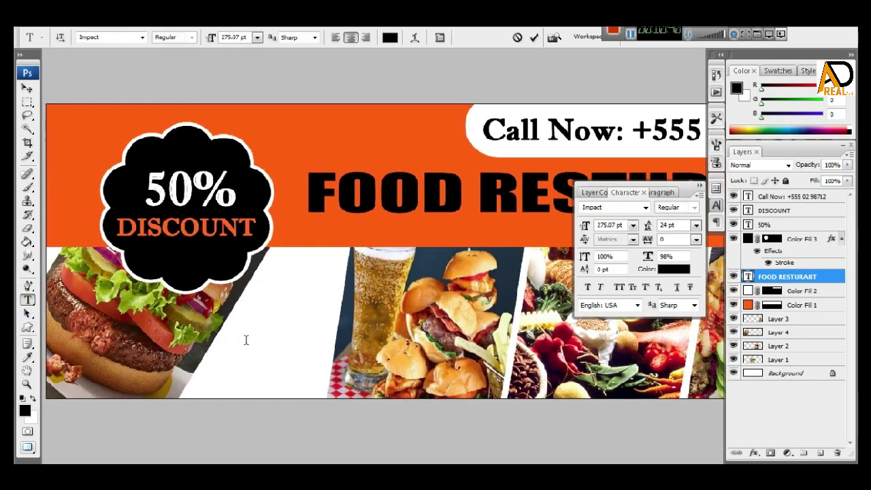
text($)
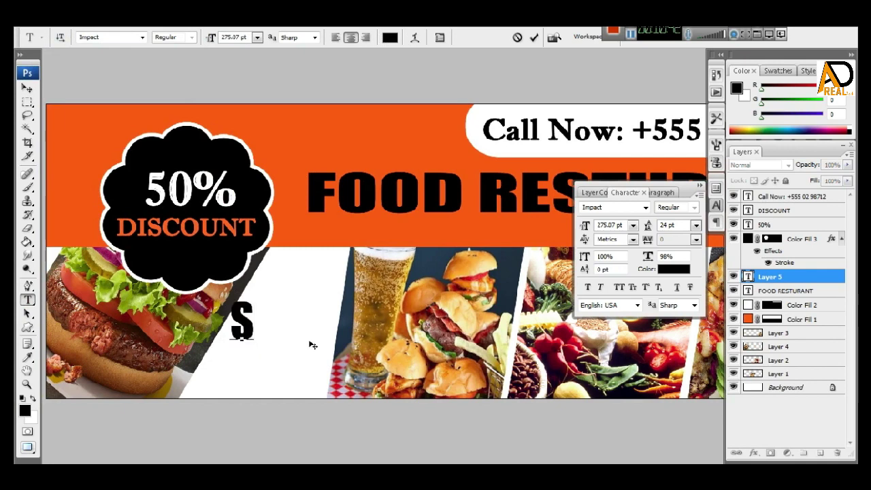
text(el)
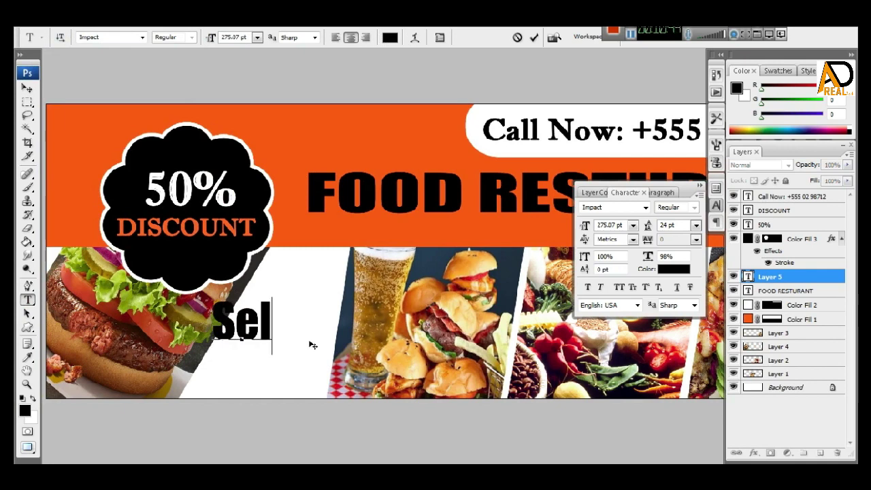
text(ect)
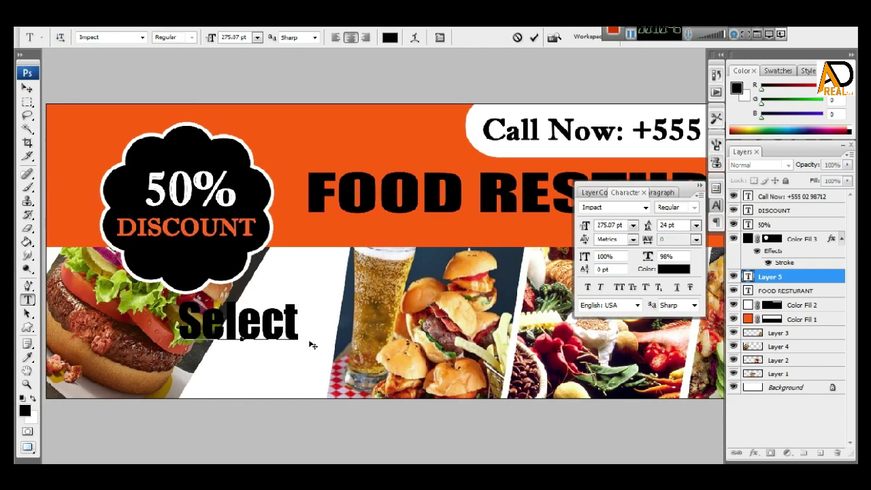
key(BackSpace)
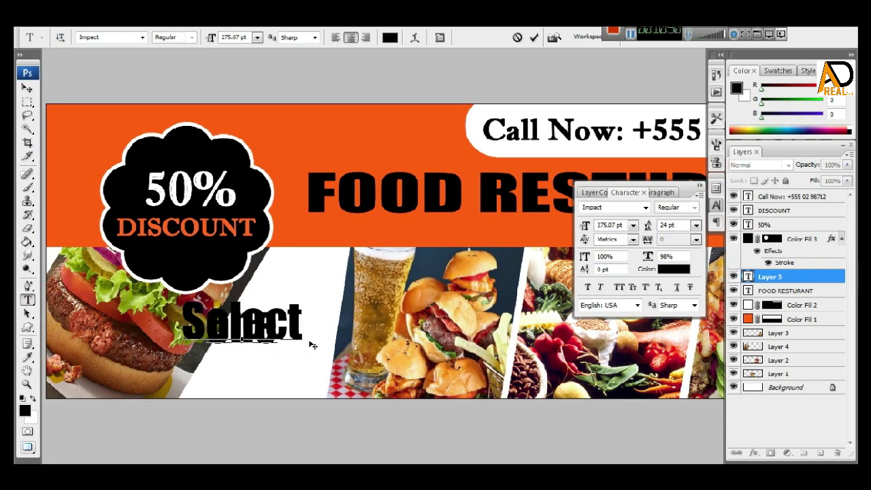
Set the text's leading to Auto, left-align it, and place it beside the burger photo.
click(27, 89)
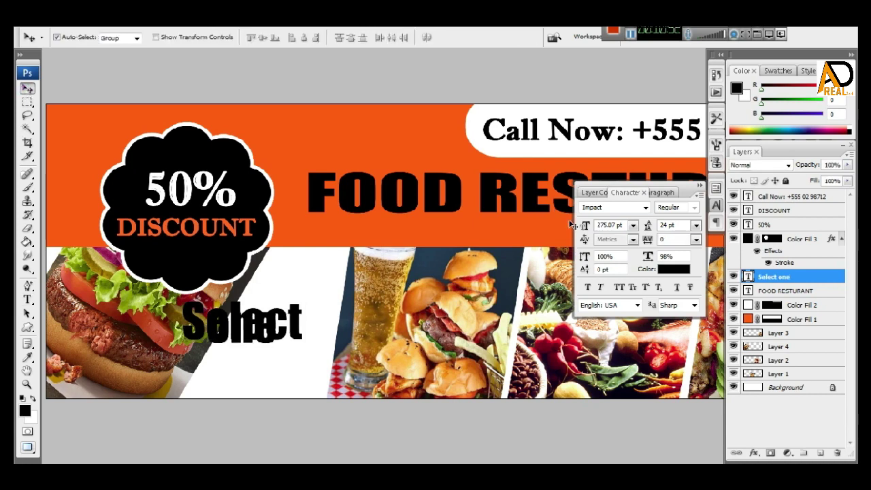
click(697, 227)
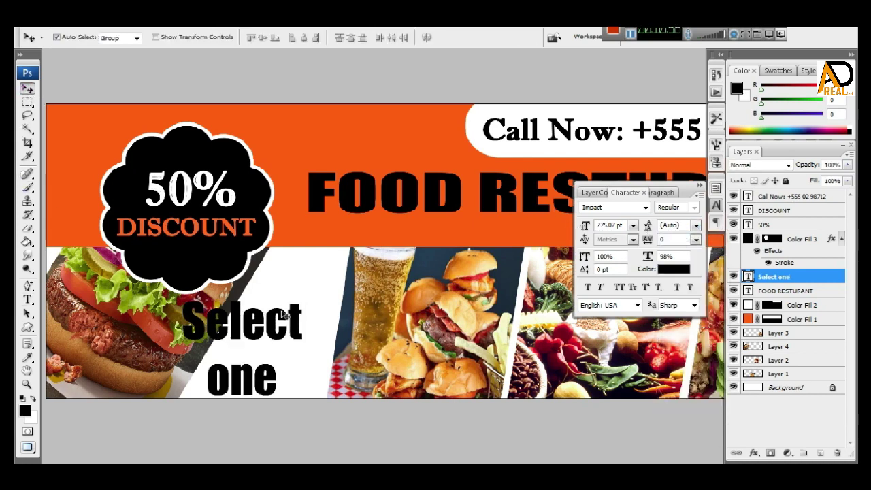
drag(284, 315, 315, 324)
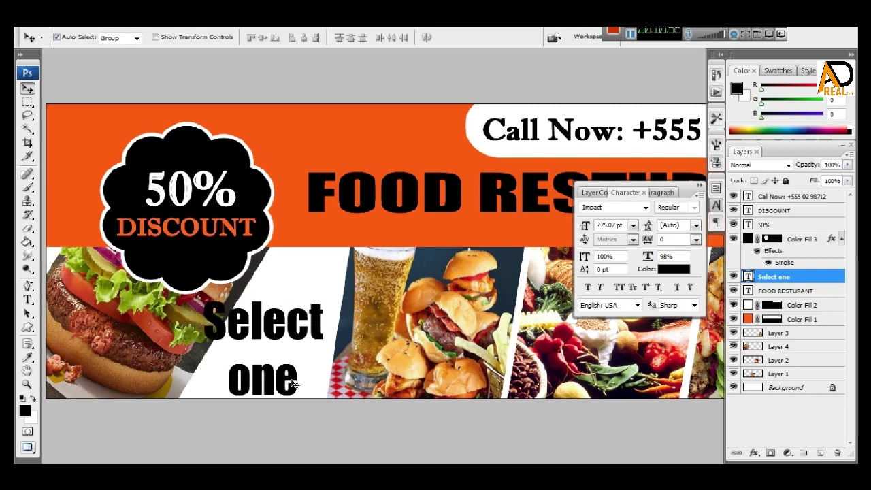
click(663, 193)
click(587, 208)
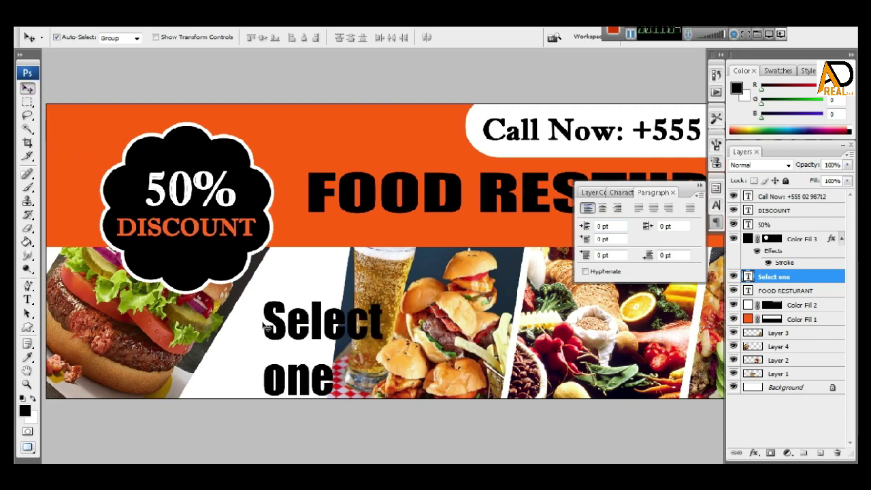
drag(279, 326, 232, 322)
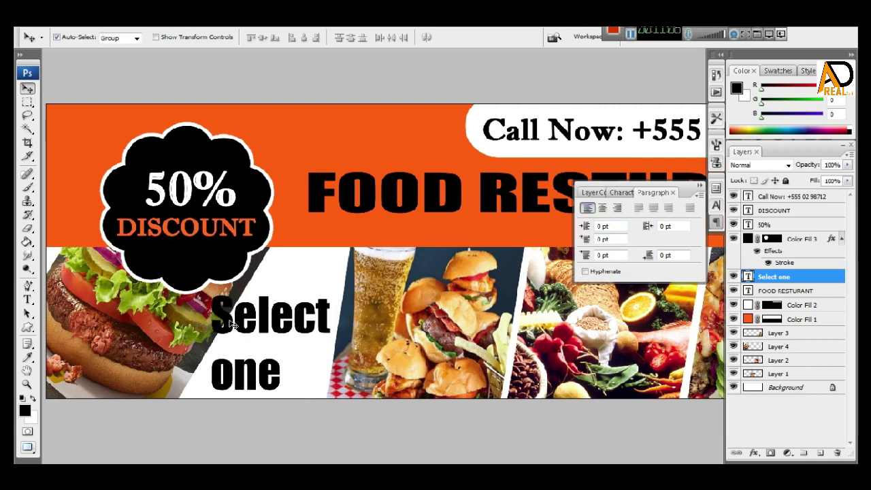
Scale the 'Select one' text down to fit the white area.
key(ctrl+t)
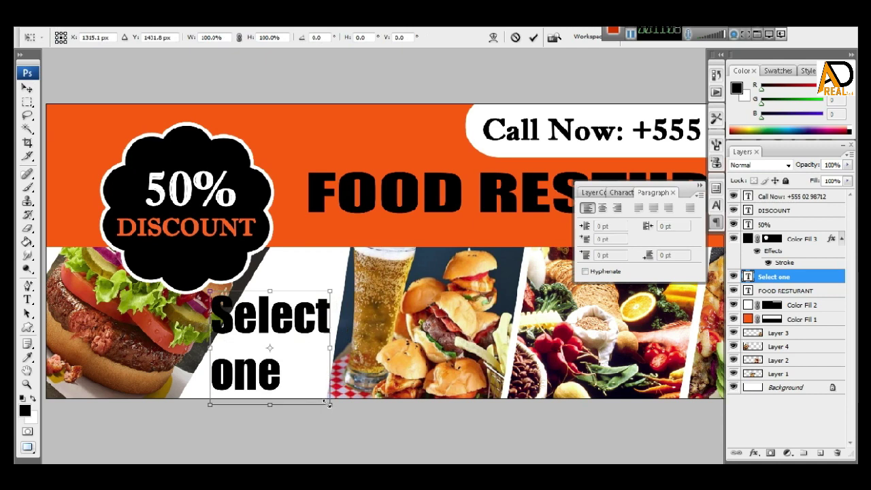
drag(326, 401, 287, 368)
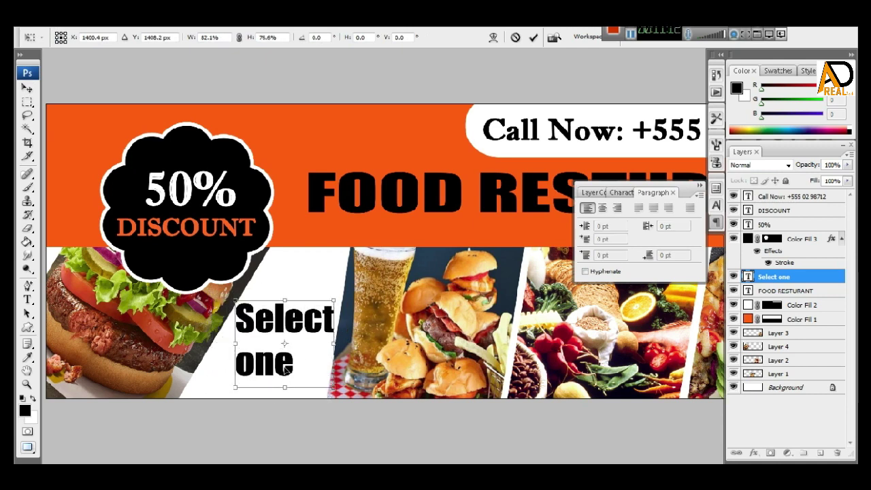
drag(234, 342, 226, 343)
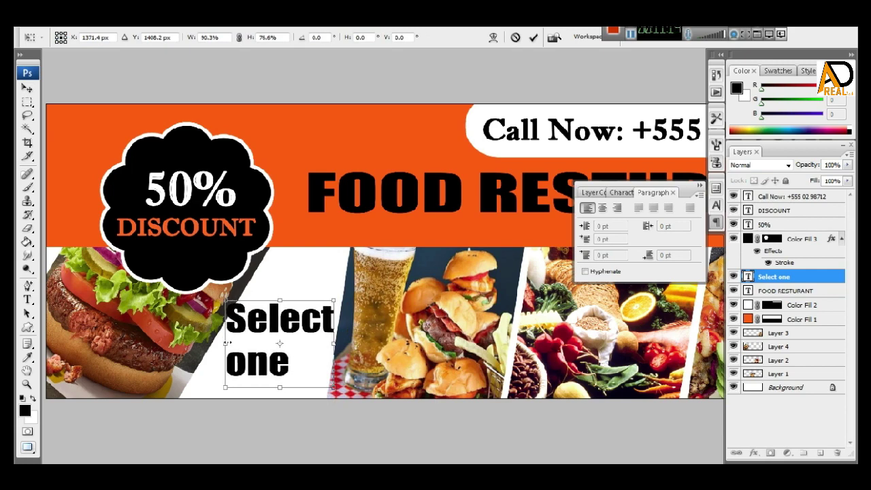
key(Return)
scroll(286, 361, down, 1)
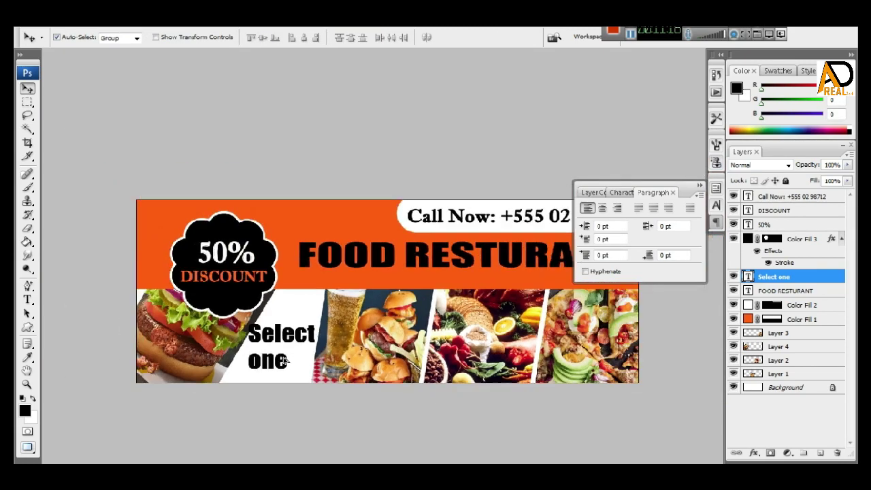
scroll(327, 354, up, 1)
scroll(354, 350, up, 1)
scroll(372, 348, up, 1)
scroll(371, 347, up, 1)
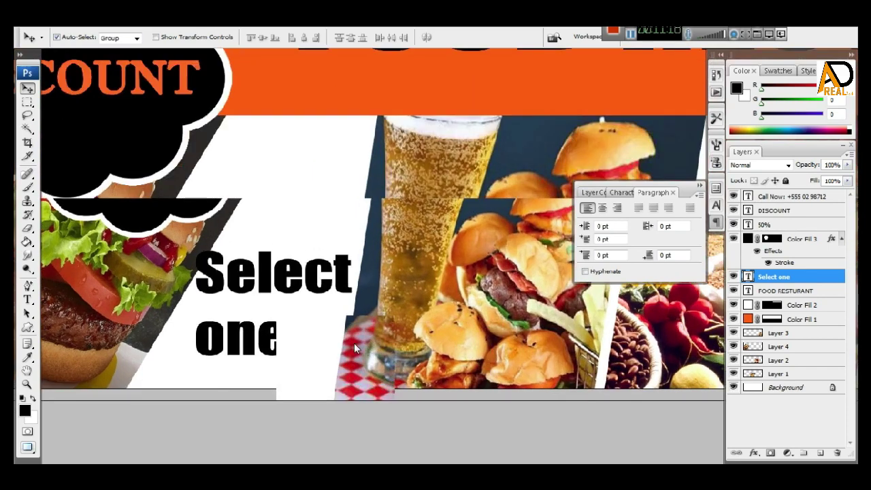
scroll(377, 339, up, 1)
Preview successive fonts on the Select one text in the Character settings.
click(585, 193)
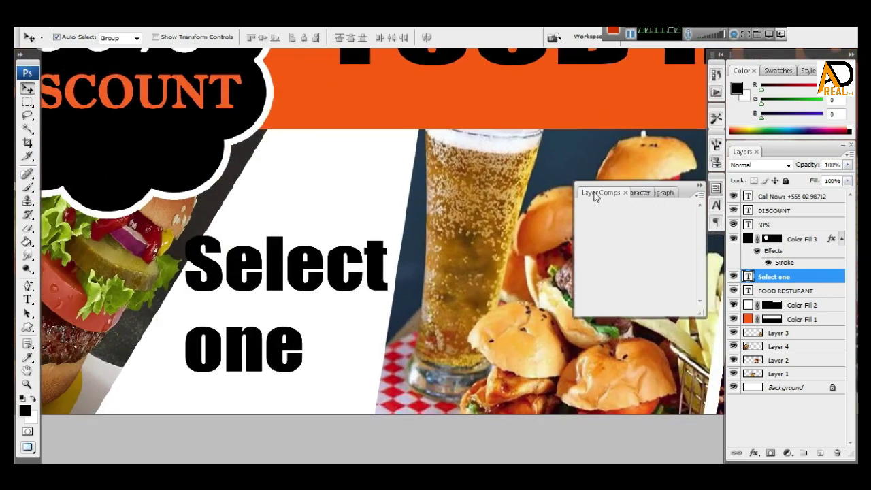
click(640, 193)
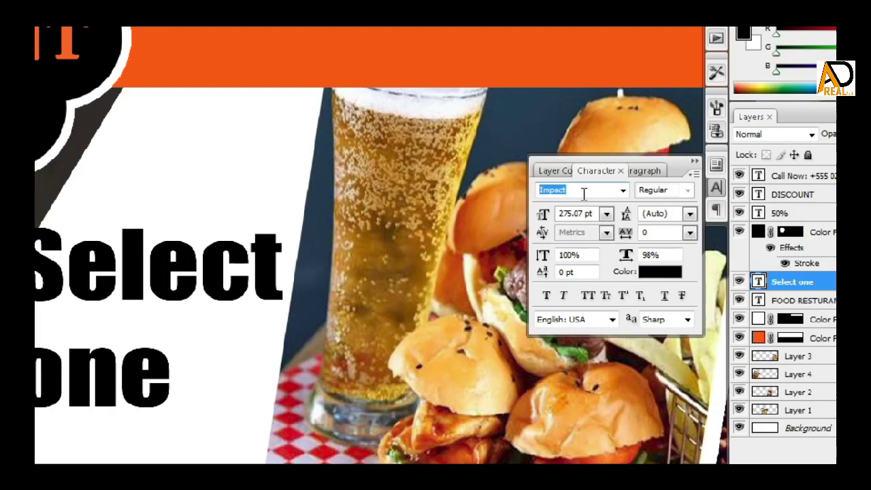
key(Down)
key(Down)
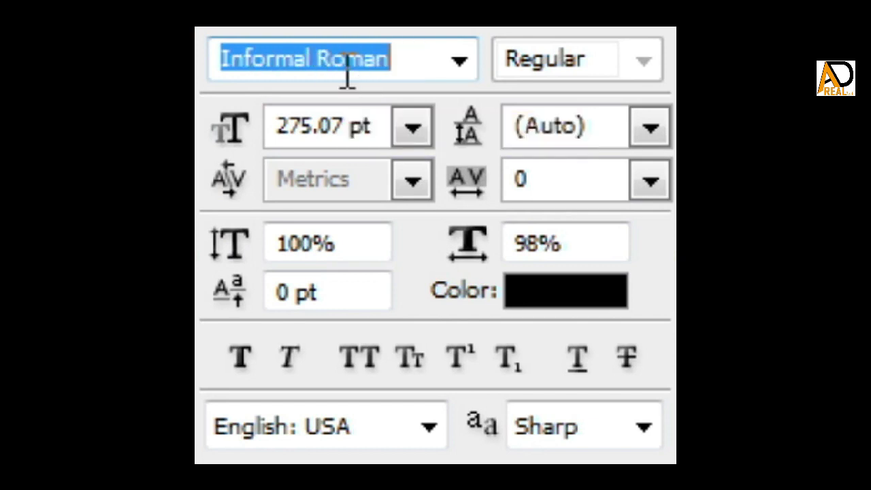
key(Down)
key(Down)
key(Down)
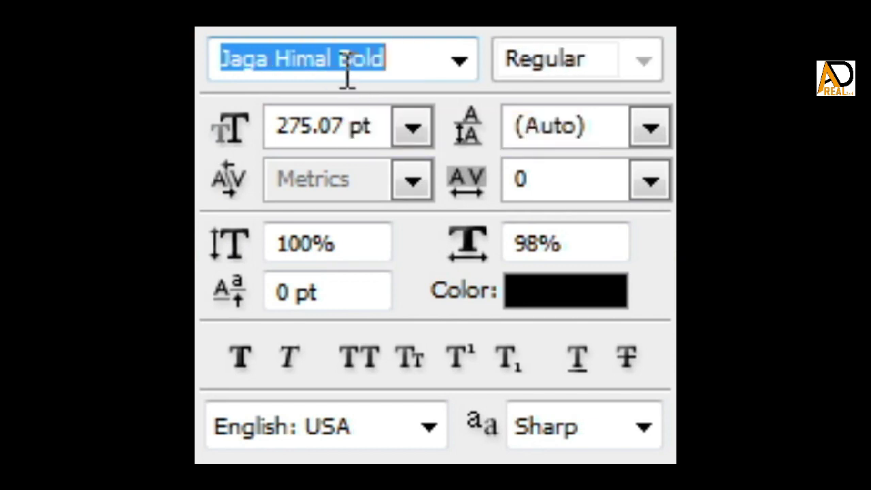
key(Down)
key(Down)
key(Down)
key(Down)
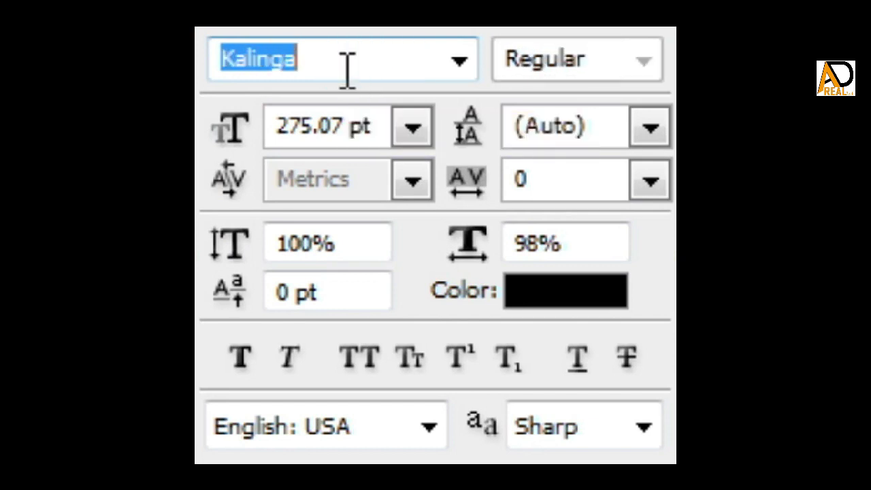
key(Down)
key(Down)
key(Down)
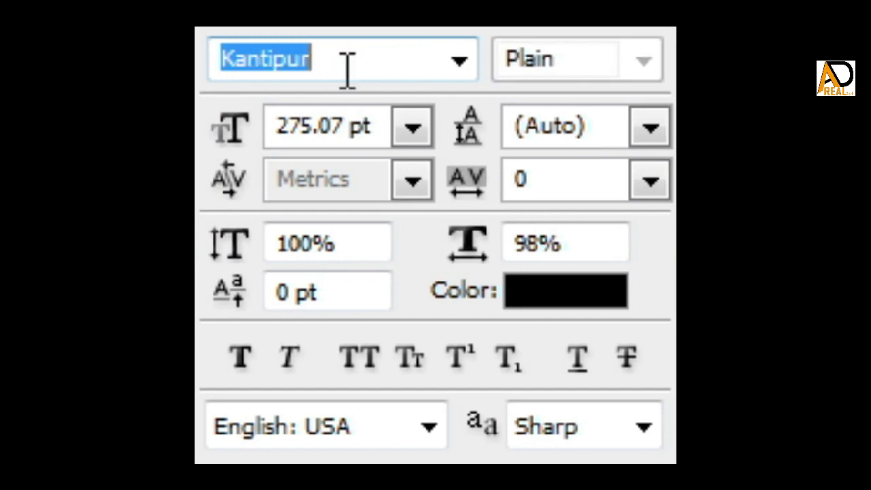
key(Down)
key(Down)
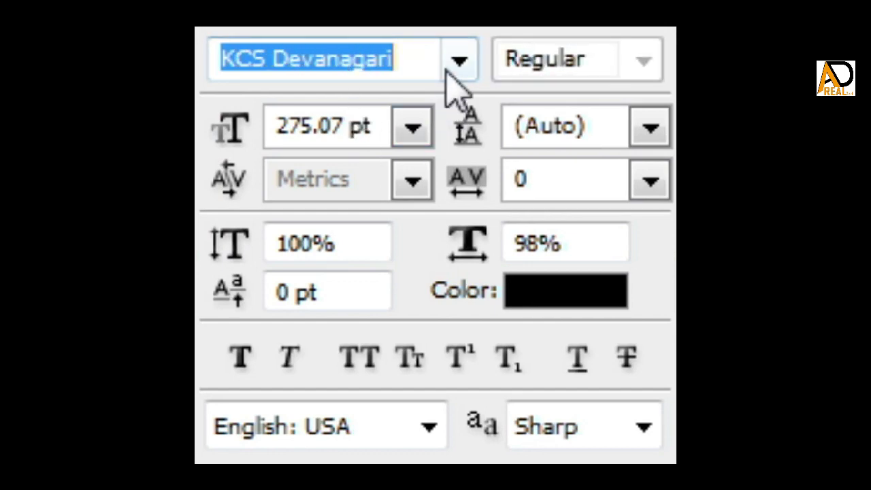
Browse the full font list and apply Lucida Handwriting Italic at 275.07 pt.
click(457, 61)
scroll(402, 286, down, 3)
scroll(398, 269, down, 3)
key(Escape)
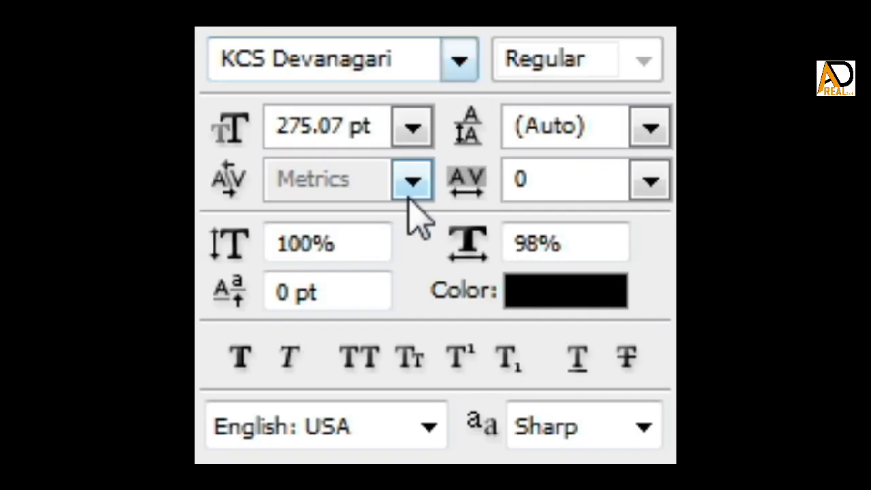
click(441, 77)
scroll(447, 68, up, 5)
scroll(447, 68, up, 6)
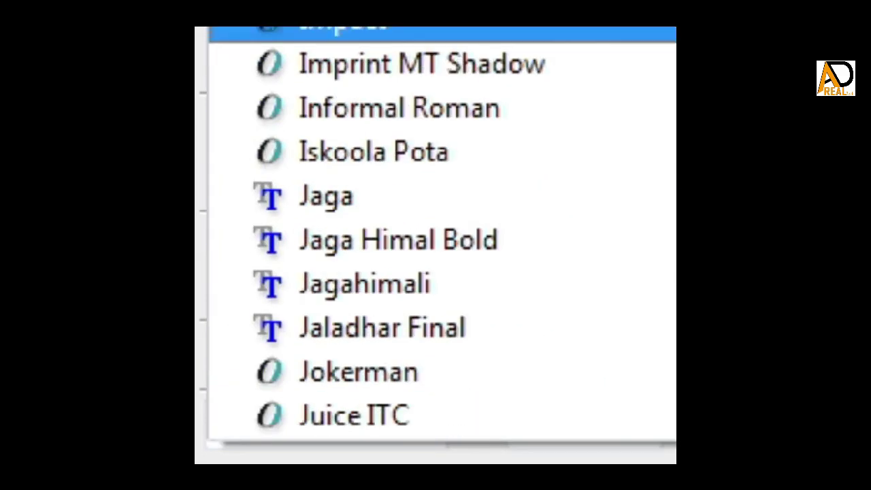
scroll(383, 208, down, 1)
scroll(383, 209, down, 3)
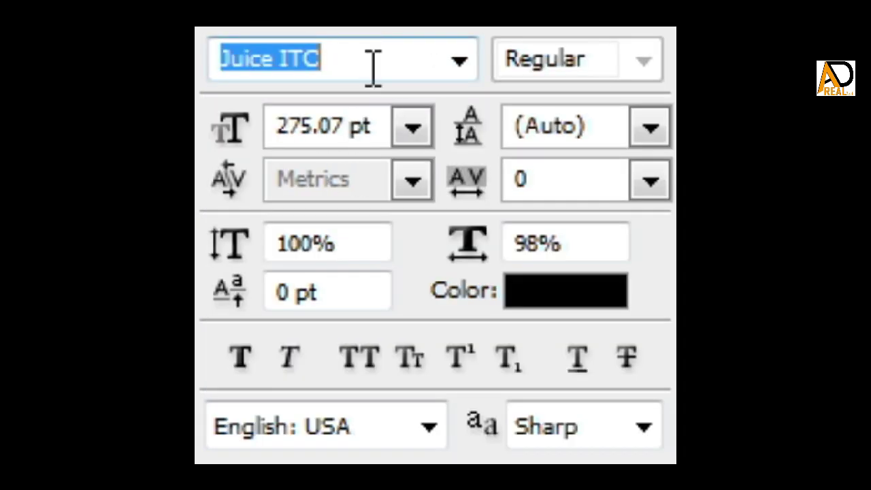
scroll(369, 64, down, 1)
scroll(373, 66, down, 2)
scroll(373, 66, down, 1)
scroll(373, 66, down, 1)
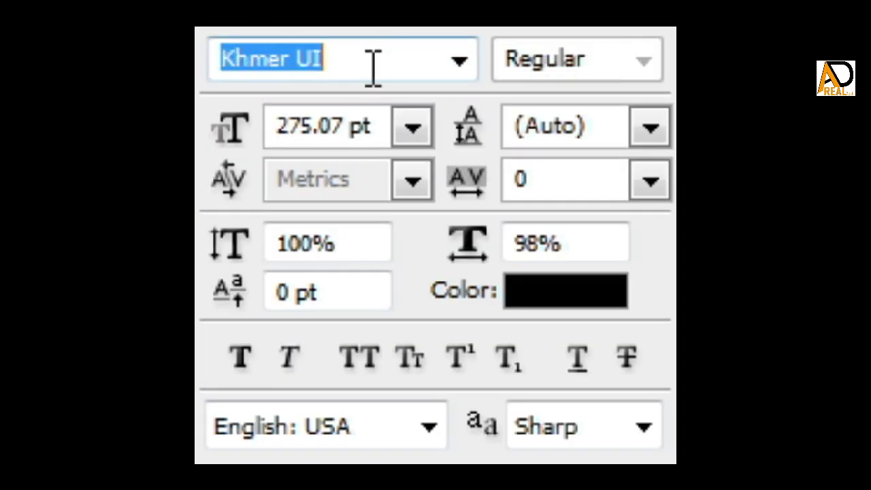
scroll(373, 66, down, 1)
scroll(373, 66, down, 1)
scroll(373, 66, down, 1)
scroll(373, 66, down, 1)
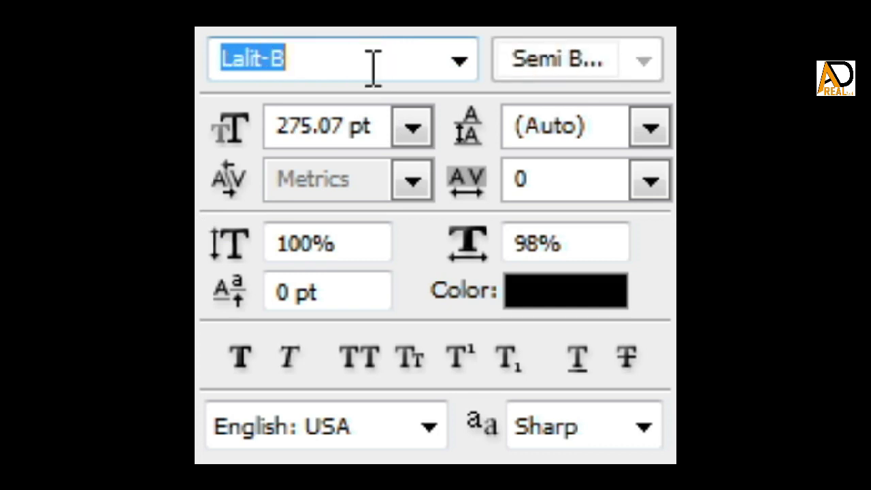
scroll(373, 66, down, 1)
scroll(373, 66, down, 1)
scroll(373, 66, down, 1)
scroll(373, 66, down, 1)
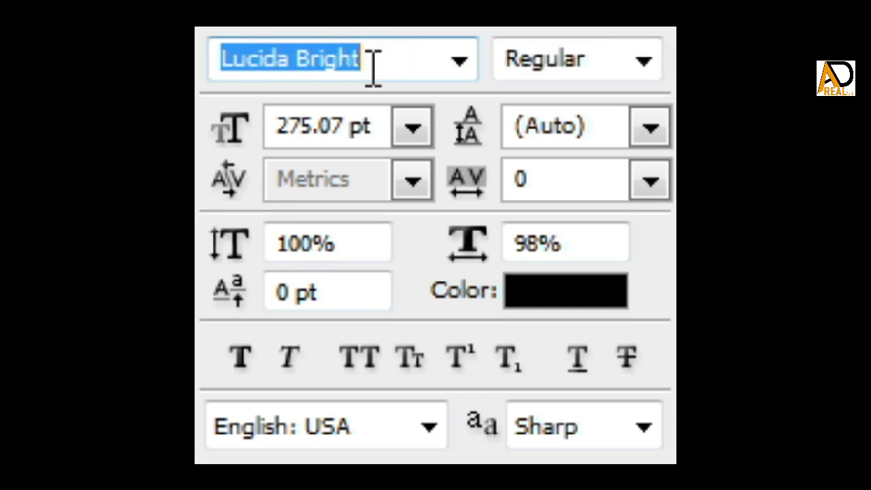
scroll(373, 66, down, 1)
scroll(371, 71, down, 1)
scroll(371, 71, down, 1)
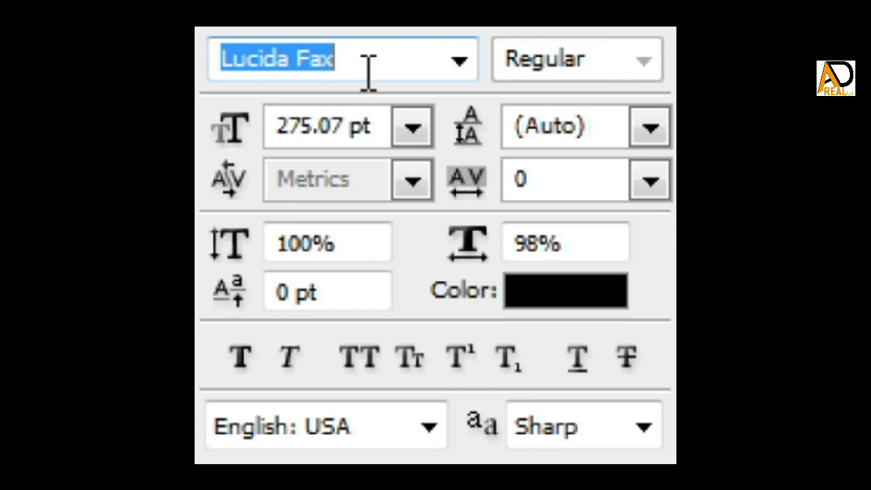
scroll(370, 74, down, 1)
scroll(368, 73, down, 1)
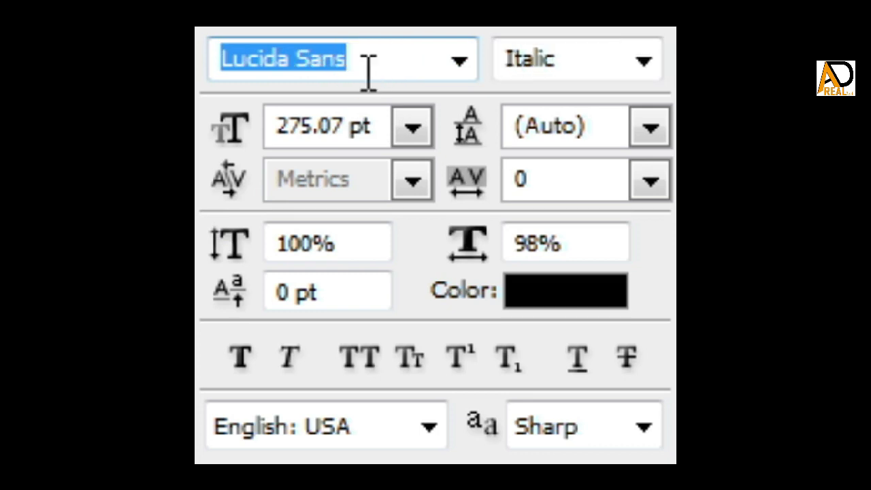
scroll(368, 73, up, 1)
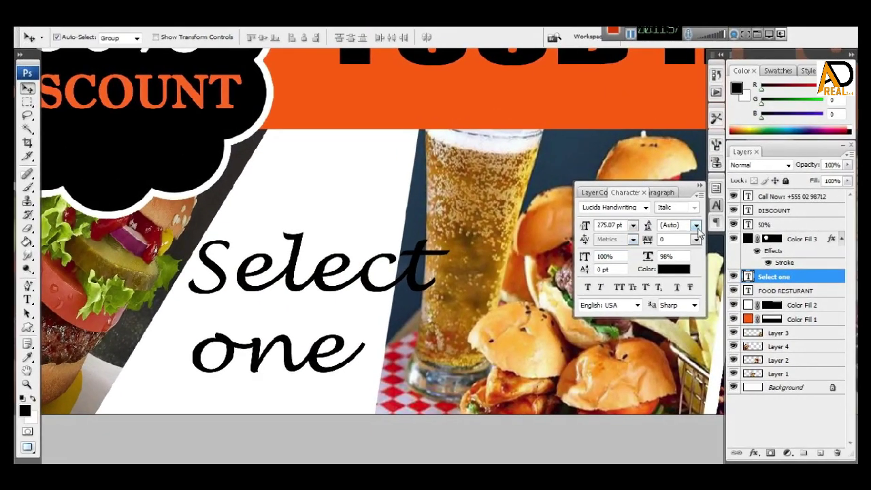
Try preset line spacings of 36, 60 and 72 pt on the Select one text.
click(696, 226)
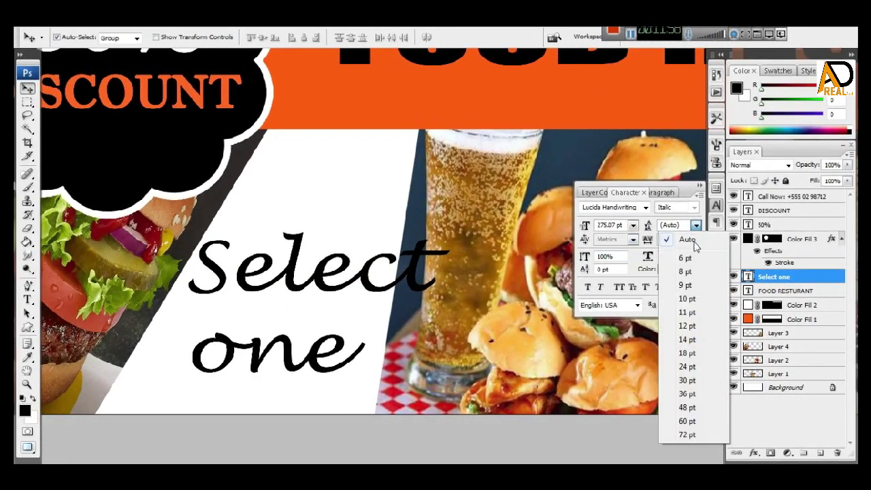
click(688, 394)
click(696, 226)
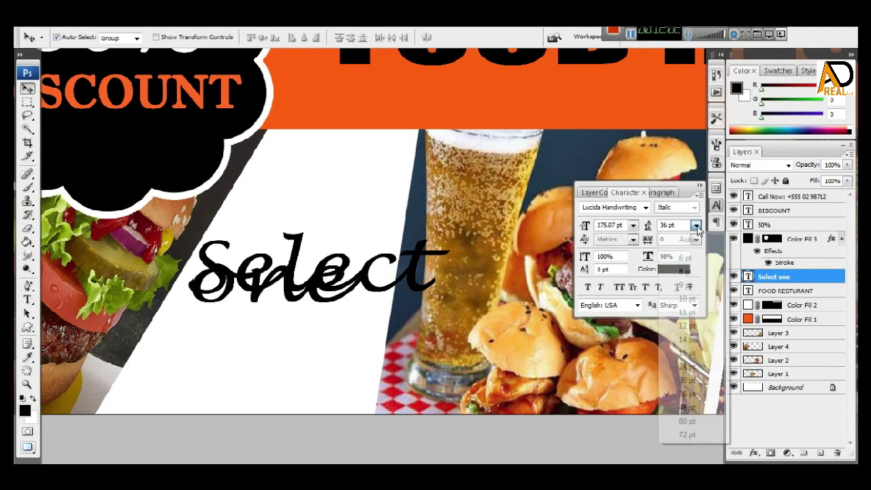
click(689, 418)
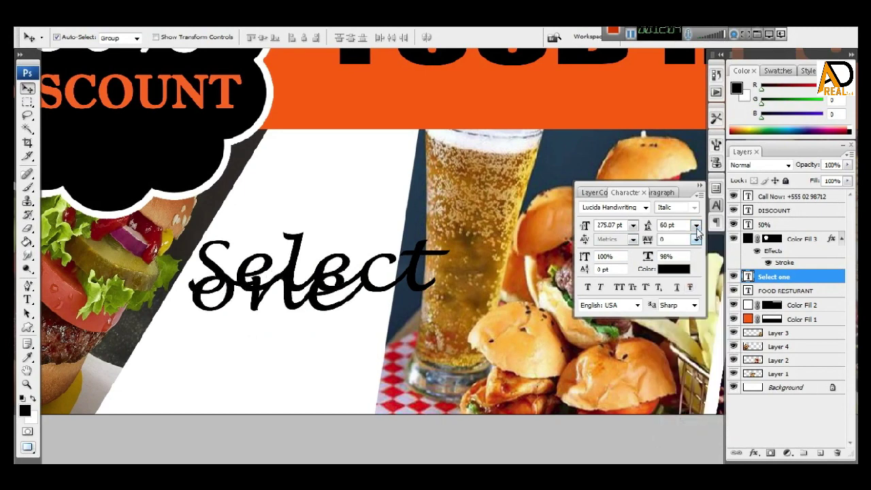
click(696, 227)
click(695, 434)
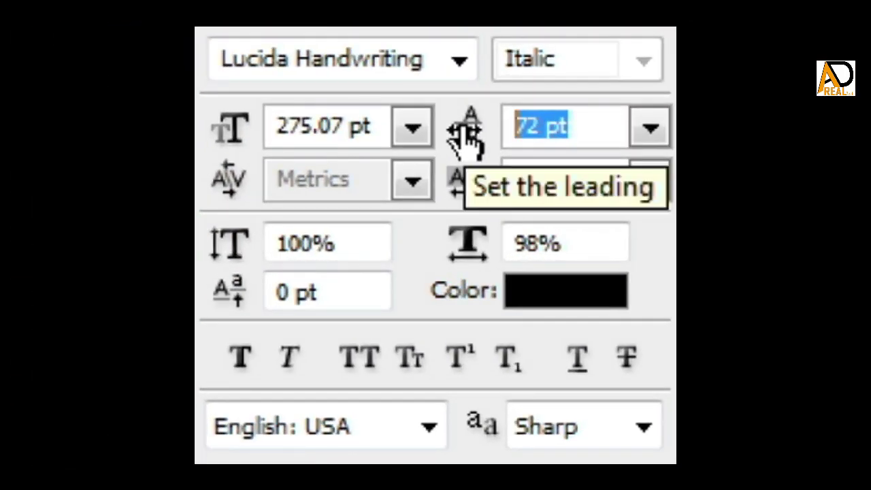
Raise the leading through 100, 115, 130 and 150 to a final 180 pt.
text(90)
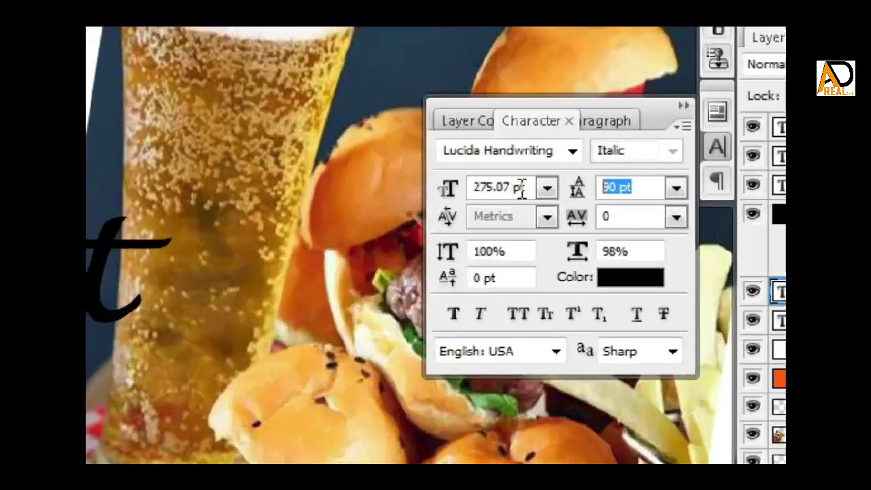
text(100)
key(Return)
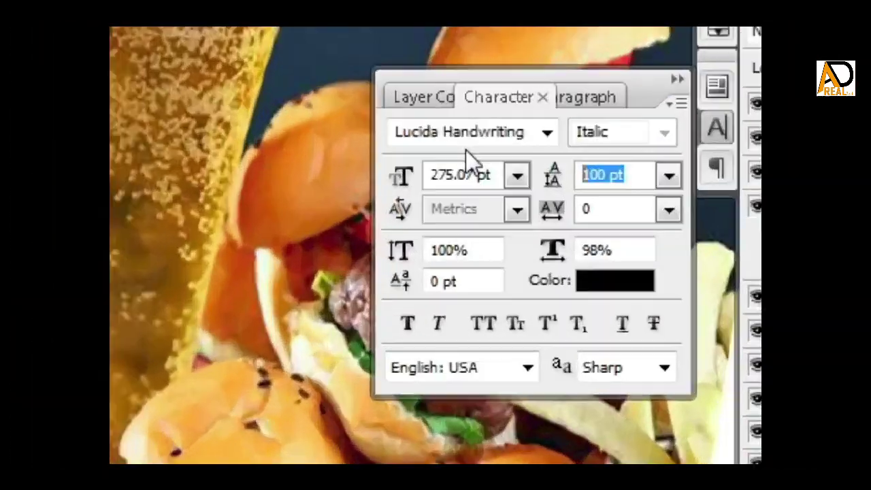
text(115)
key(Return)
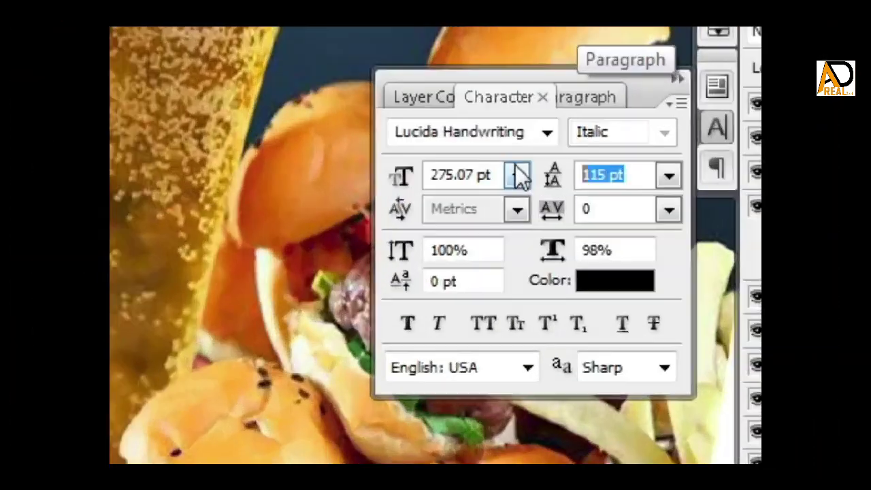
text(130)
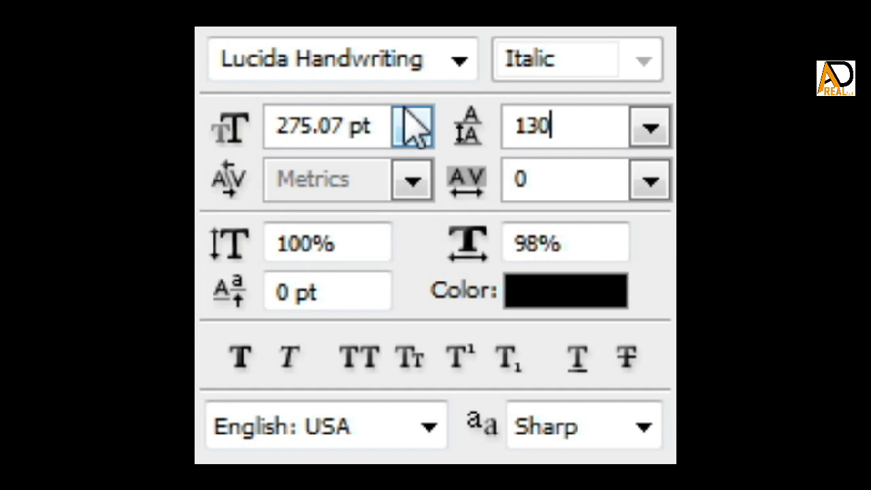
key(Return)
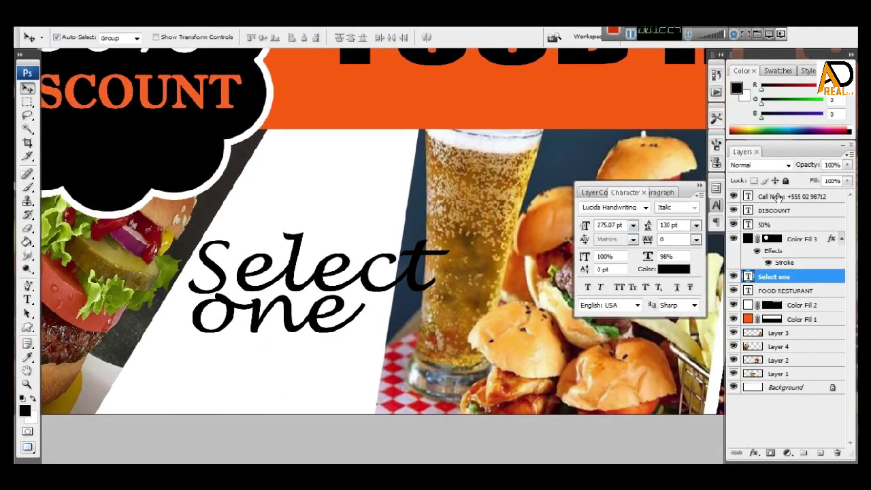
text(1)
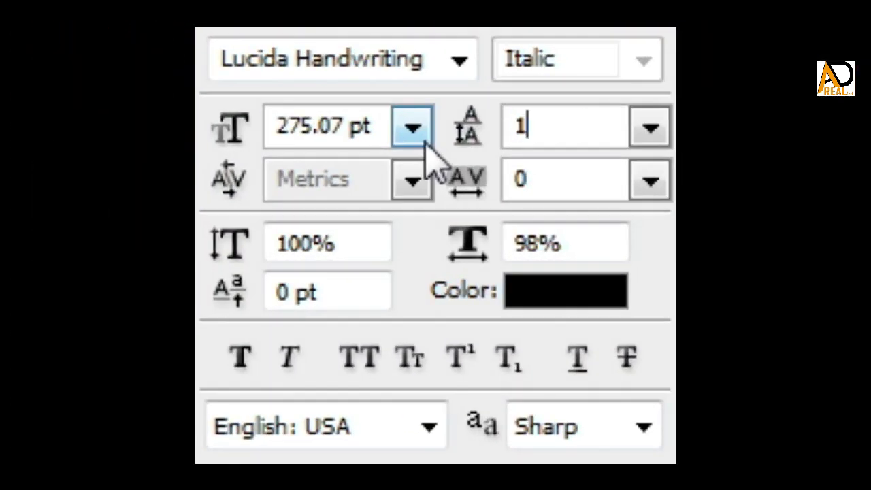
text(50)
key(Return)
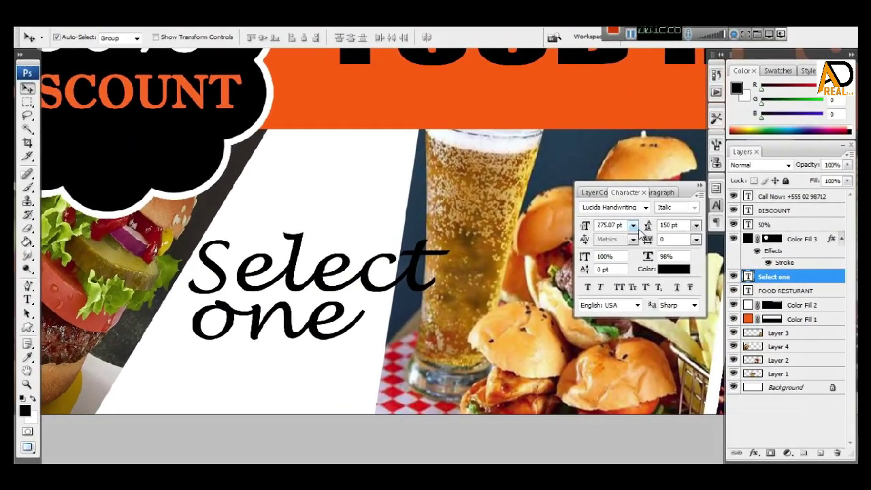
click(680, 225)
text(1)
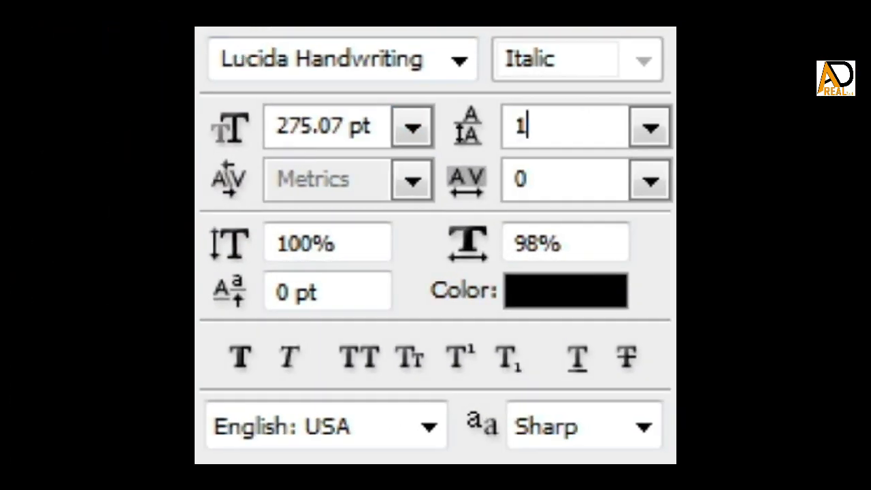
text(80)
key(Return)
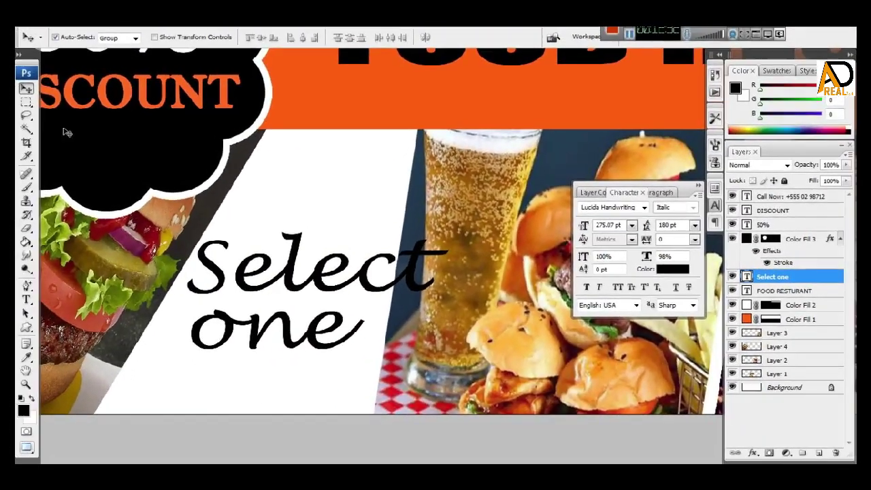
scroll(277, 330, up, 1)
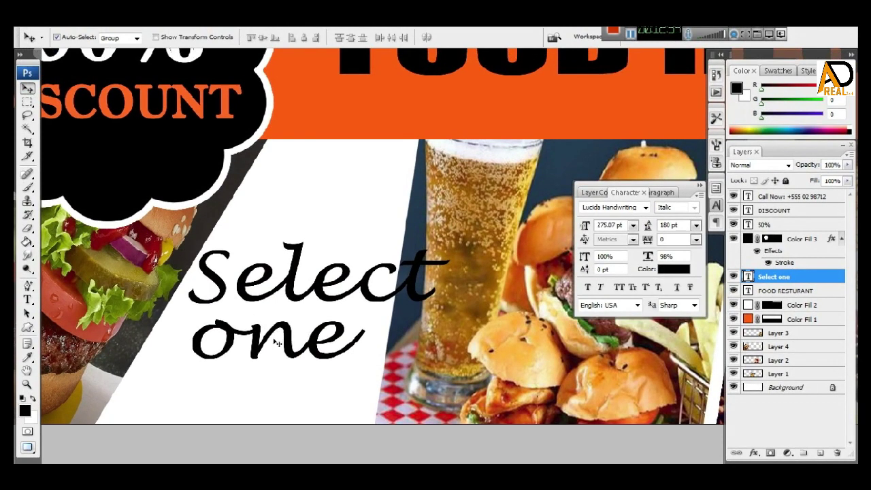
Scale the Select one text to about 72%, move it lower and nudge it left.
key(ctrl+t)
drag(451, 311, 412, 311)
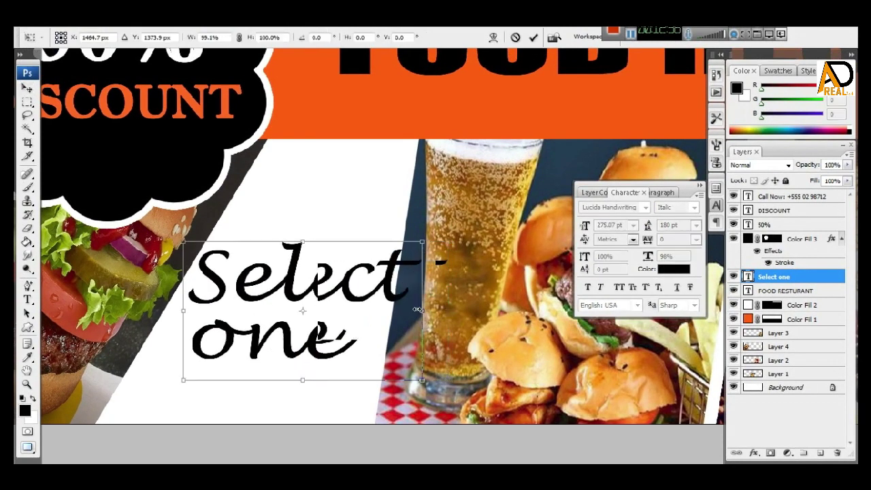
drag(408, 379, 376, 346)
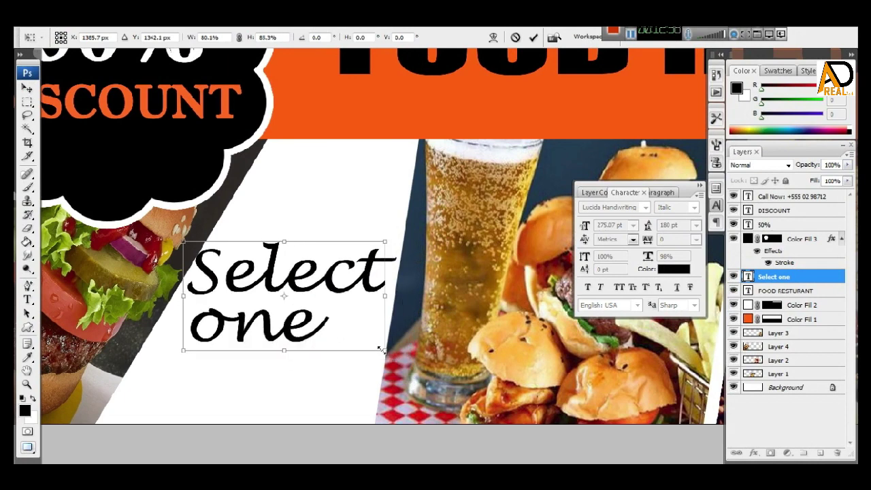
drag(284, 342, 283, 388)
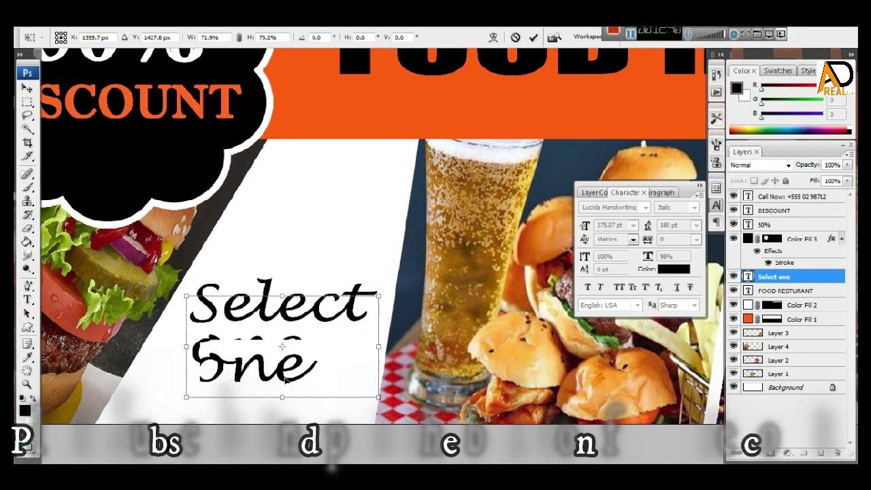
key(Return)
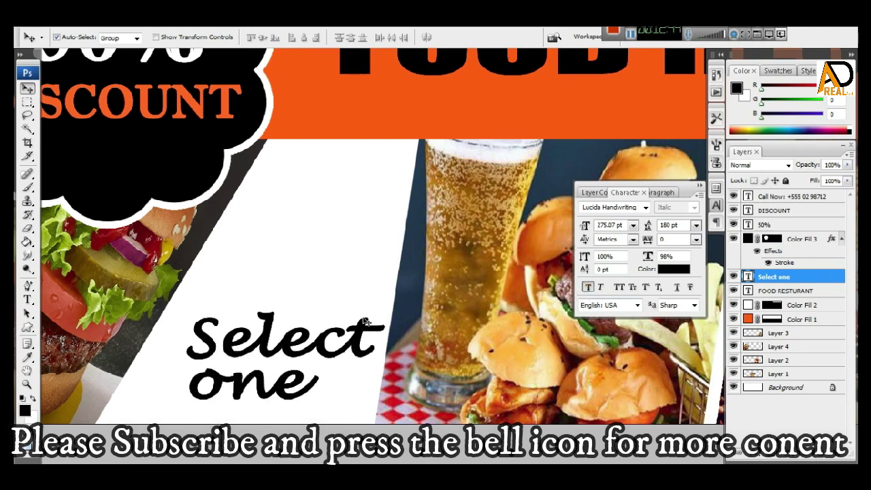
key(shift+Left)
key(shift+Left)
key(shift+Left)
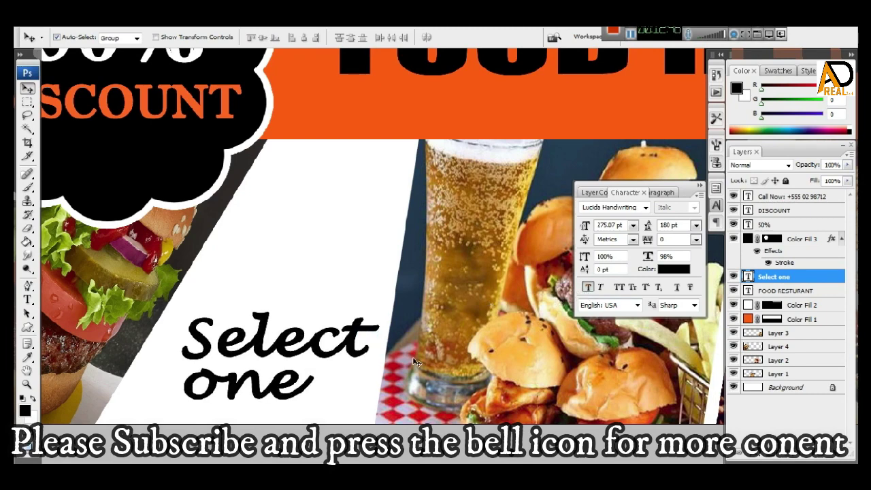
key(ctrl+minus)
key(ctrl+minus)
key(ctrl+minus)
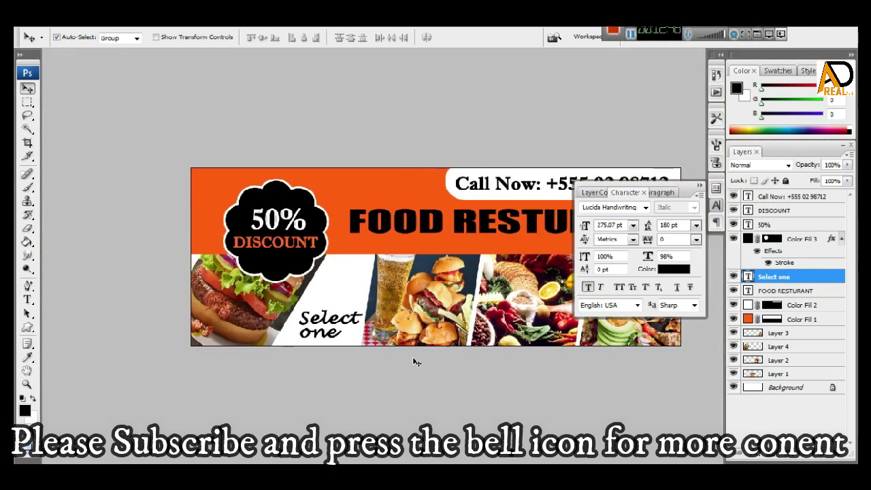
key(ctrl+minus)
Close the Character panel, reframe the view on the banner and open the File menu.
key(ctrl+plus)
drag(512, 342, 454, 337)
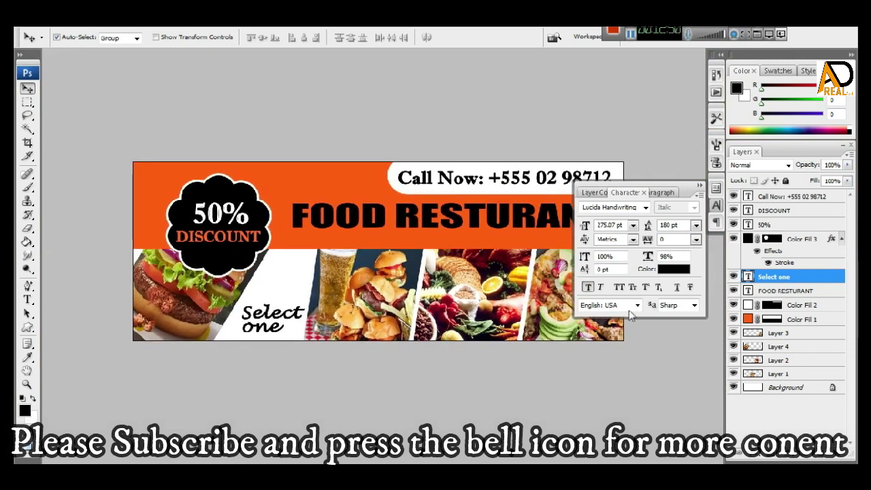
click(698, 186)
key(ctrl+plus)
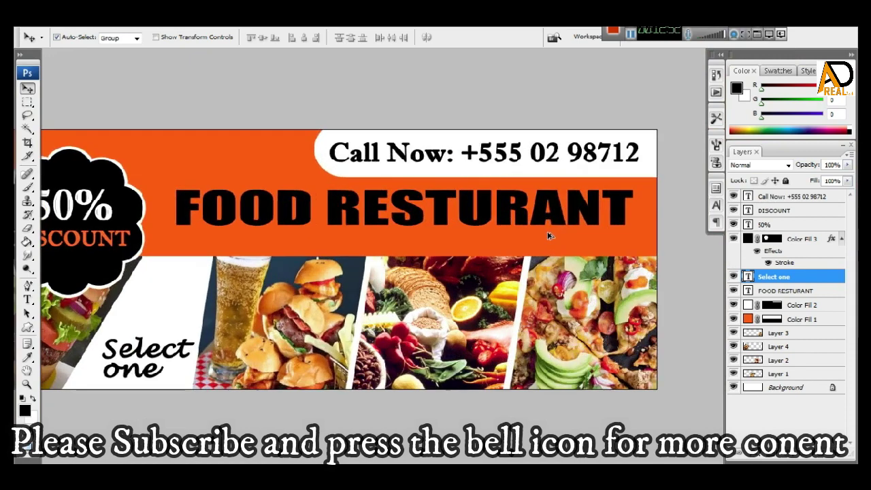
drag(541, 240, 577, 240)
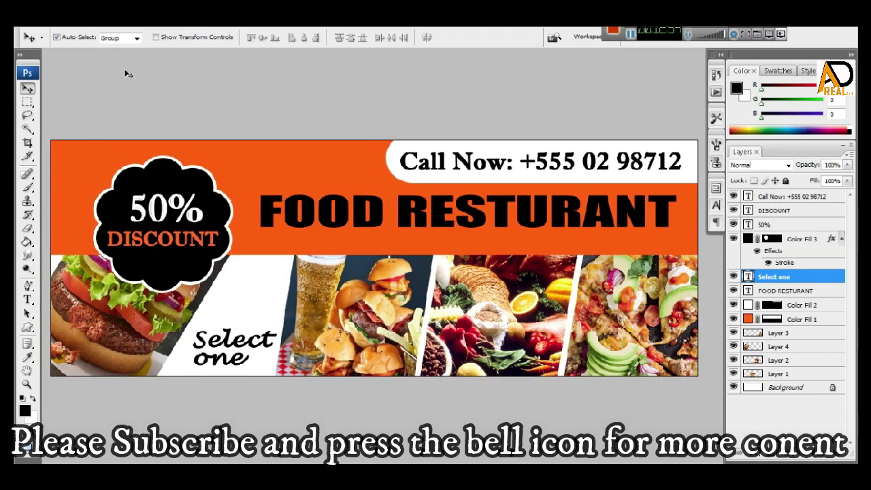
click(27, 28)
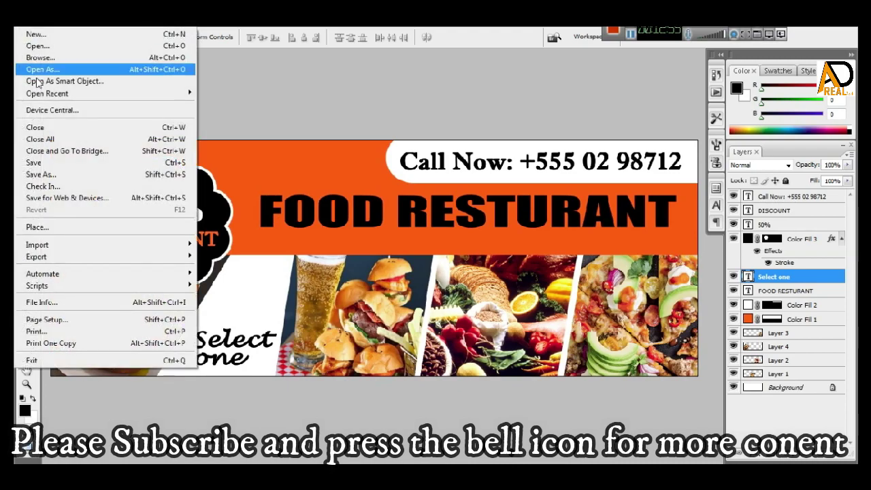
Save the banner to the Desktop as a JPEG named 'banner 1'.
click(41, 164)
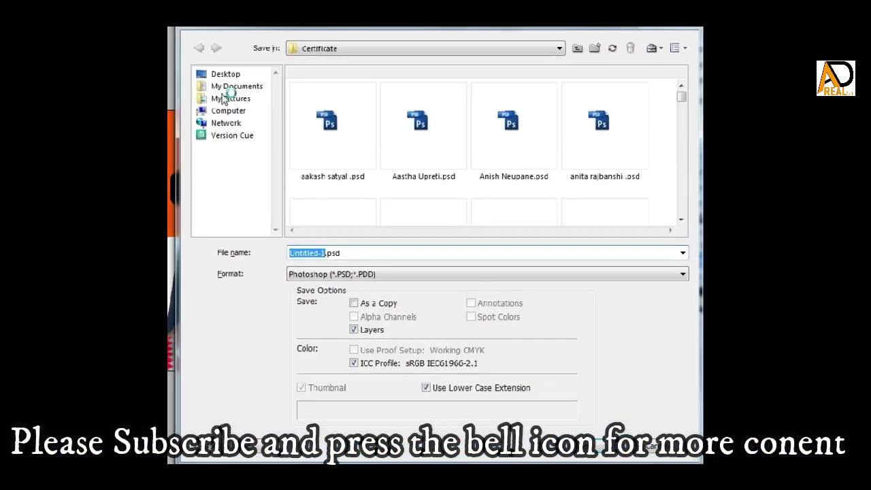
click(217, 71)
double_click(351, 252)
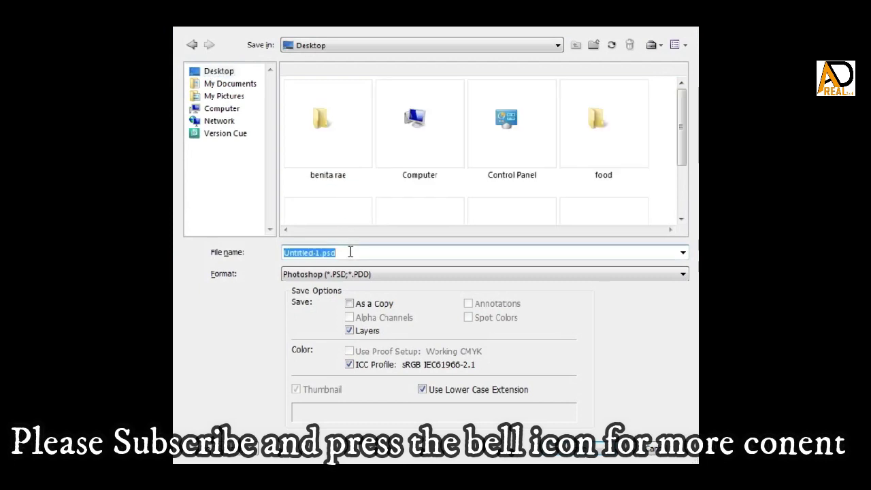
text(banner 1)
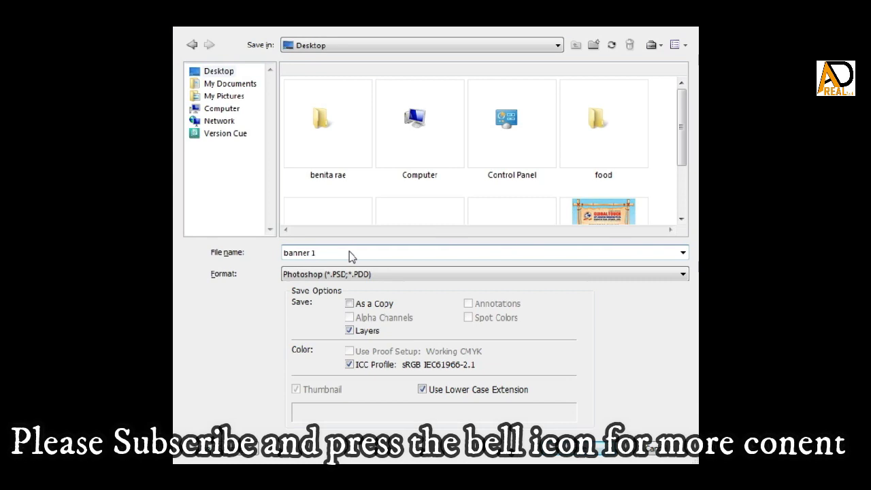
click(362, 279)
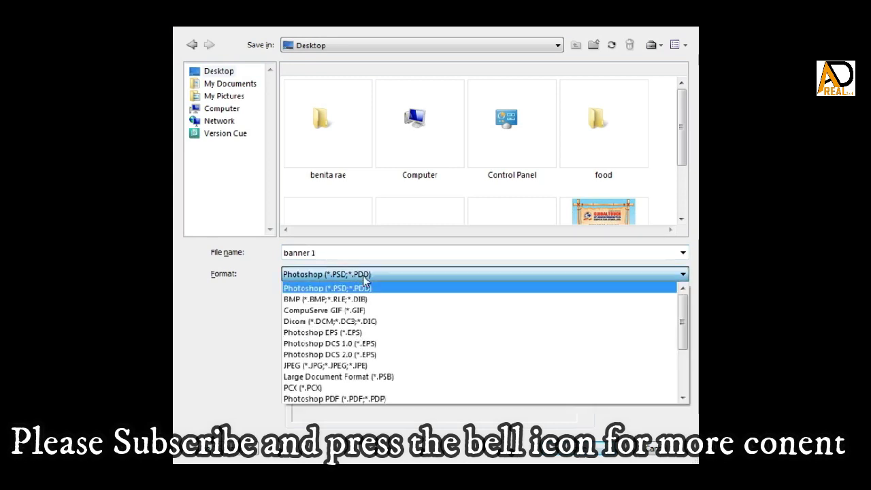
click(347, 364)
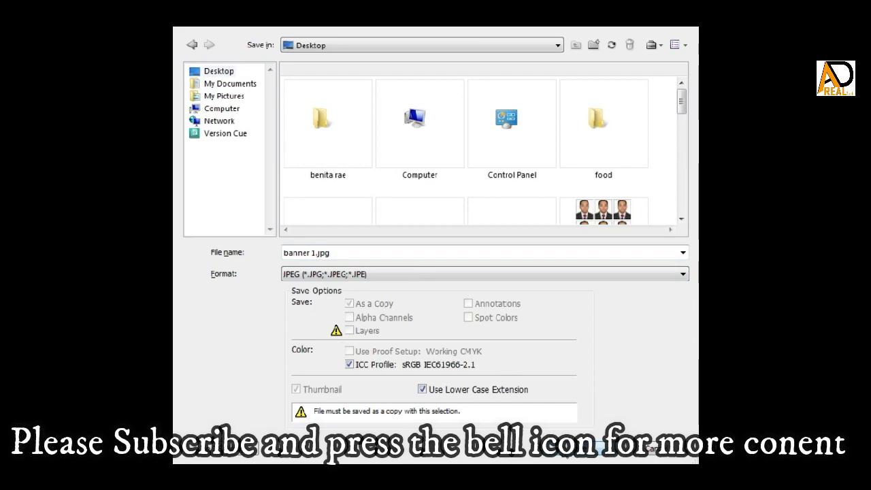